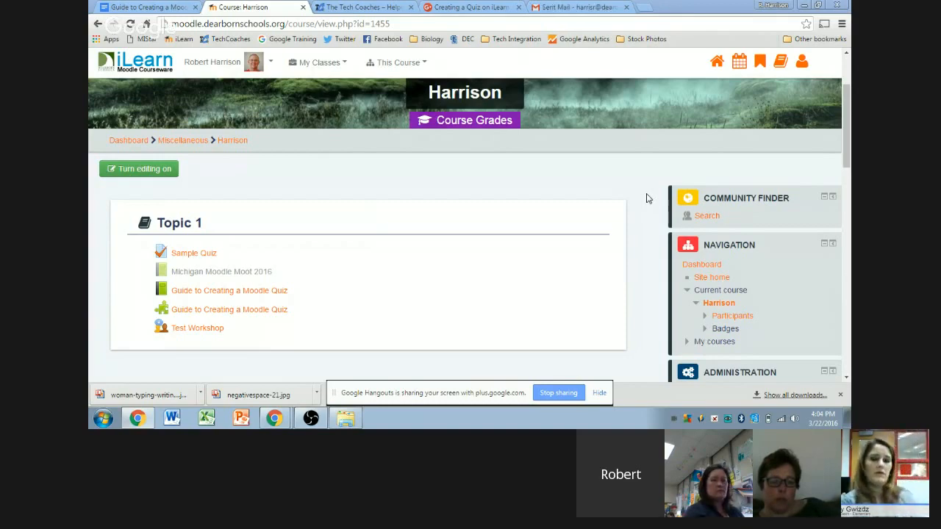
Step: Turn on editing for the Harrison course page and review its Topic 1 and Topic 2 activities
scroll(647, 199, up, 1)
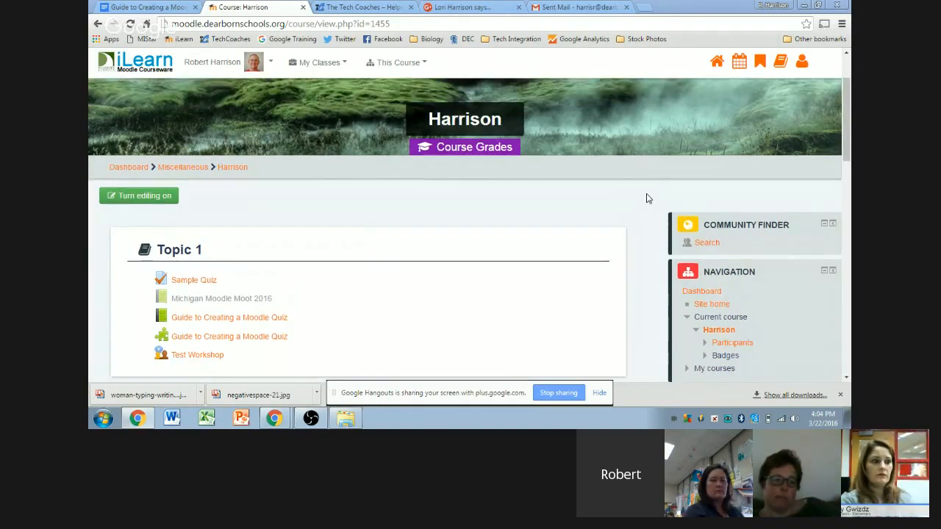
scroll(650, 253, down, 1)
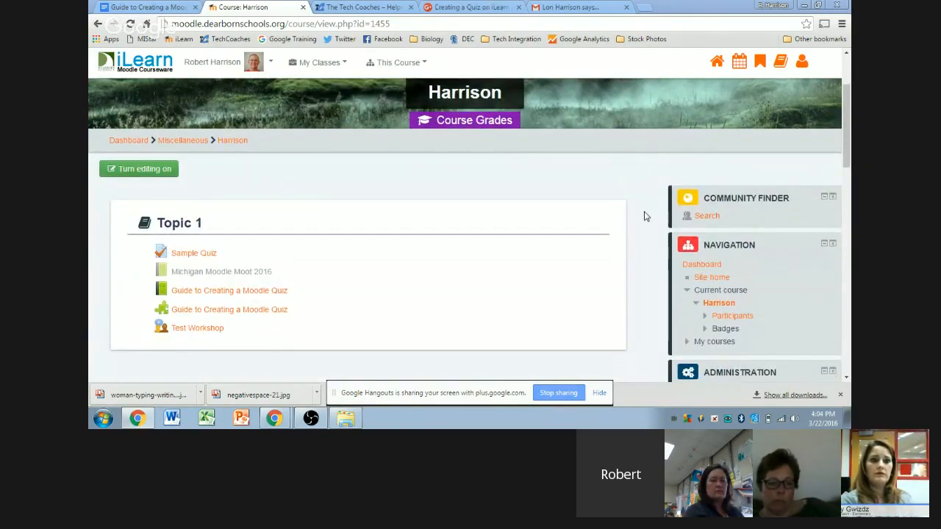
scroll(644, 216, up, 2)
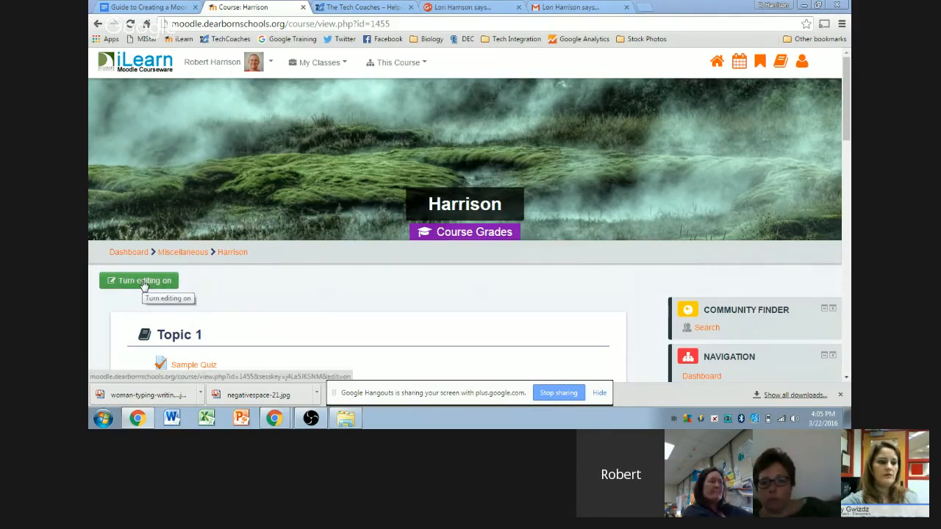
click(144, 284)
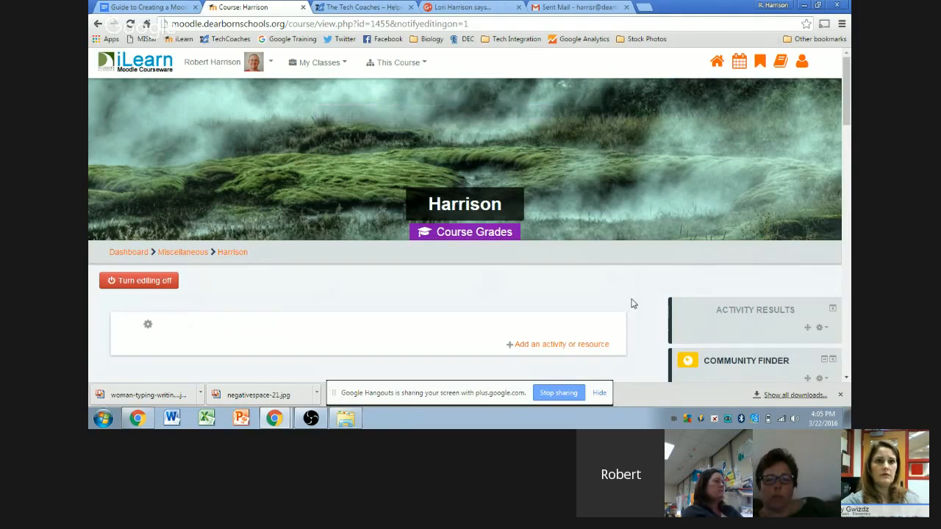
scroll(643, 301, down, 1)
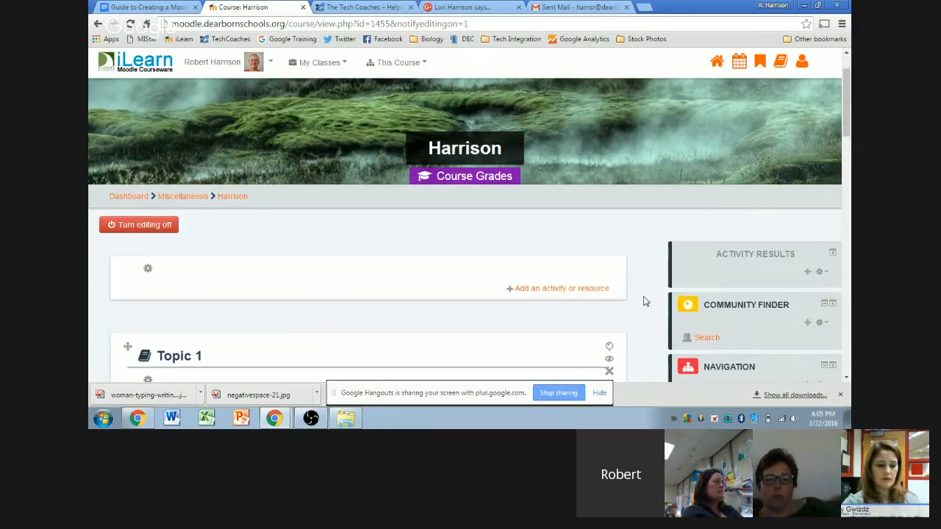
scroll(643, 301, down, 1)
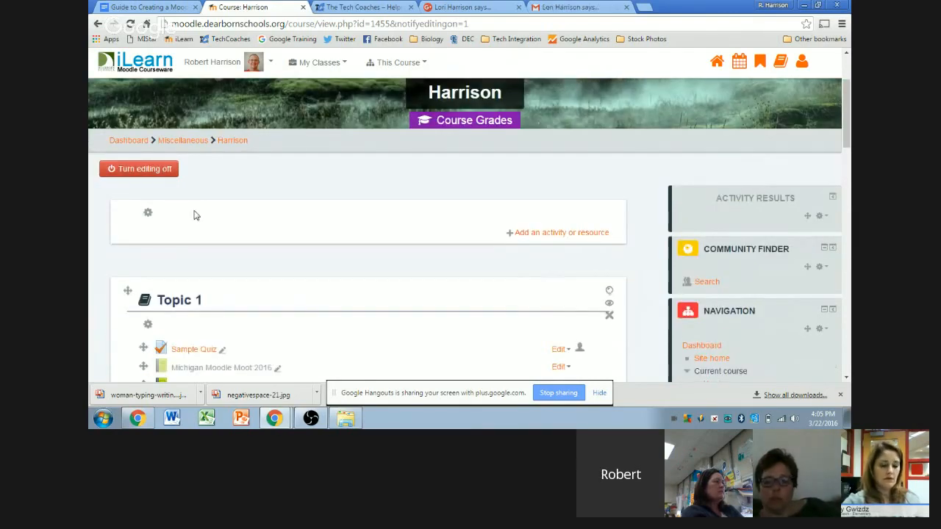
scroll(202, 214, down, 5)
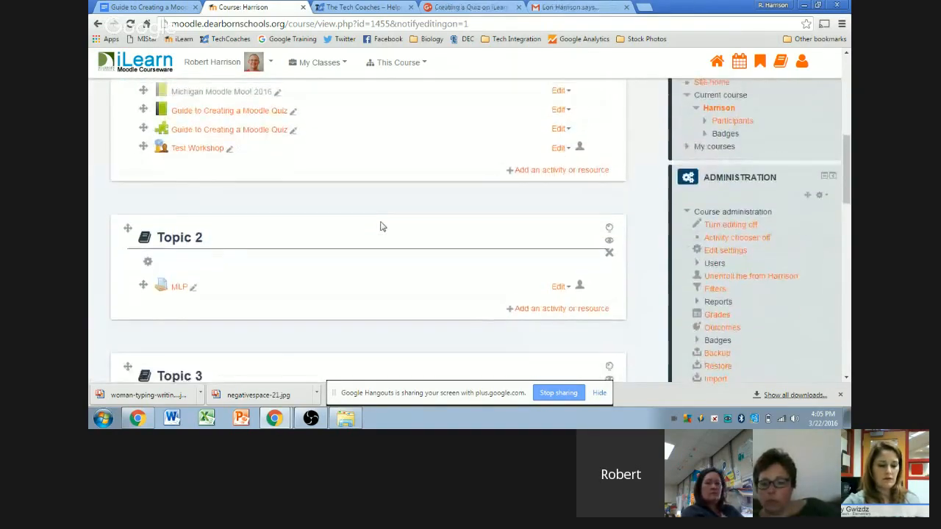
scroll(380, 226, up, 2)
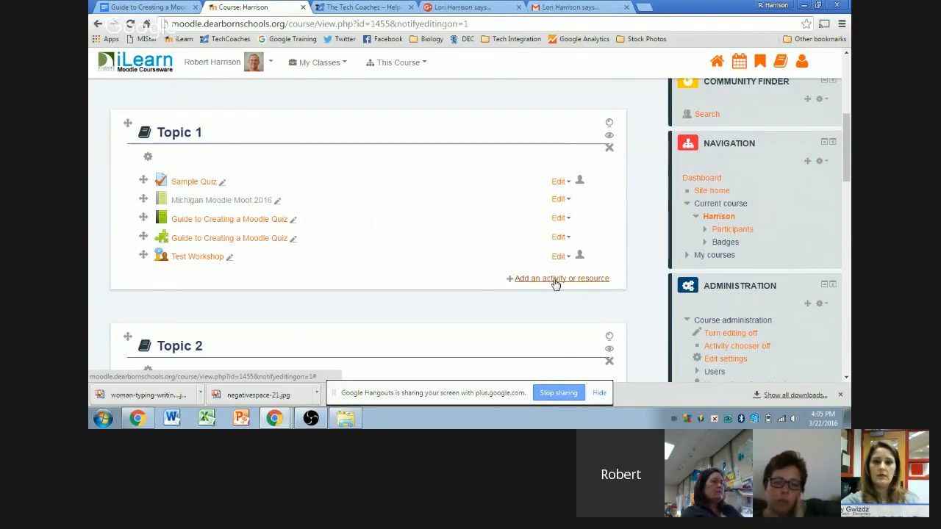
Step: Open the activity chooser under Topic 1 and browse activity types such as Quiz and Forum
click(555, 279)
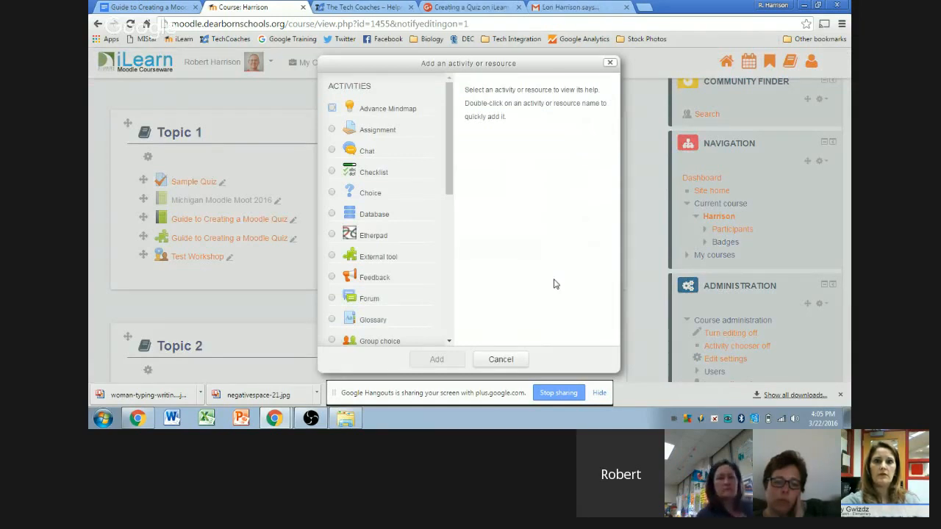
scroll(395, 106, down, 1)
scroll(395, 106, up, 1)
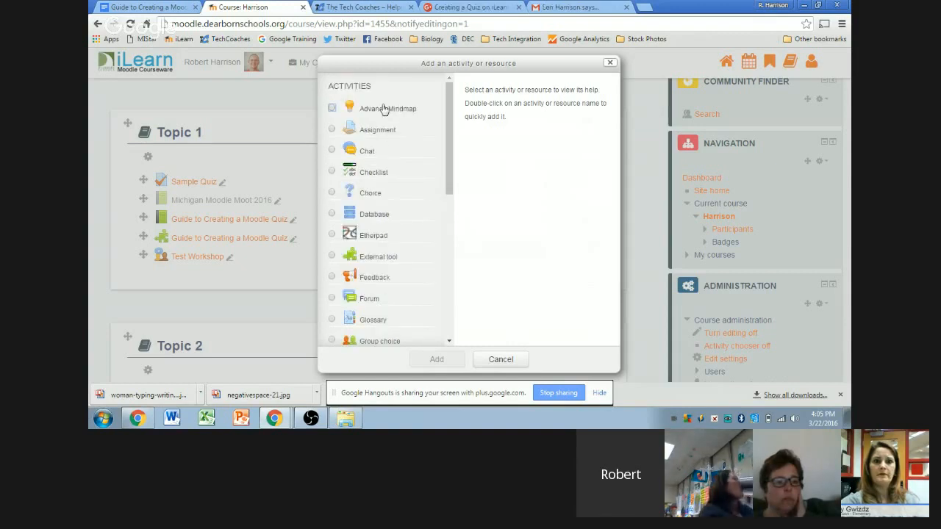
scroll(378, 195, down, 2)
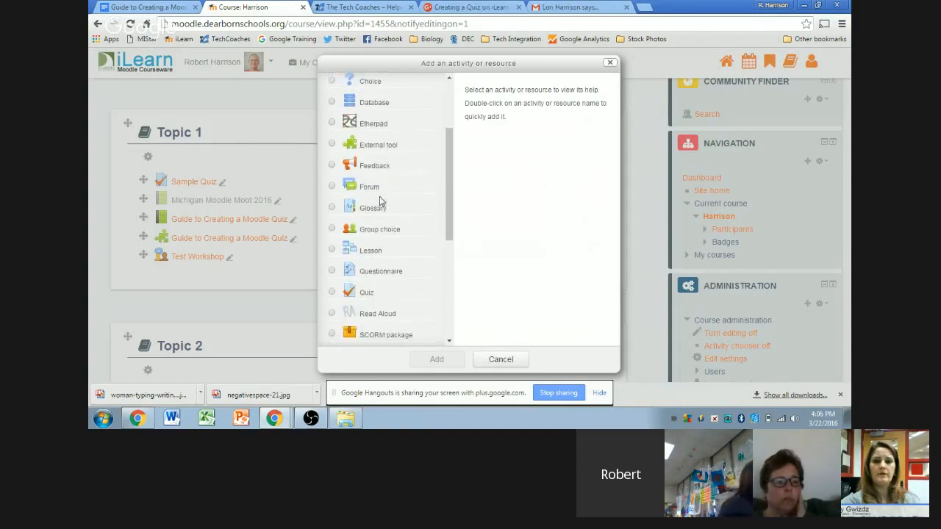
scroll(374, 186, down, 3)
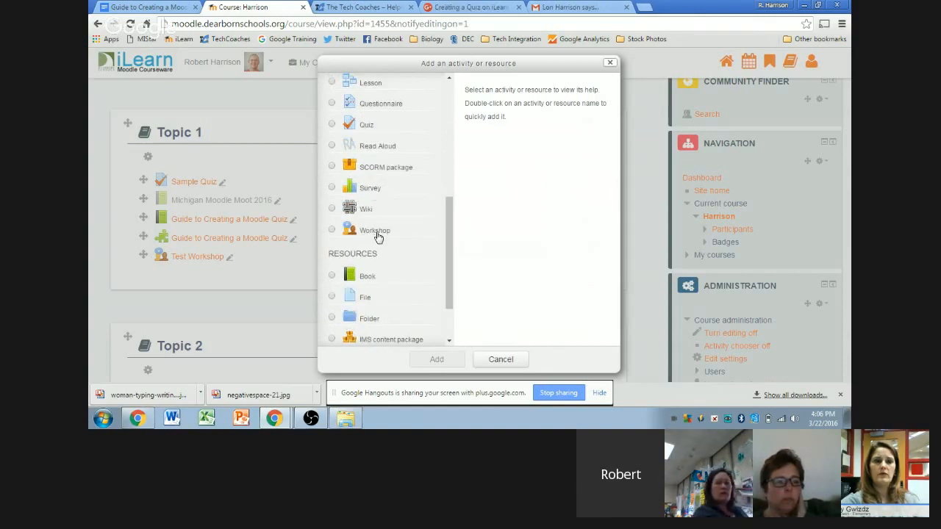
scroll(375, 235, up, 5)
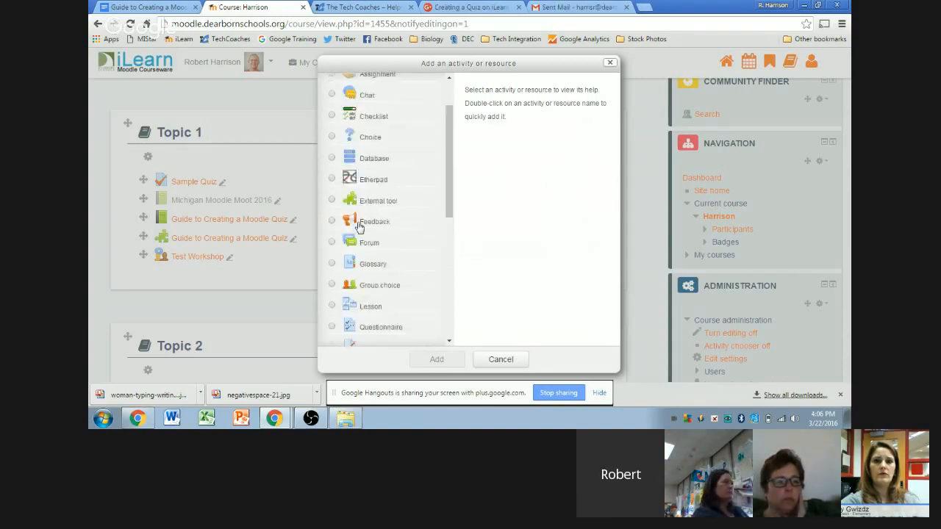
scroll(384, 202, down, 5)
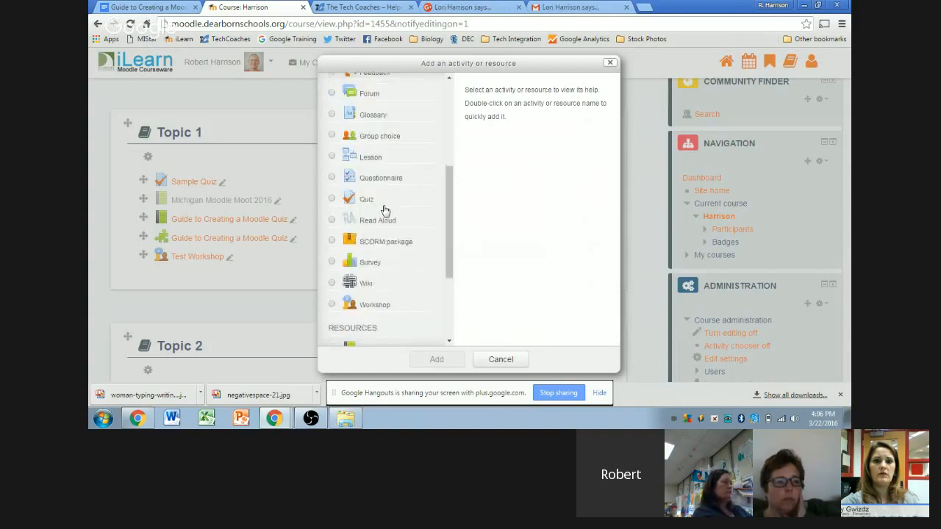
scroll(379, 205, down, 3)
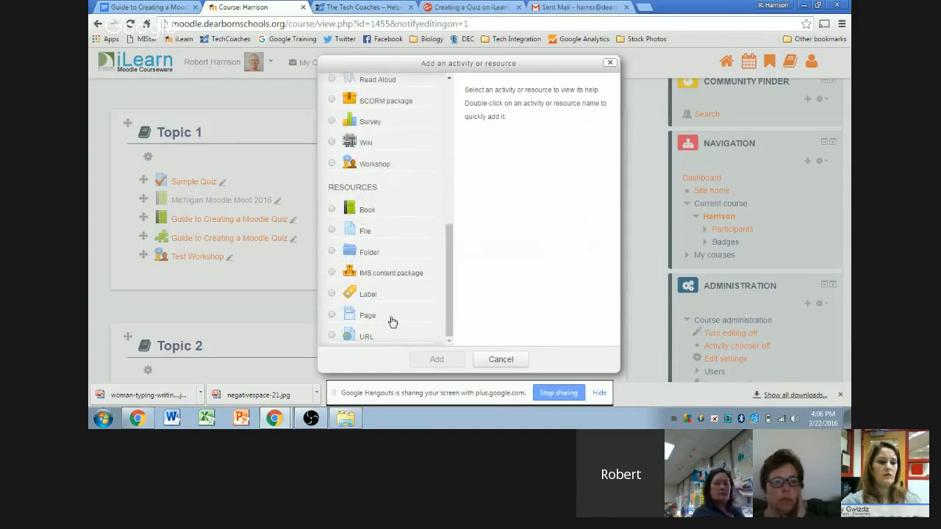
scroll(389, 300, up, 1)
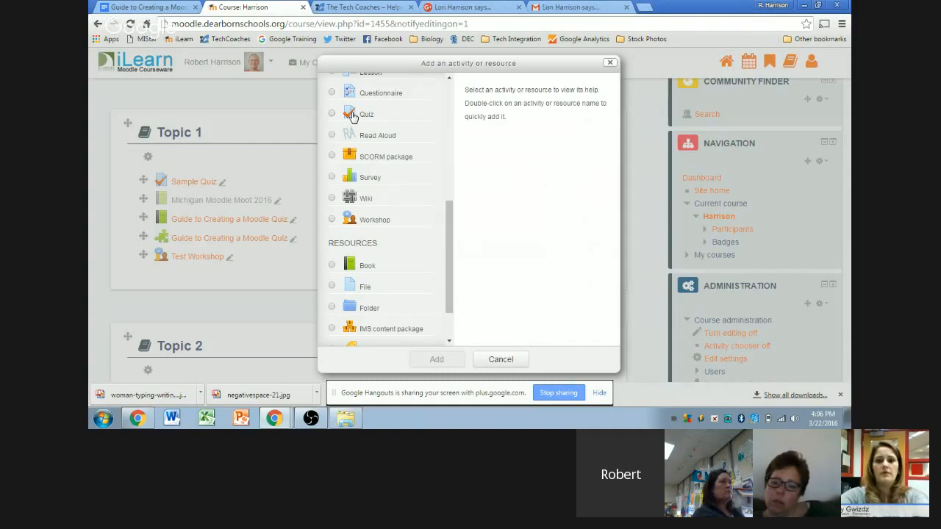
scroll(355, 128, up, 3)
scroll(356, 221, down, 1)
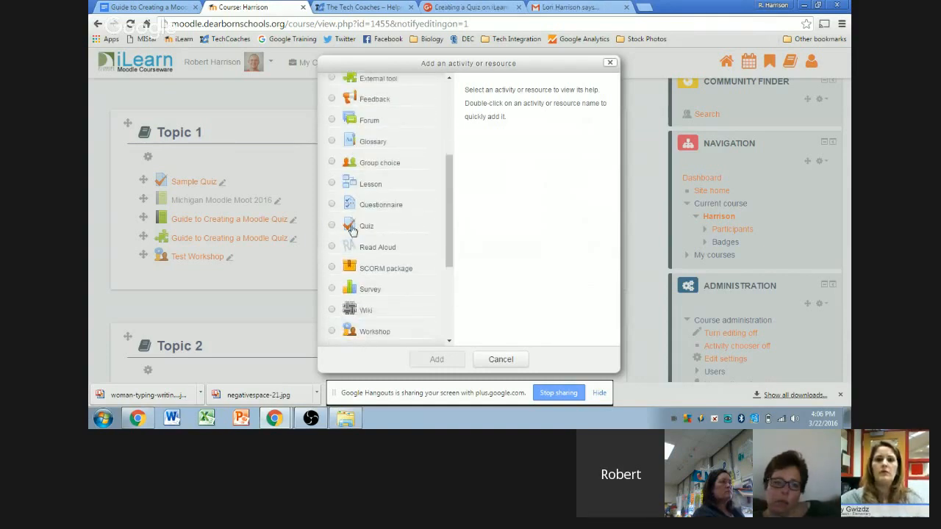
Step: Choose Quiz in the activity chooser and add it to Topic 1
click(353, 228)
scroll(425, 234, down, 1)
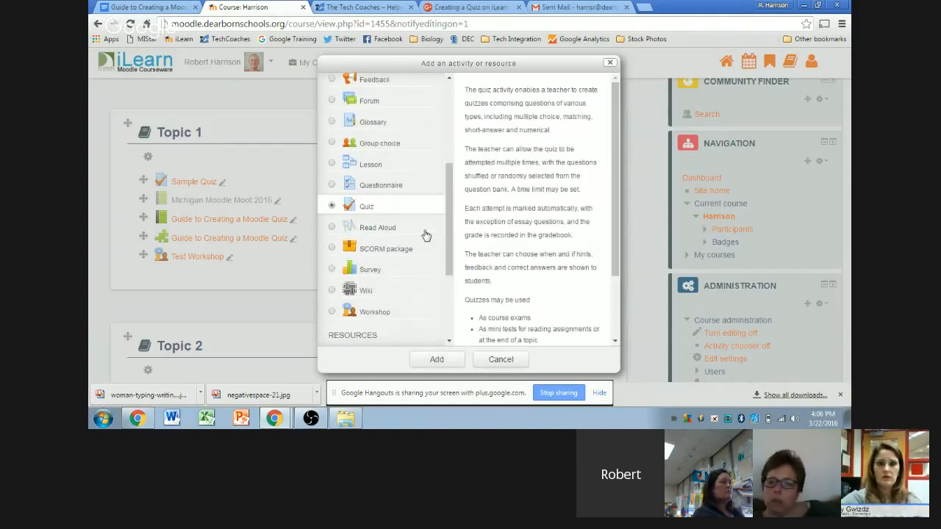
scroll(425, 234, down, 2)
scroll(521, 234, down, 1)
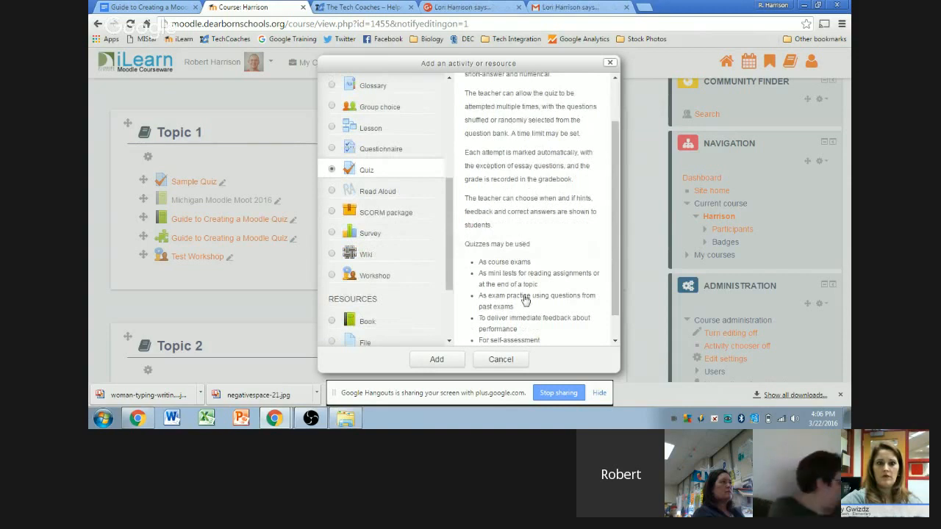
scroll(497, 237, down, 1)
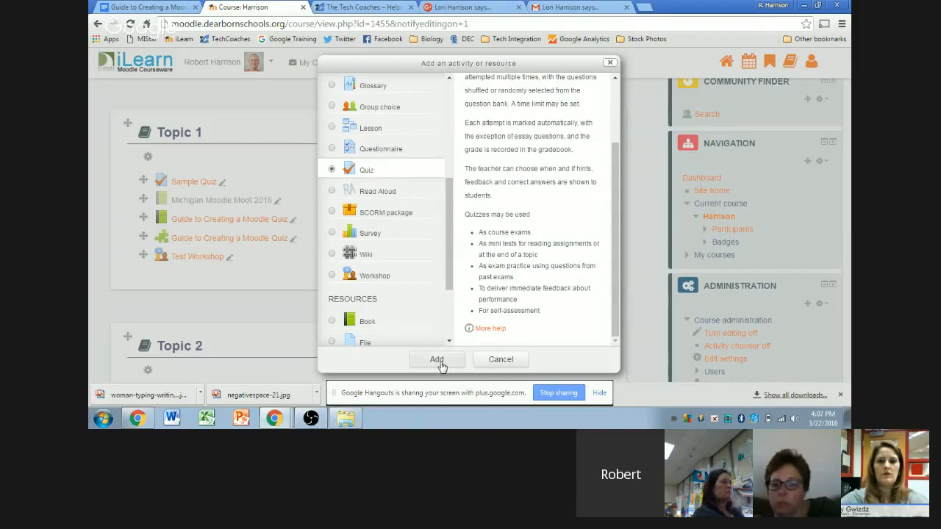
click(436, 359)
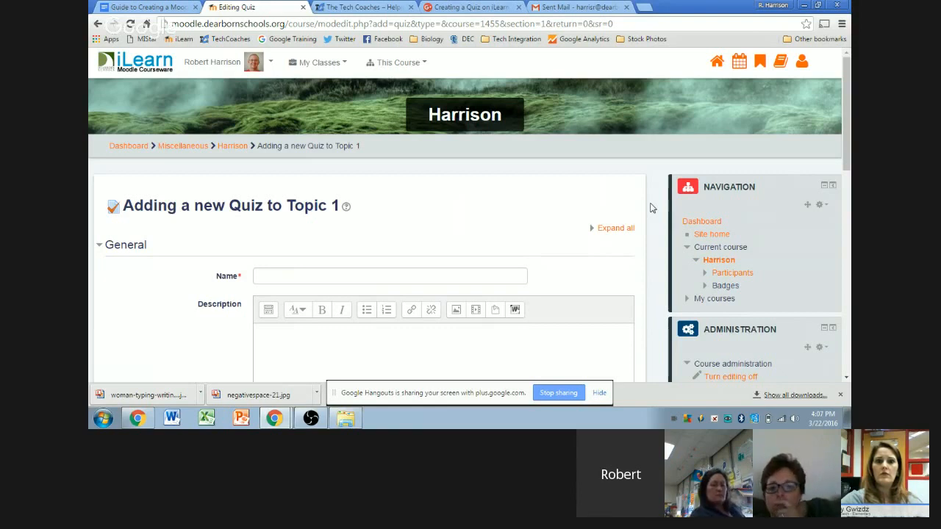
Step: Enter 'Tech Coach Sample' as the new quiz's name
scroll(652, 206, down, 2)
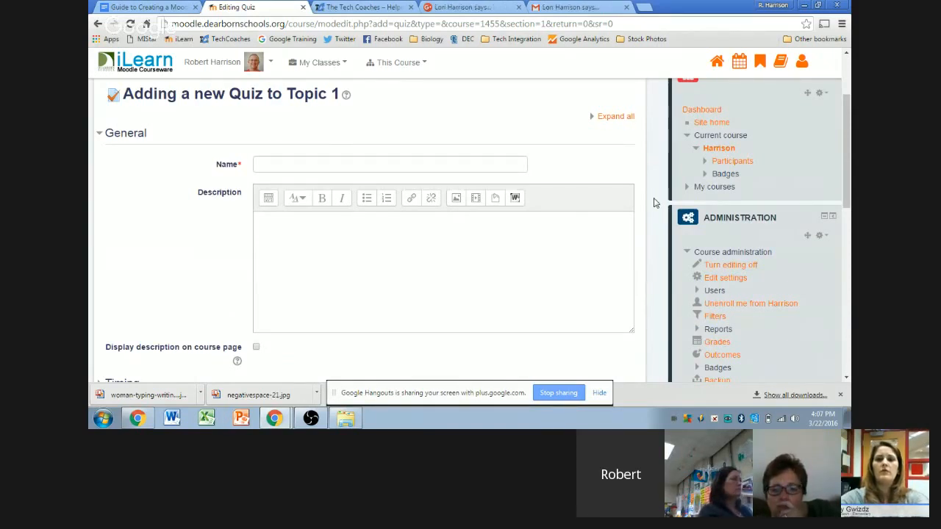
scroll(659, 183, down, 8)
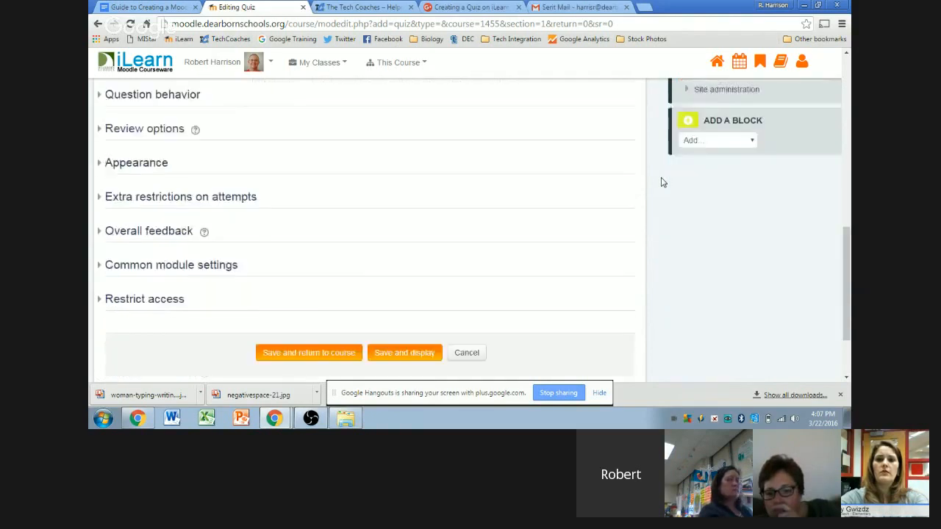
scroll(658, 182, up, 8)
click(380, 162)
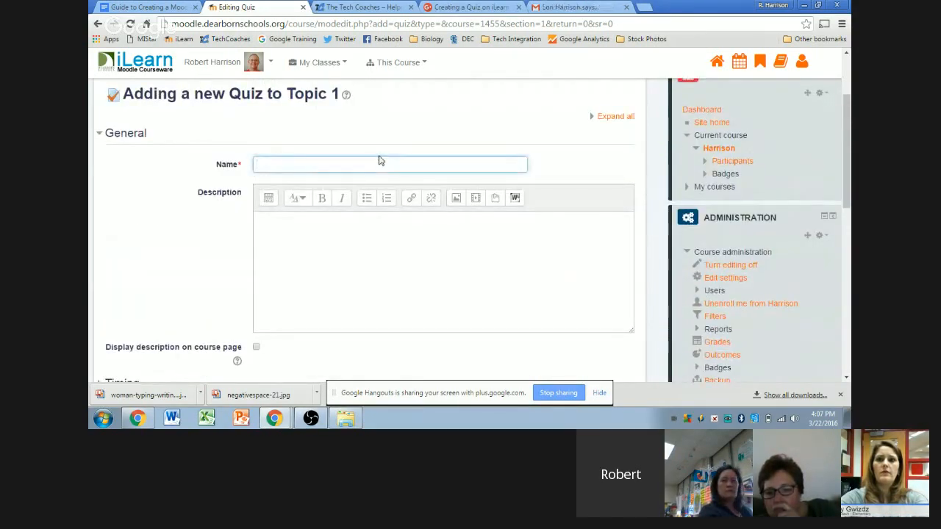
text(E)
text(Ech)
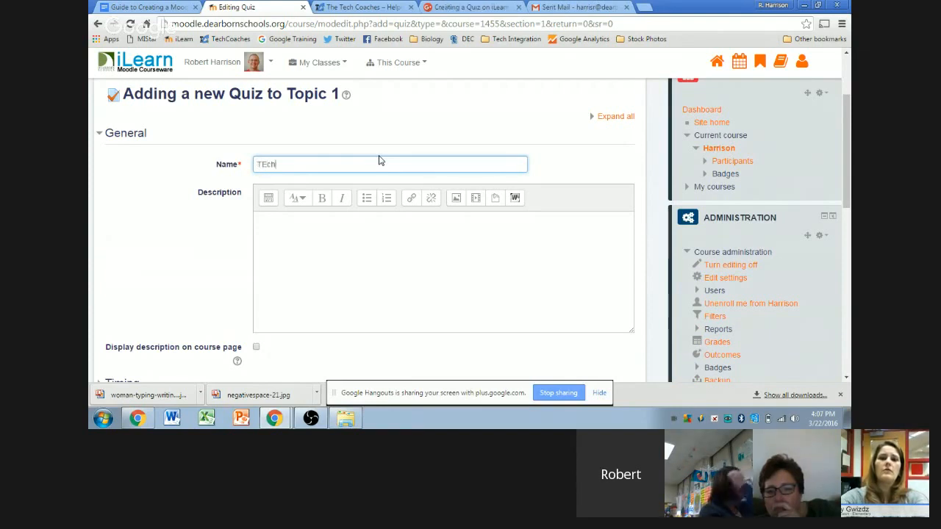
text(ech Coach Sample)
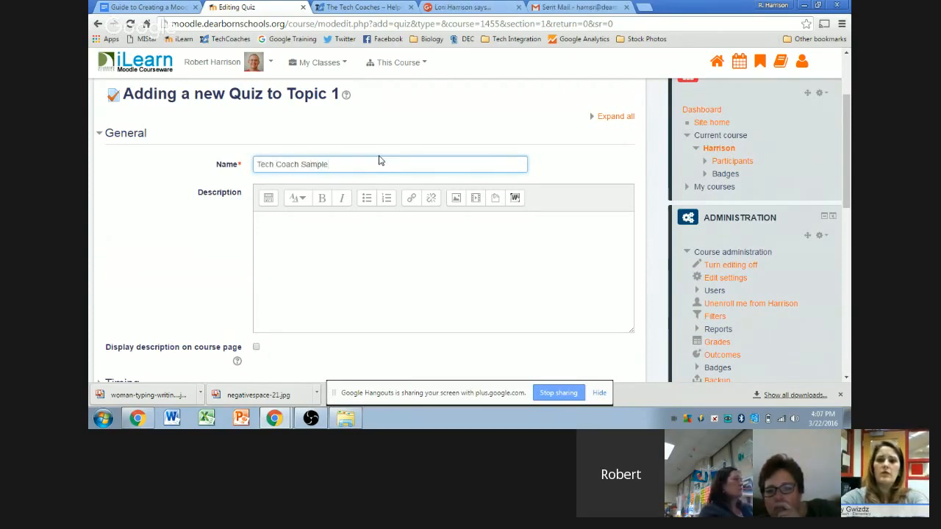
click(646, 154)
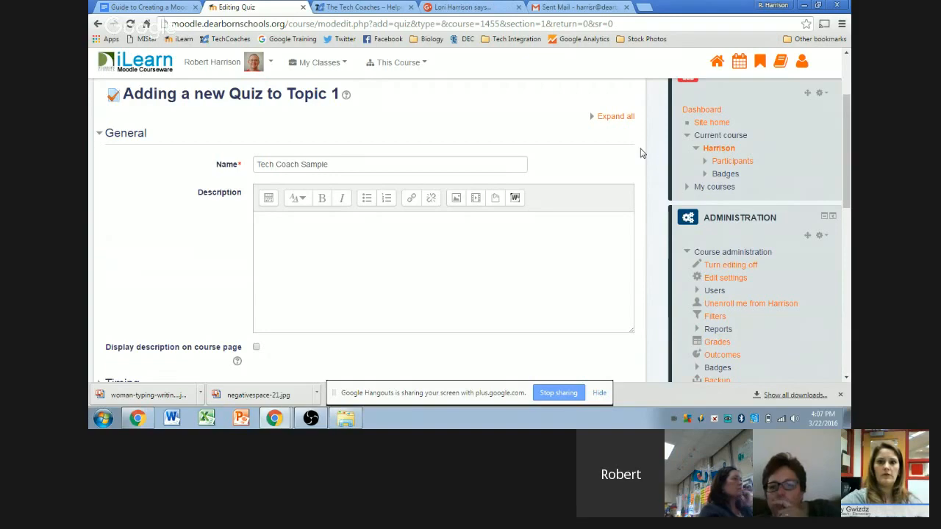
scroll(643, 152, down, 10)
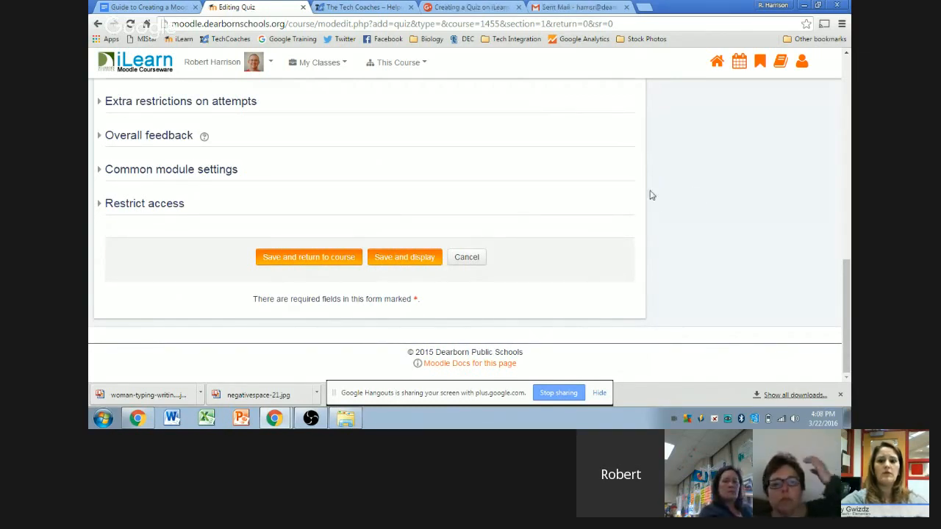
scroll(650, 199, up, 4)
scroll(648, 201, up, 3)
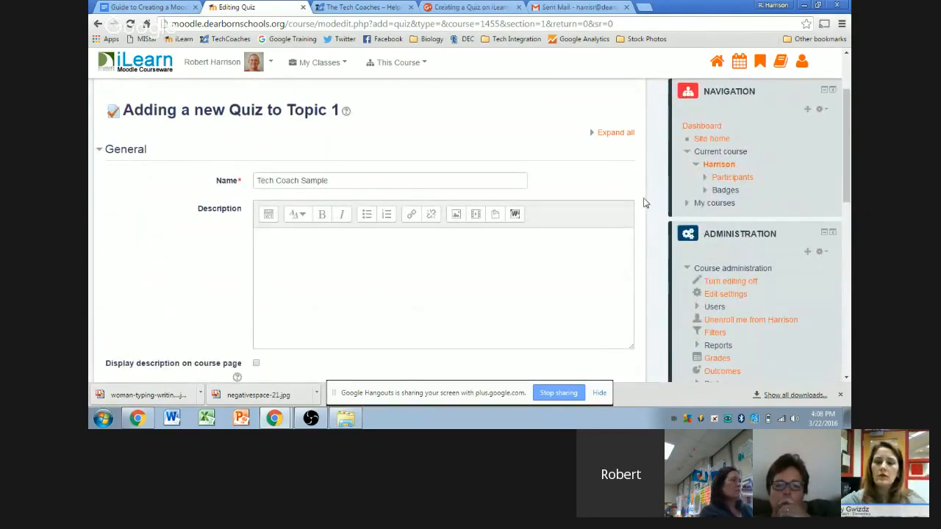
scroll(640, 202, down, 1)
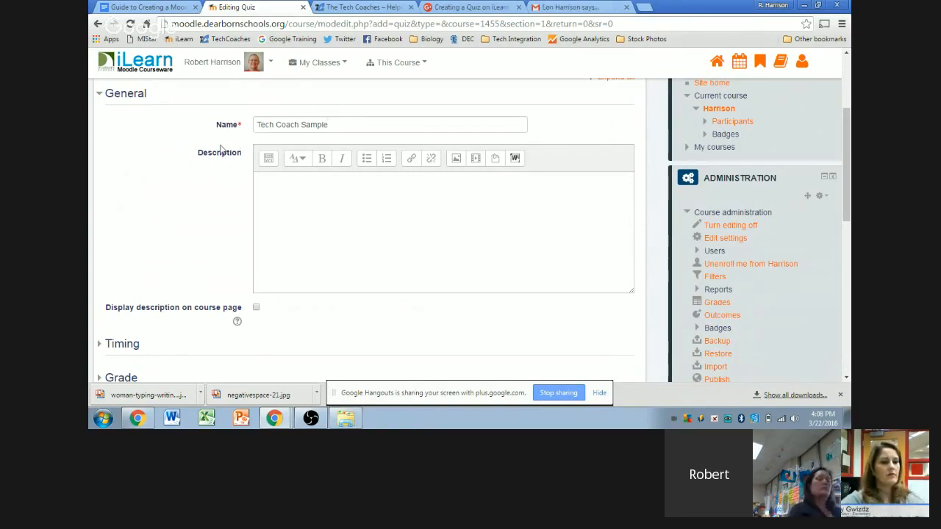
Step: Write a description: the quiz covers chapters 10 and 11; students put books away and sit quietly until told
click(264, 197)
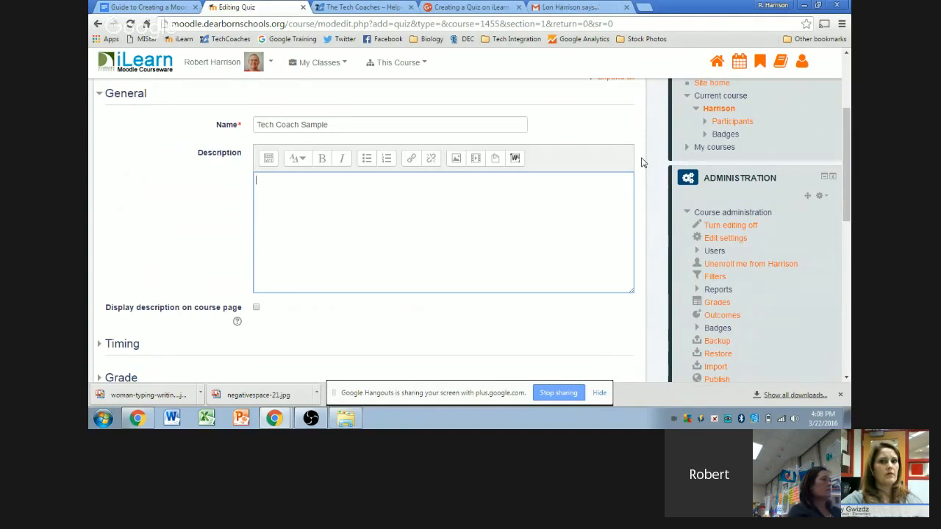
text(This quiz )
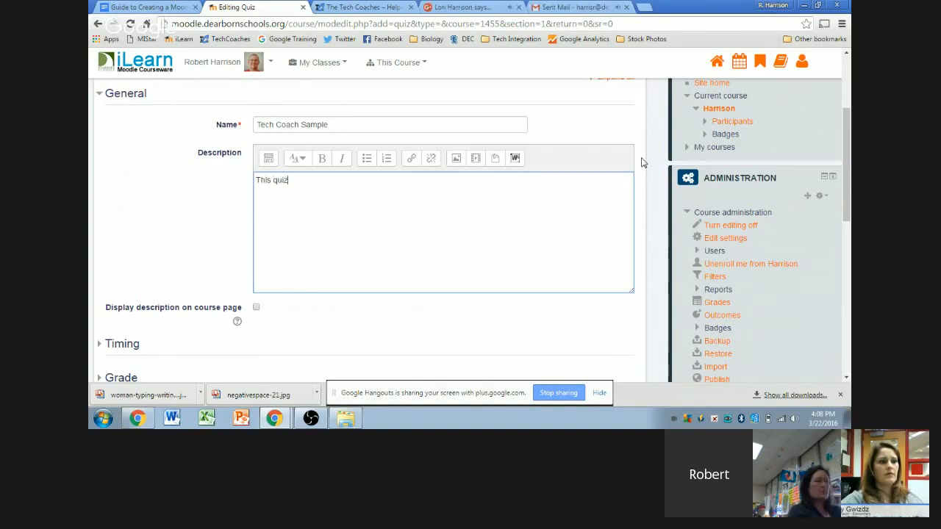
text(cover)
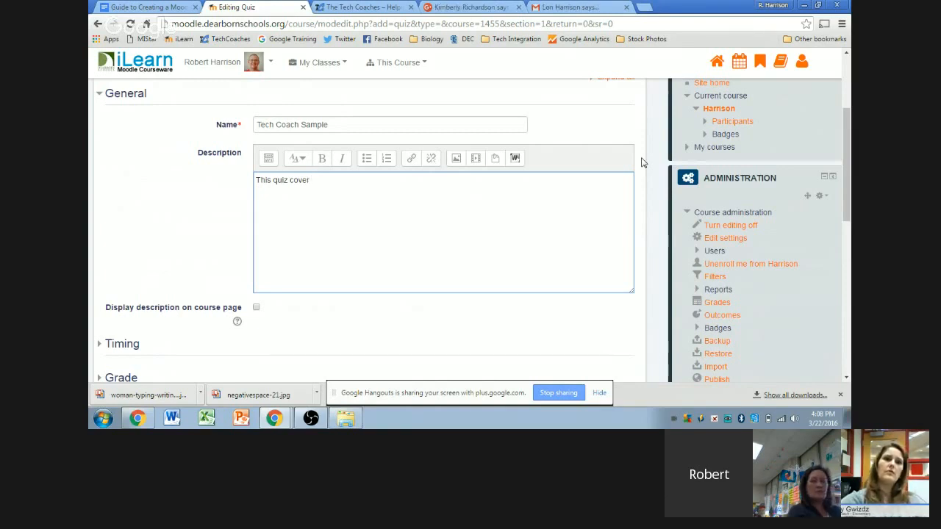
text(s)
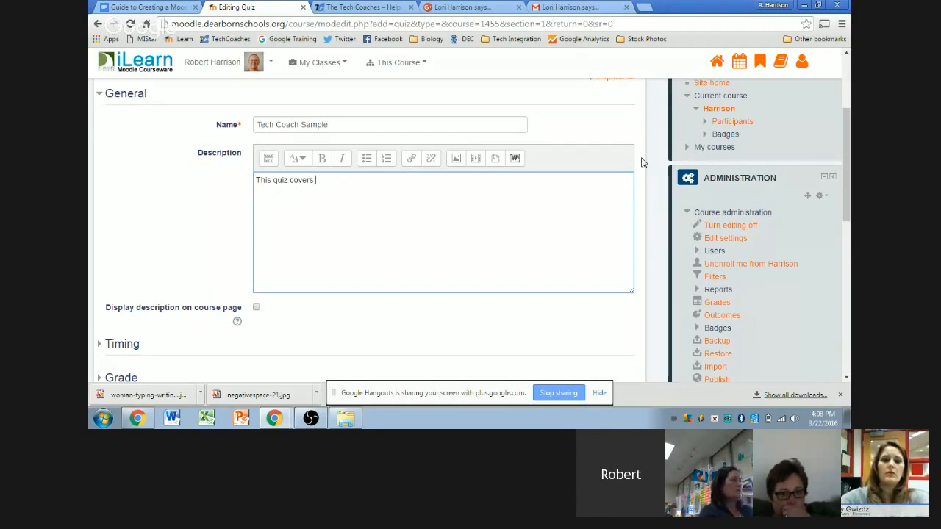
text( chapter)
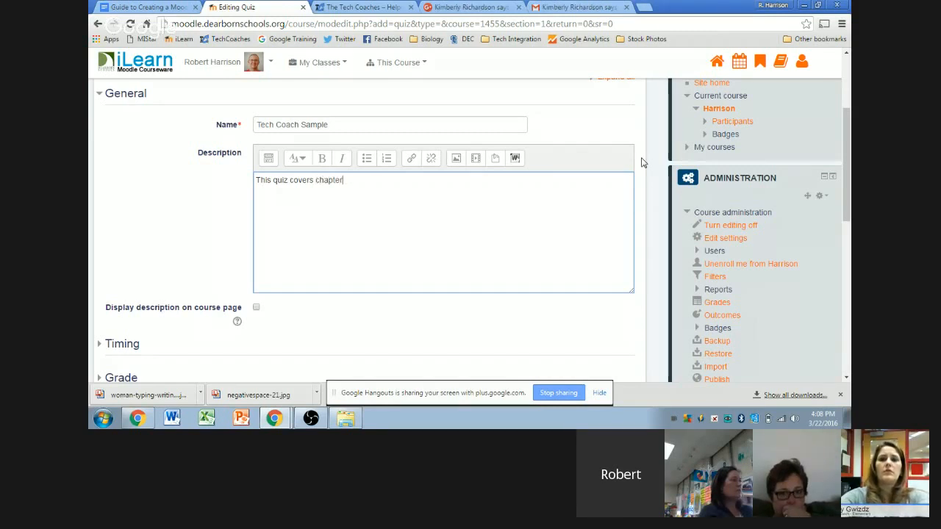
text(s 10)
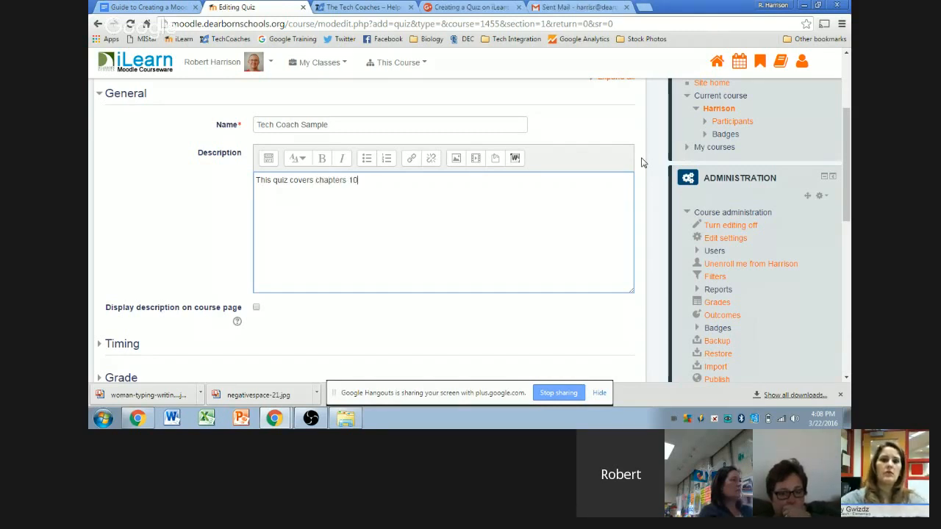
text( and 11. Please put your books away and si)
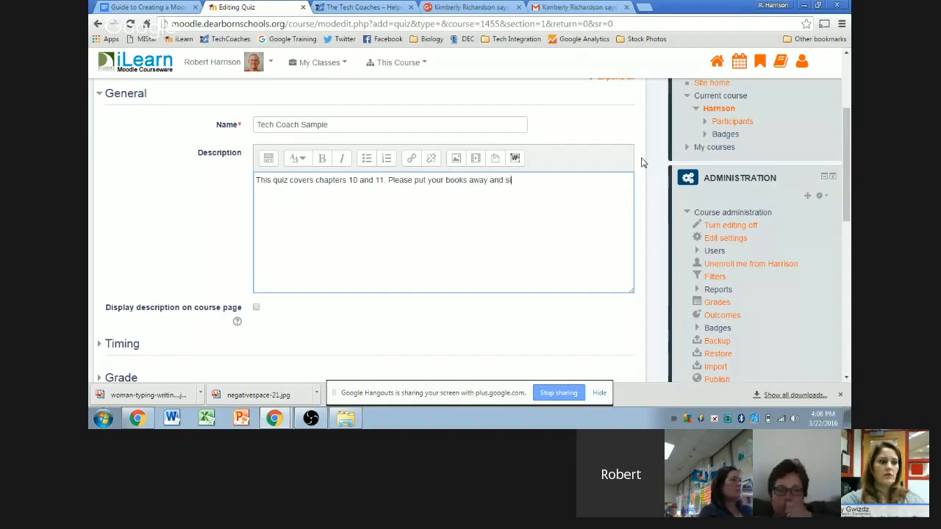
text(t wuietly until)
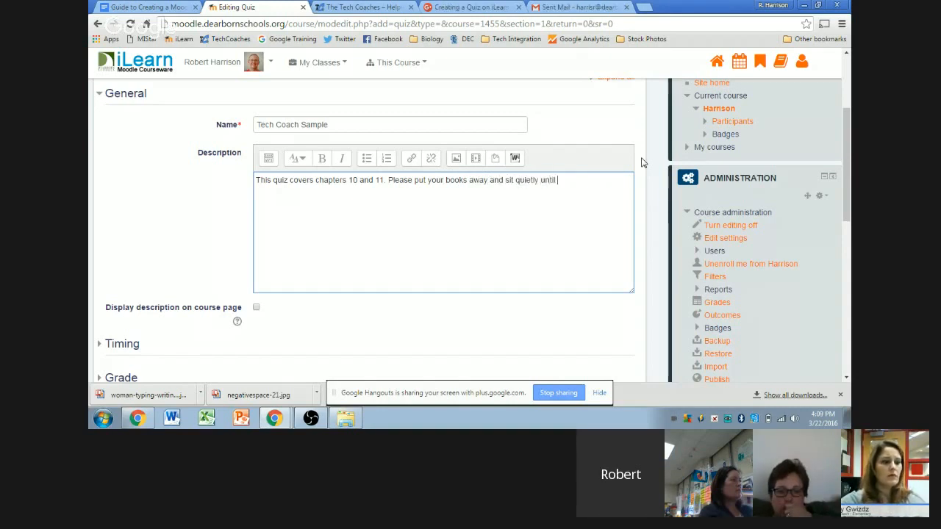
text( I tell you to star)
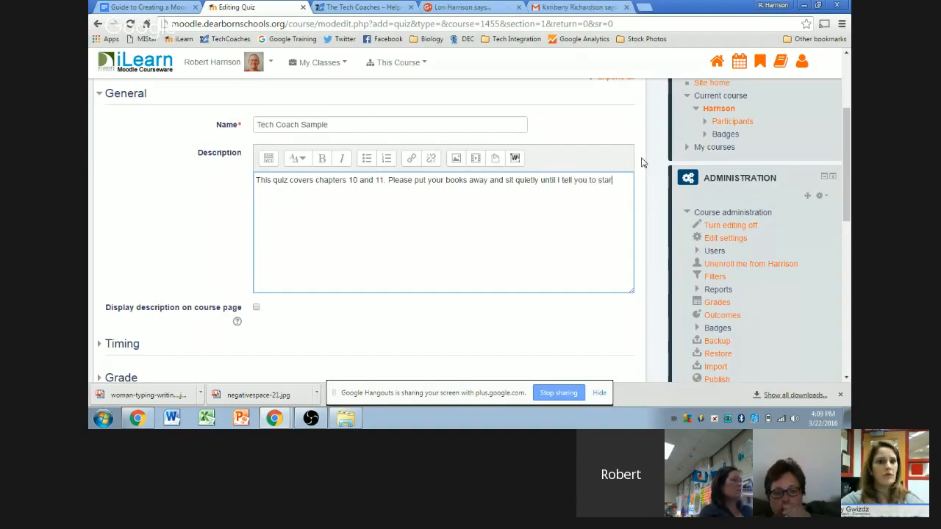
click(641, 162)
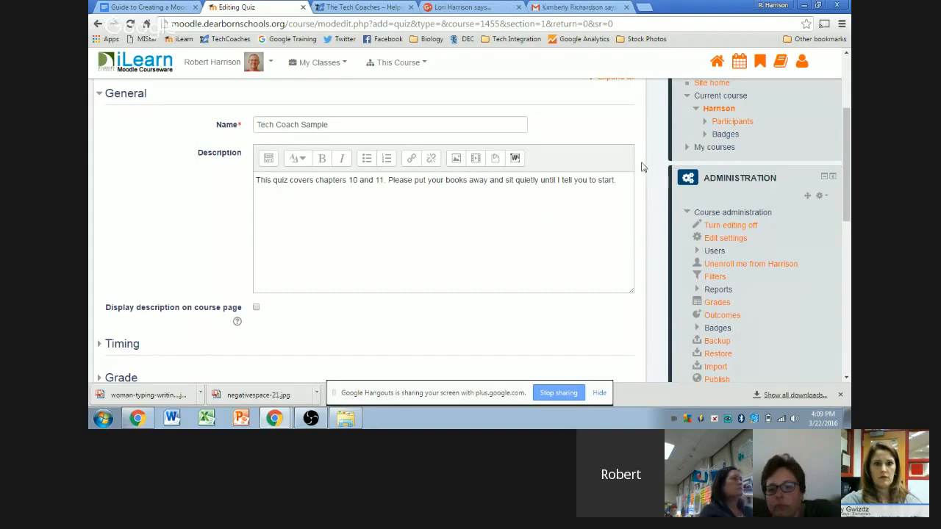
scroll(638, 161, down, 1)
scroll(637, 161, down, 1)
scroll(638, 162, up, 3)
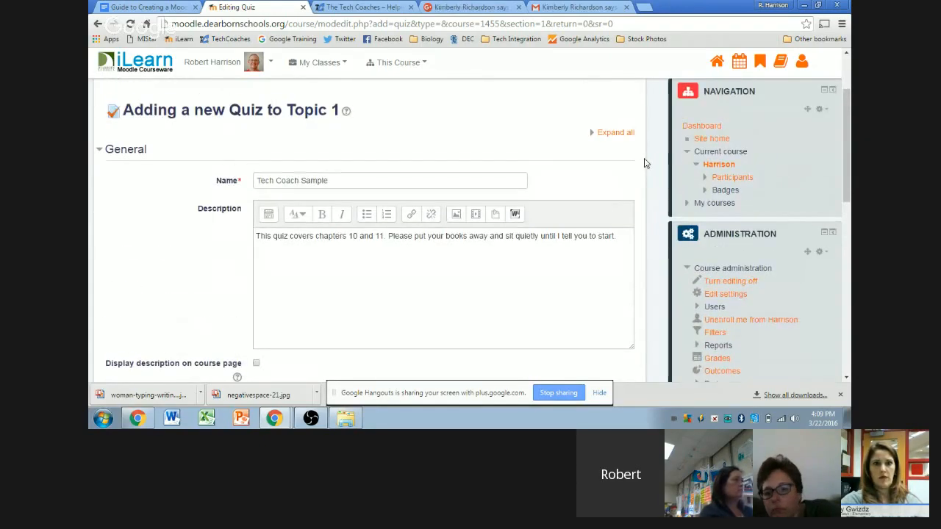
scroll(639, 164, down, 1)
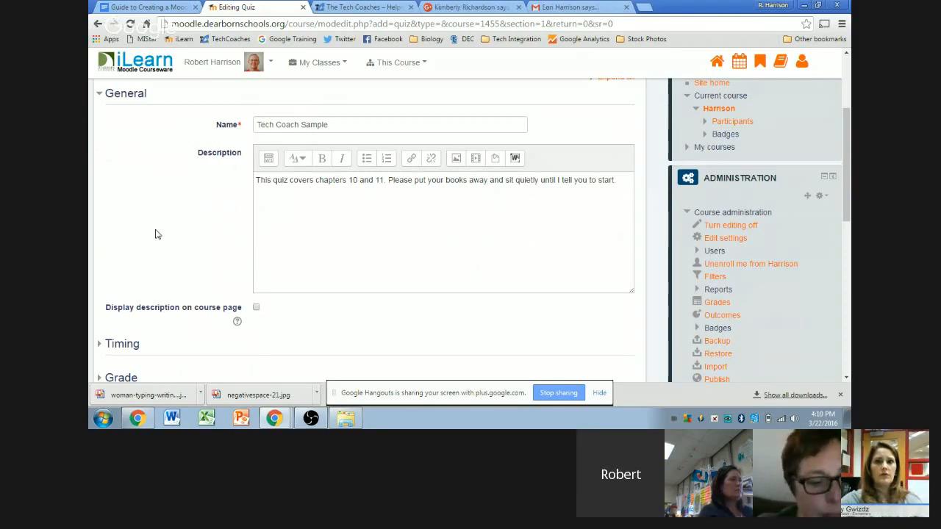
Step: Read the help note for 'Display description on course page', then scroll down to the Timing section
scroll(155, 234, down, 1)
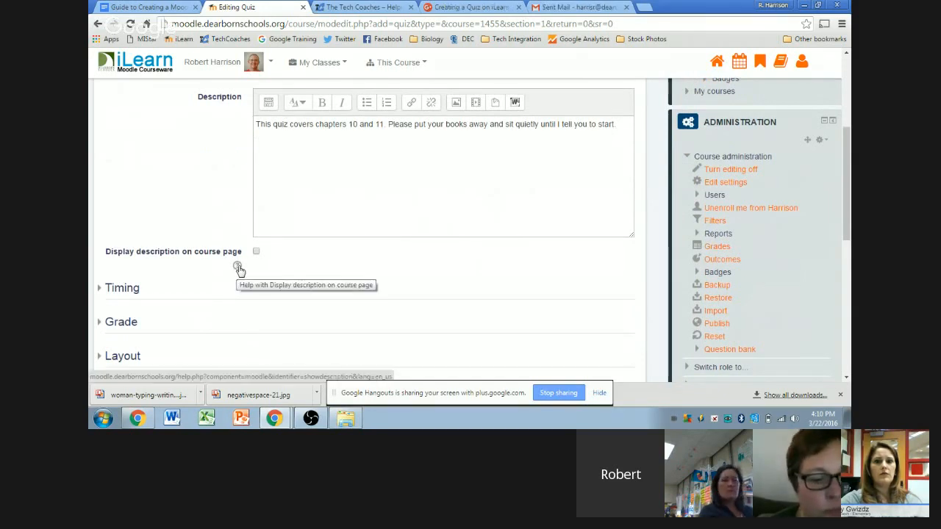
click(237, 267)
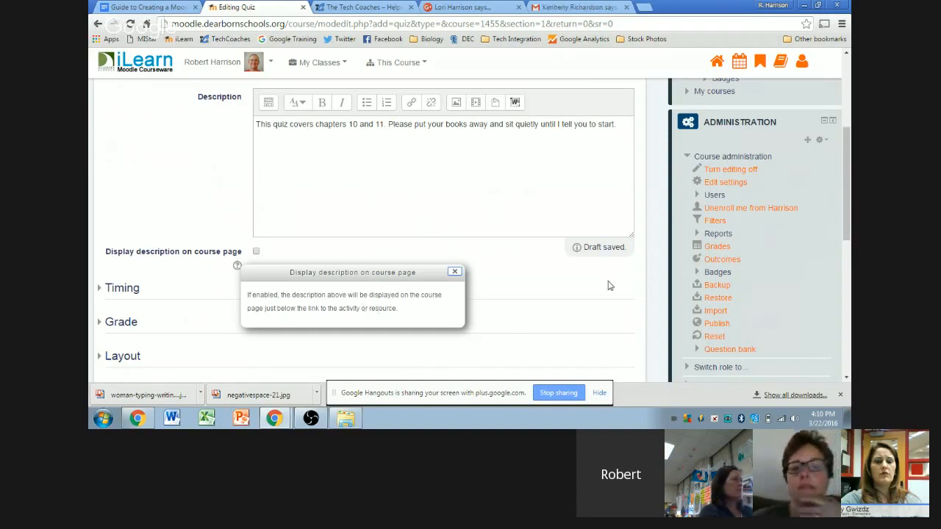
click(640, 219)
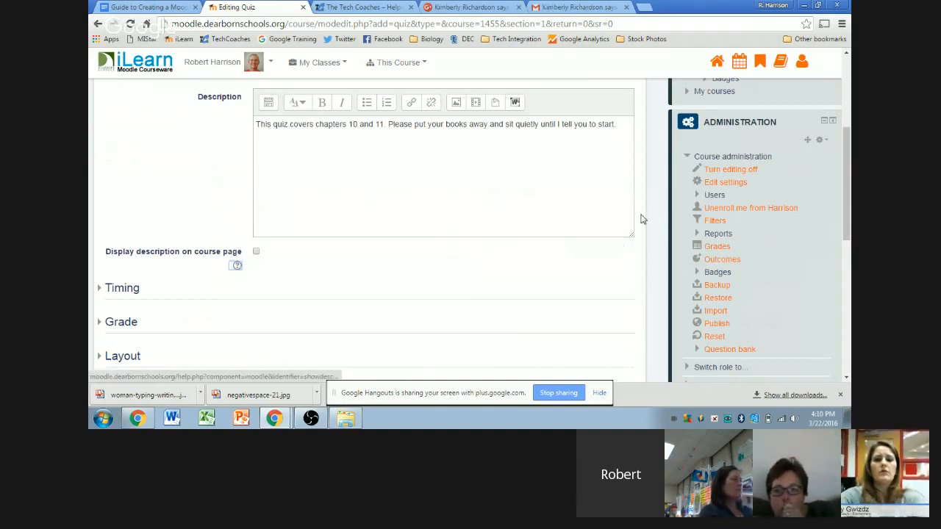
scroll(647, 195, up, 1)
scroll(647, 195, down, 1)
scroll(645, 195, down, 1)
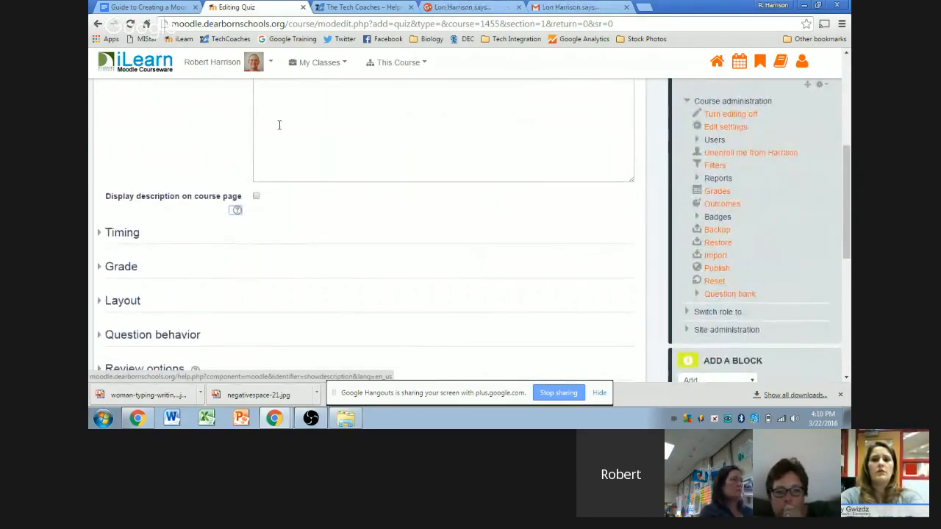
scroll(149, 160, up, 1)
scroll(150, 162, down, 1)
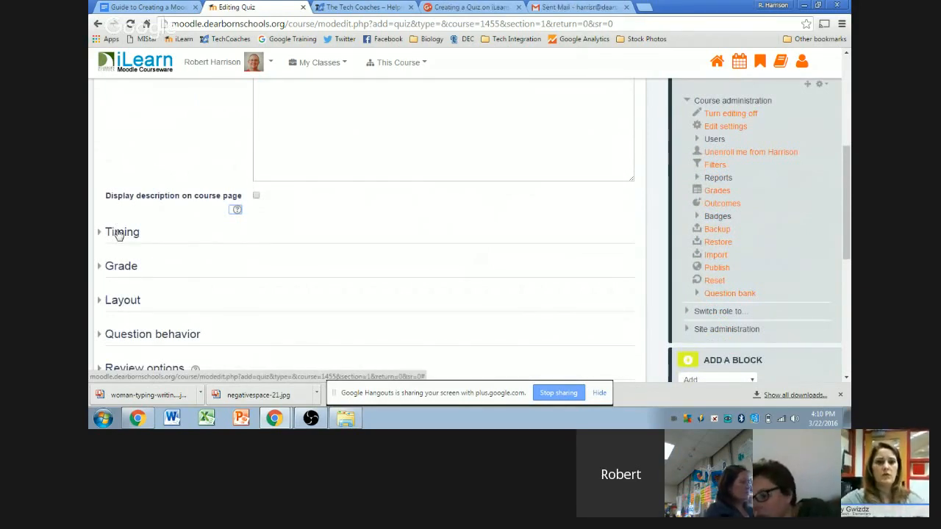
Step: Expand Timing and enable the quiz opening date, 22 March 2016 at 16:06
click(118, 232)
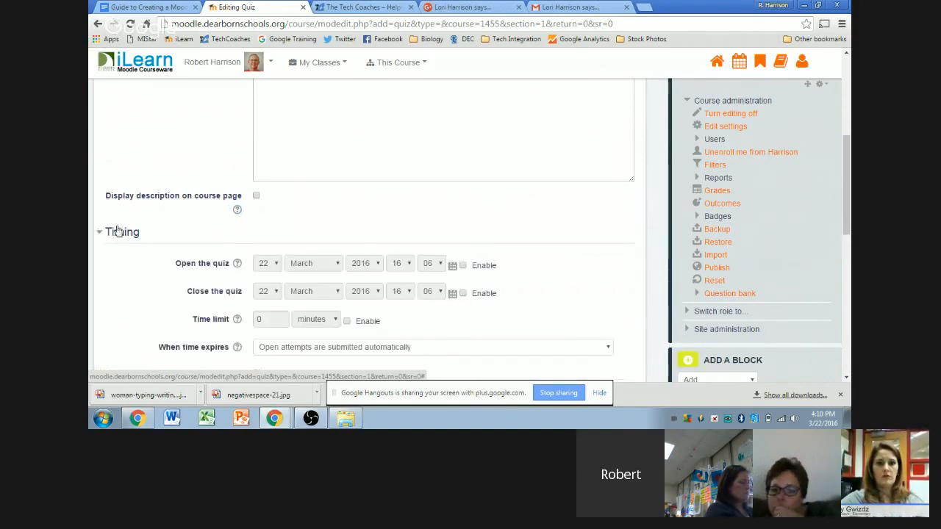
scroll(146, 180, down, 2)
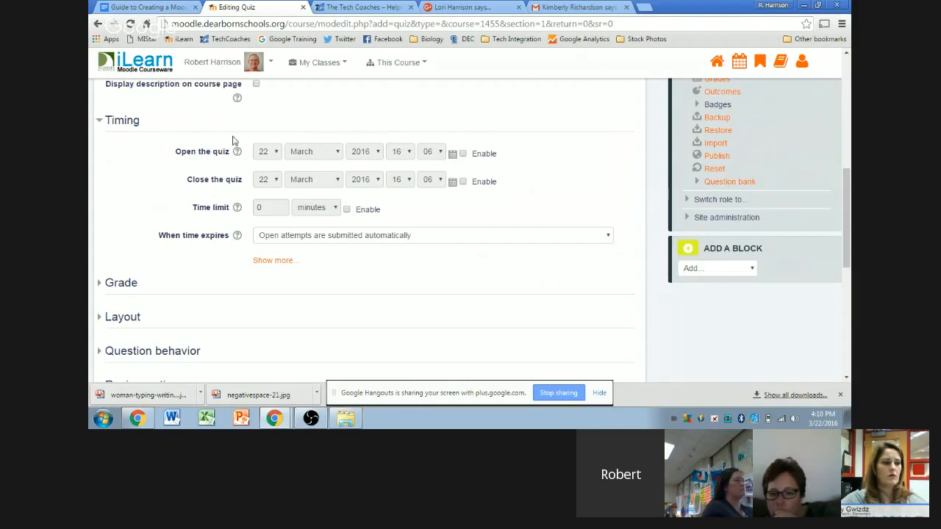
click(462, 154)
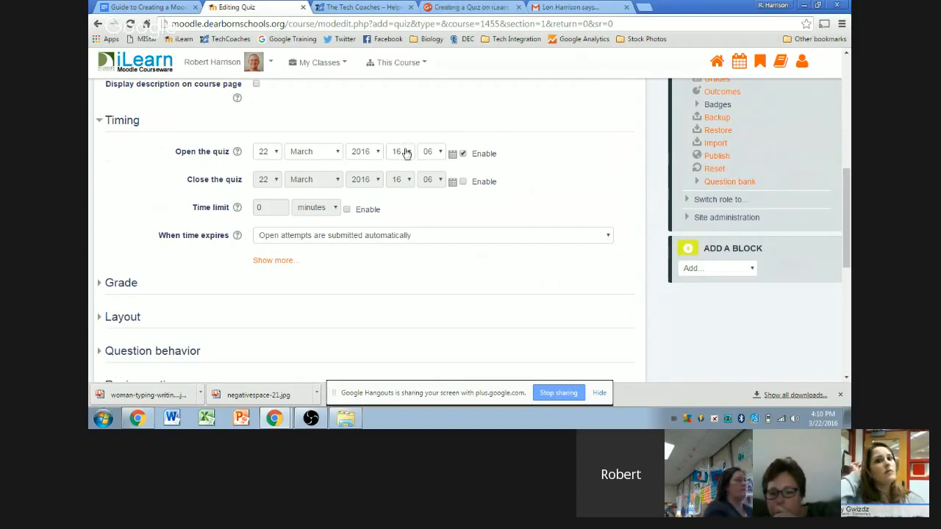
click(408, 153)
click(408, 153)
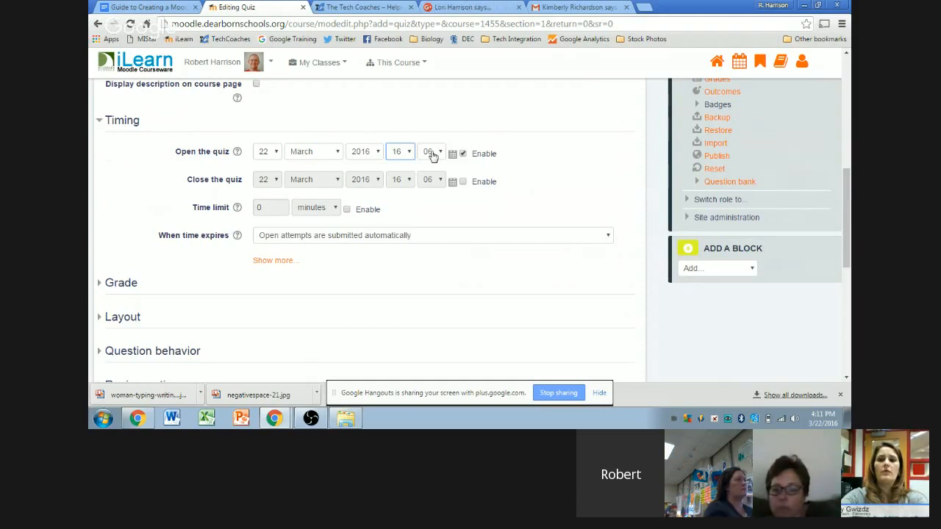
click(494, 117)
scroll(537, 129, down, 1)
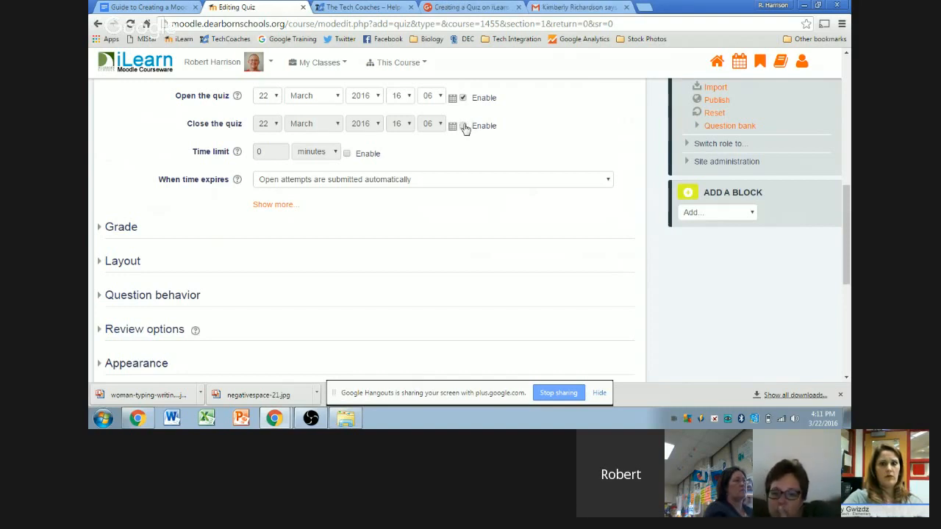
Step: Enable the quiz closing date and set its hour to 20
click(463, 127)
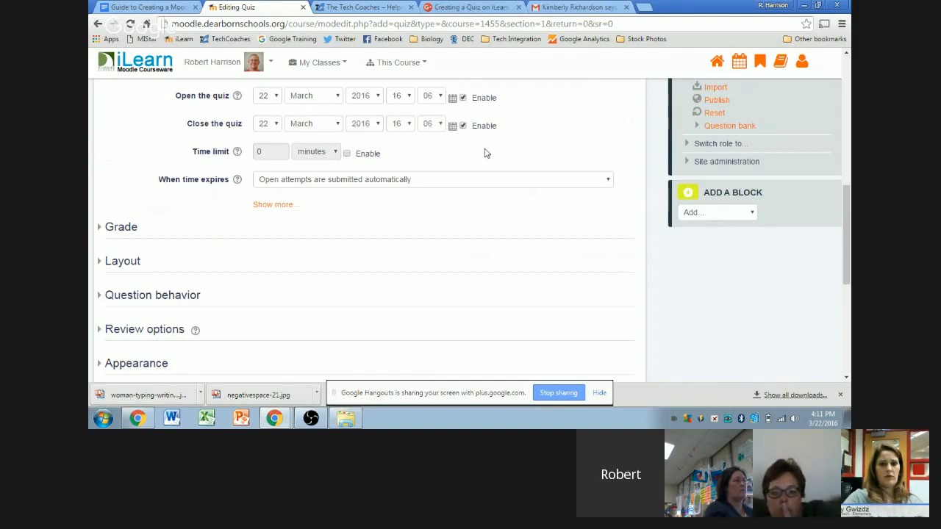
click(405, 127)
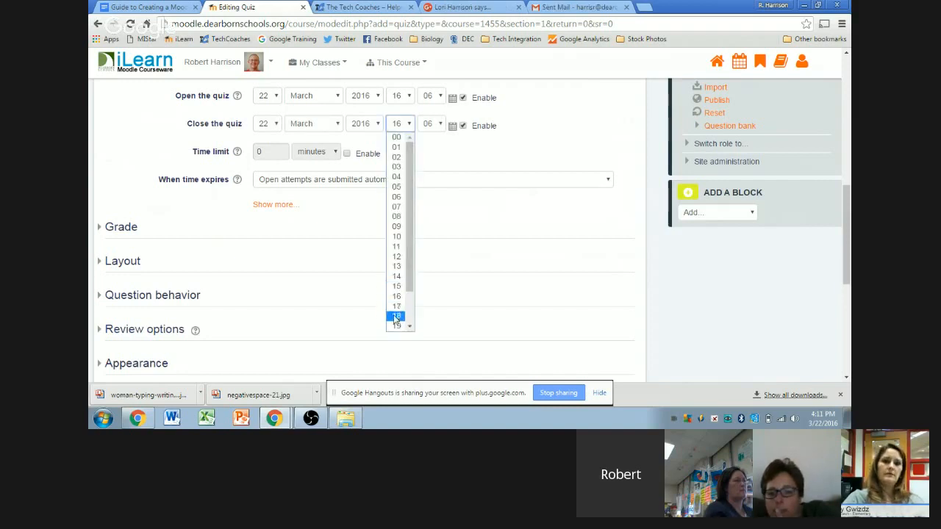
scroll(396, 316, down, 2)
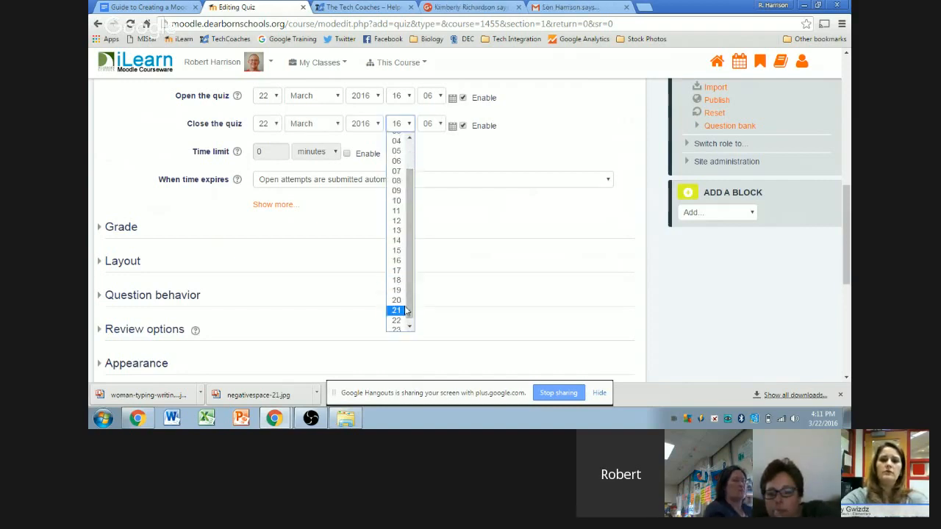
click(397, 302)
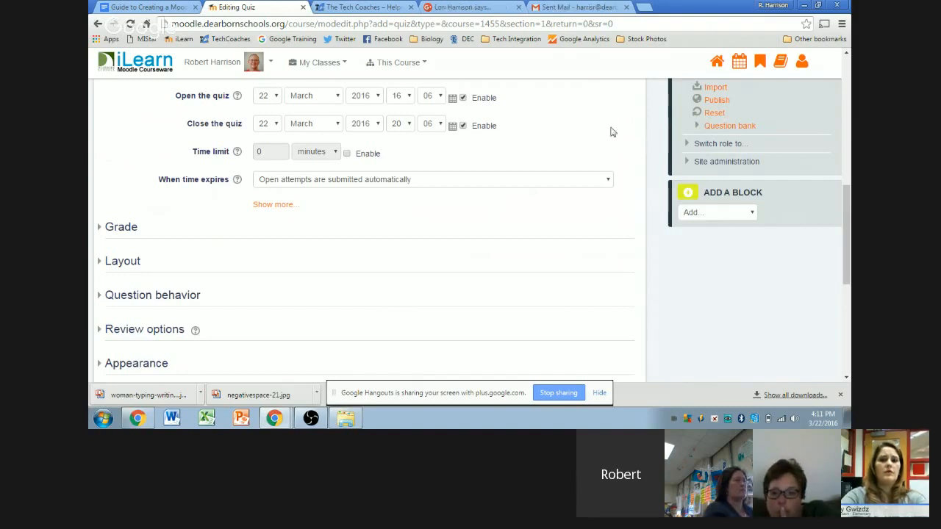
Step: Enable a time limit of 10 minutes for the quiz
click(347, 154)
double_click(289, 150)
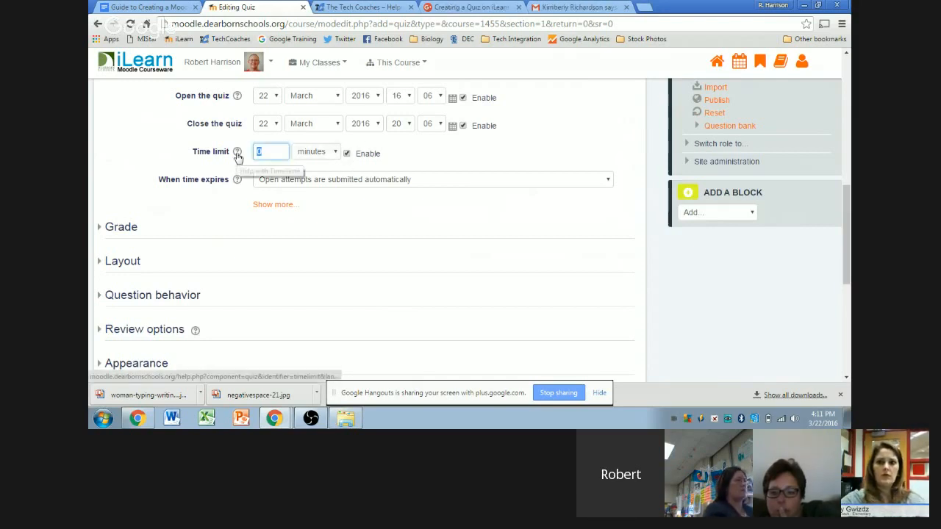
text(10)
click(600, 126)
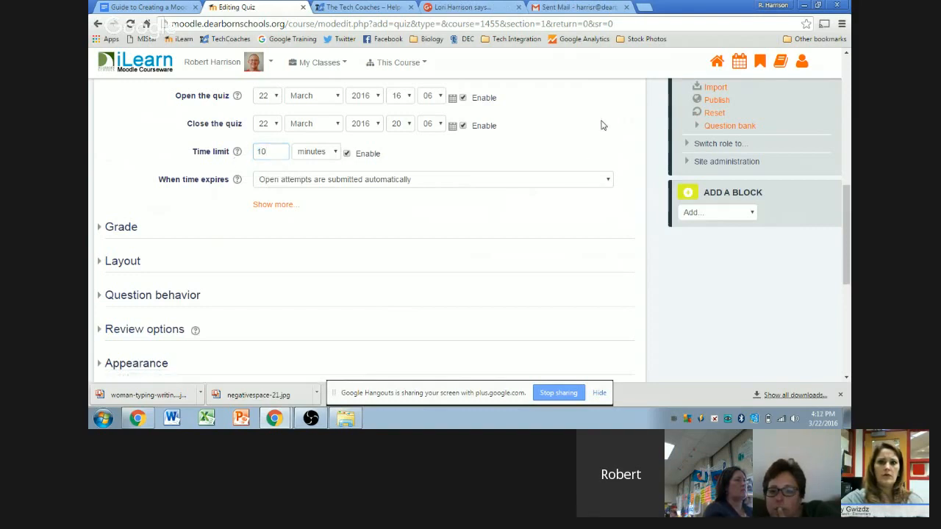
click(335, 152)
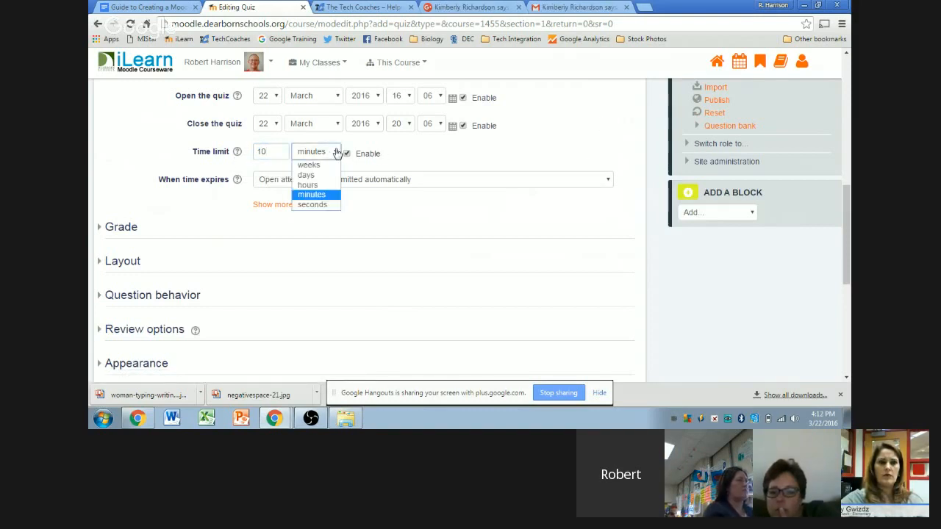
click(637, 136)
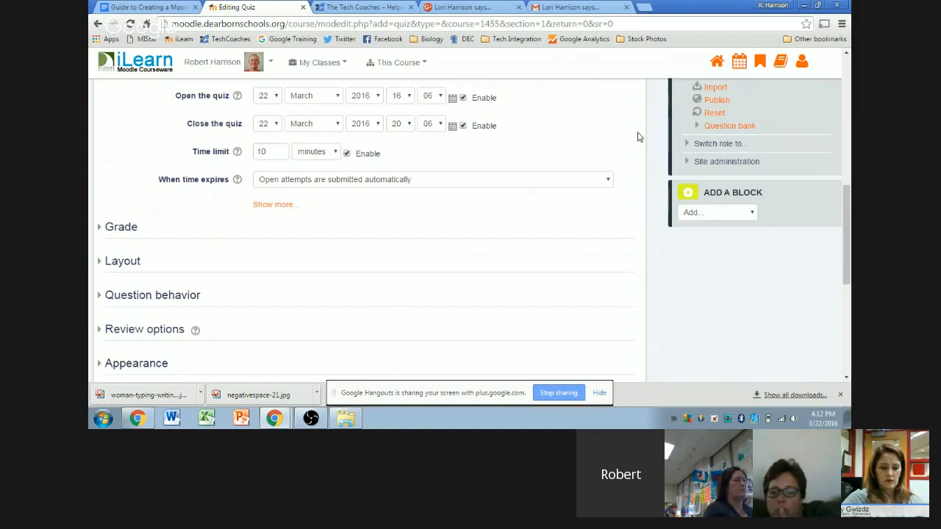
scroll(610, 132, down, 1)
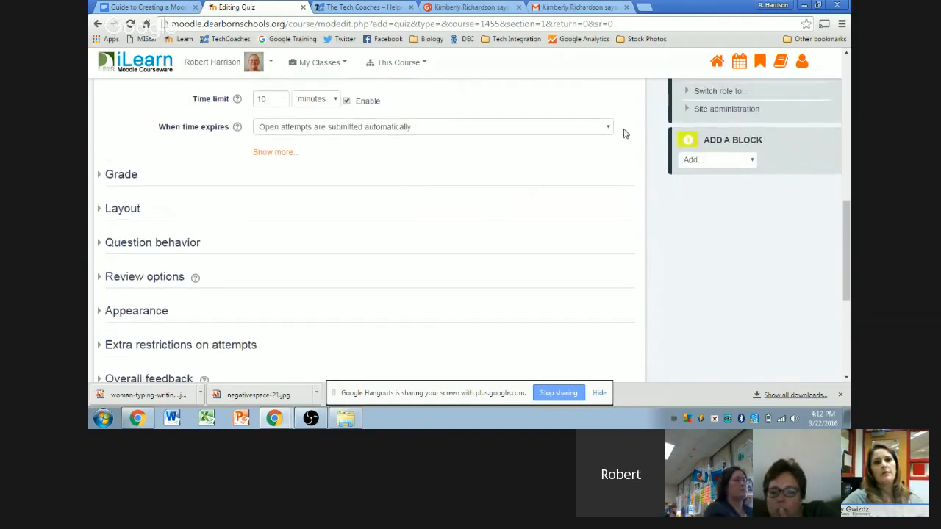
Step: Briefly reveal the submission grace period option, then hide it again
scroll(624, 132, up, 1)
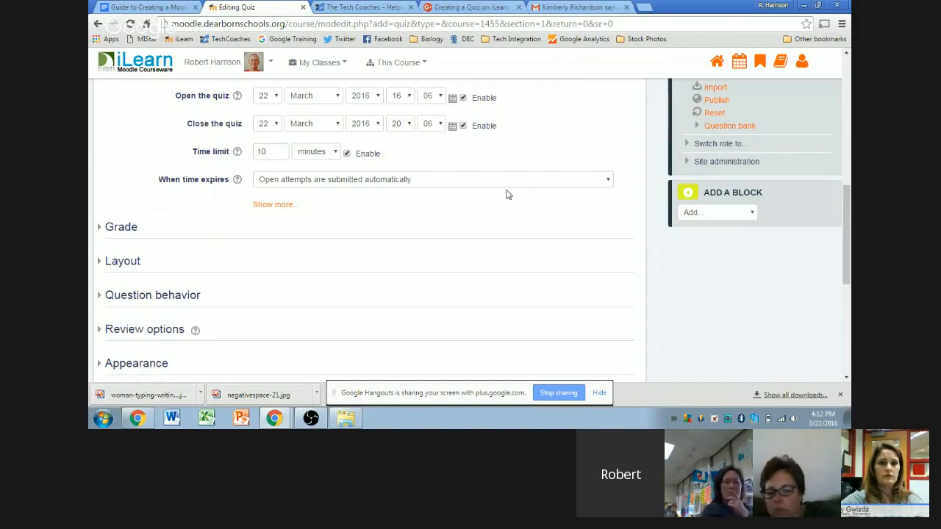
click(263, 208)
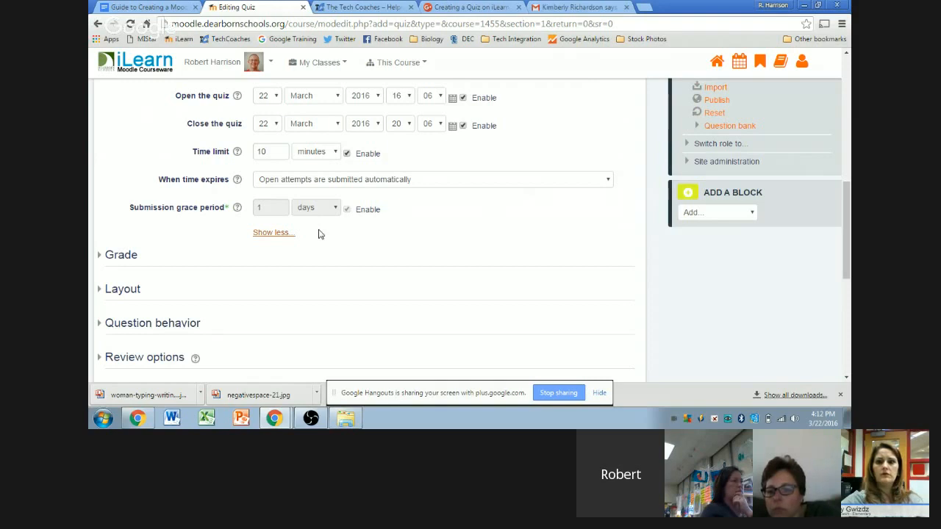
click(270, 233)
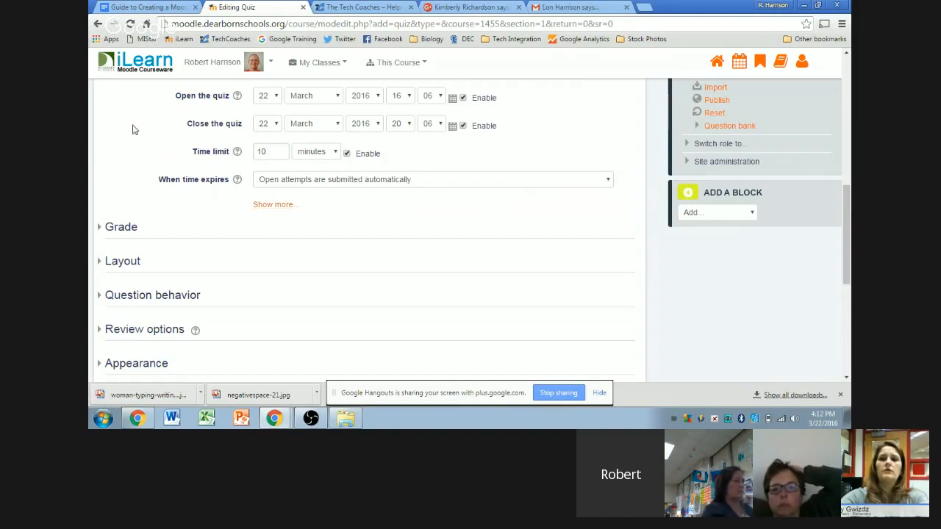
Step: Switch to the Google Hangouts window from the Chrome taskbar previews
scroll(136, 129, up, 2)
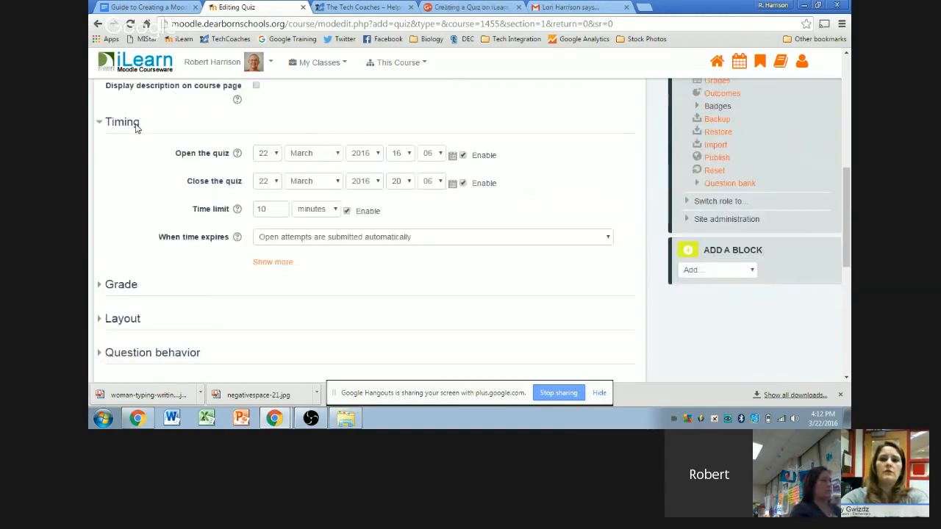
scroll(144, 156, down, 2)
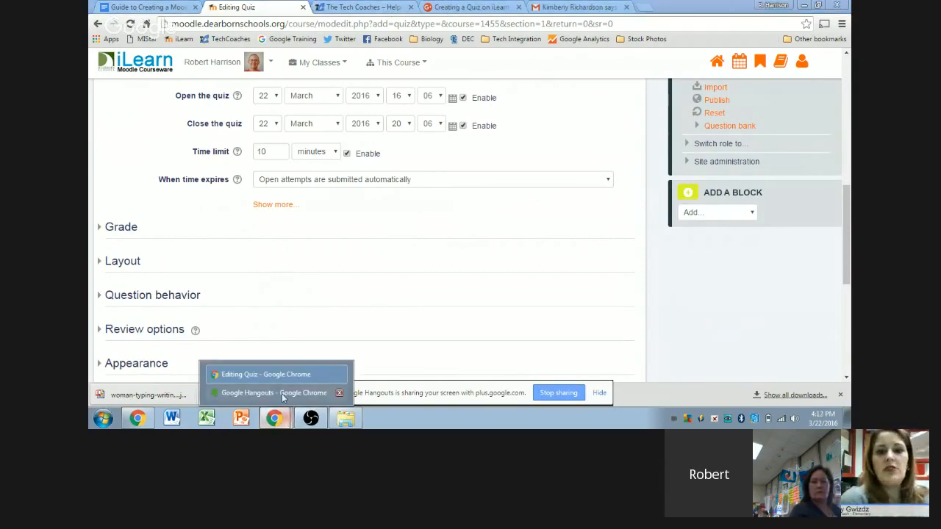
click(290, 391)
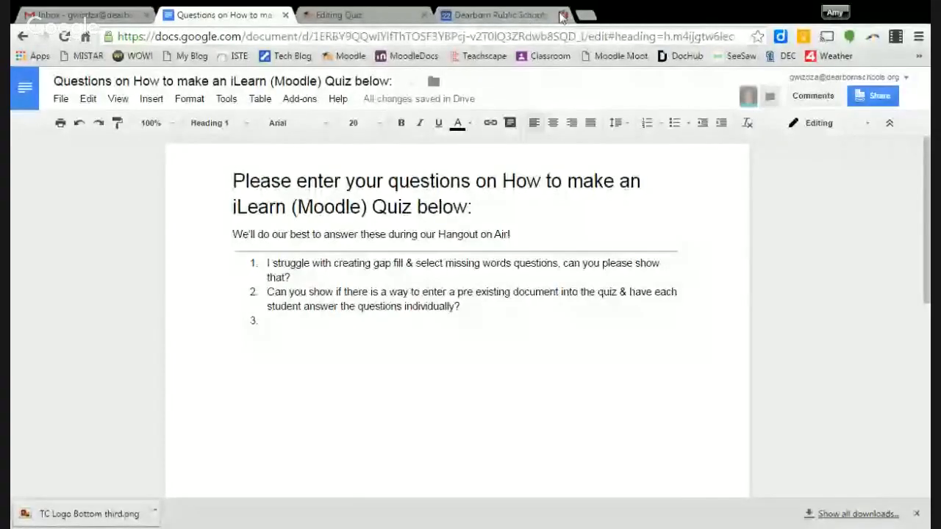
Step: From the Tech Coaches blog in a new tab, open the viewer questions document and close the Hangouts chat
click(586, 14)
click(294, 56)
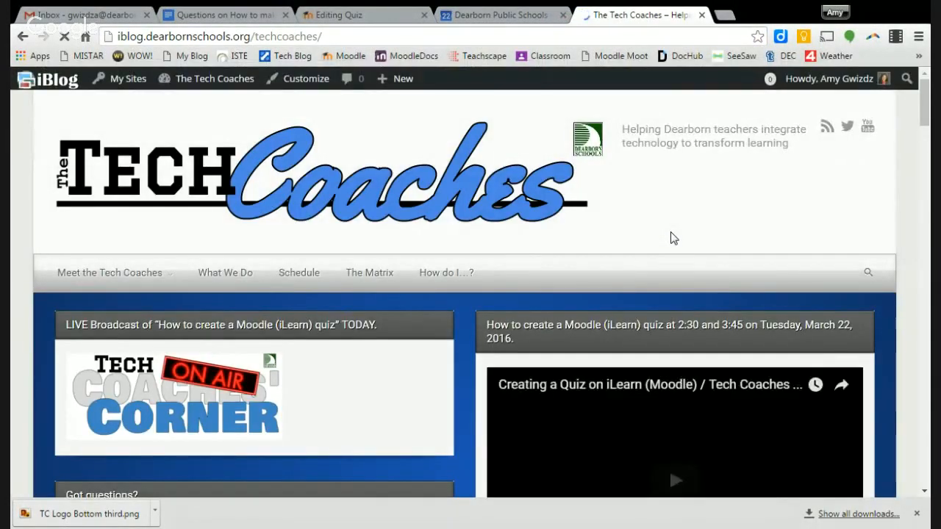
scroll(664, 208, down, 3)
scroll(660, 212, up, 1)
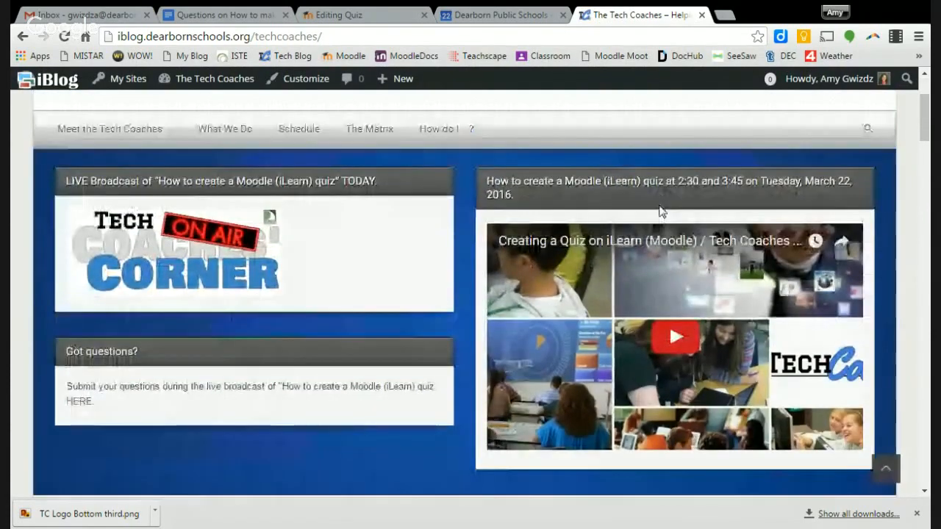
click(83, 404)
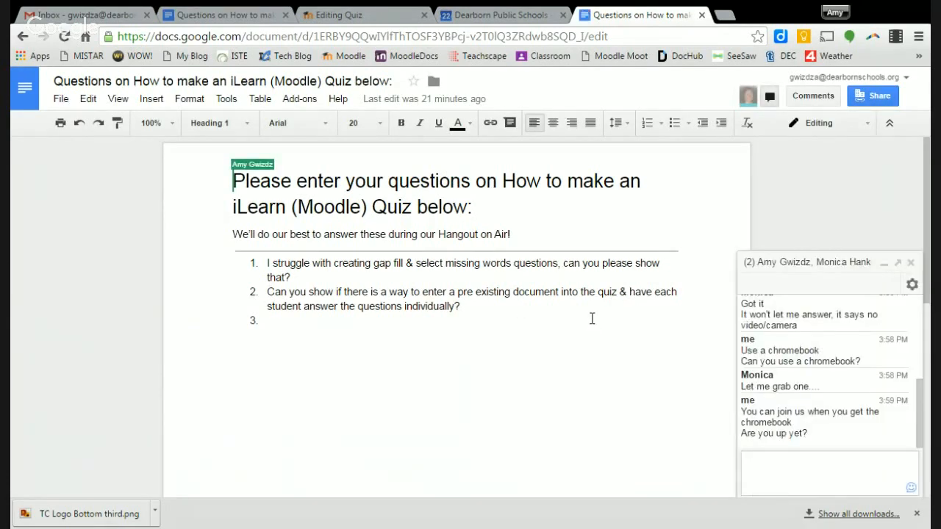
click(909, 262)
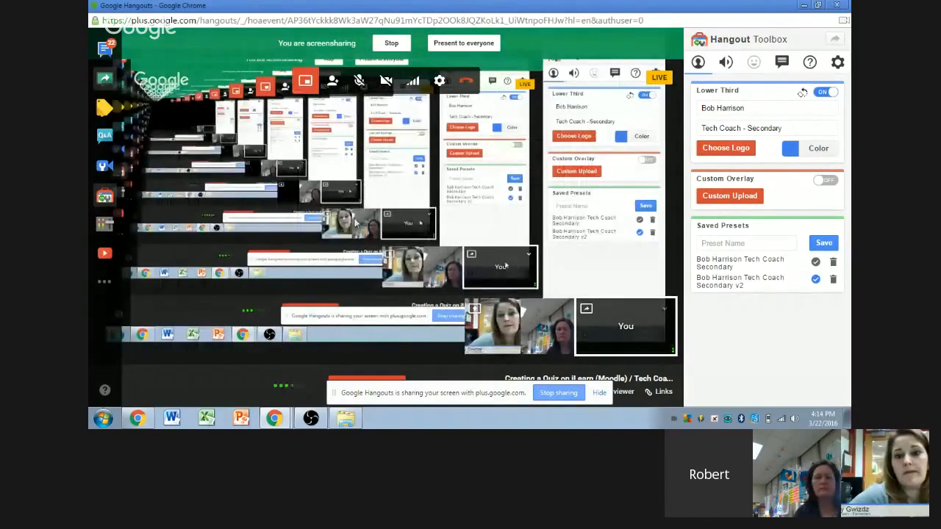
Step: Bring the Editing Quiz Chrome window back to the front, then switch to the Tech Coaches tab
mouse_move(274, 421)
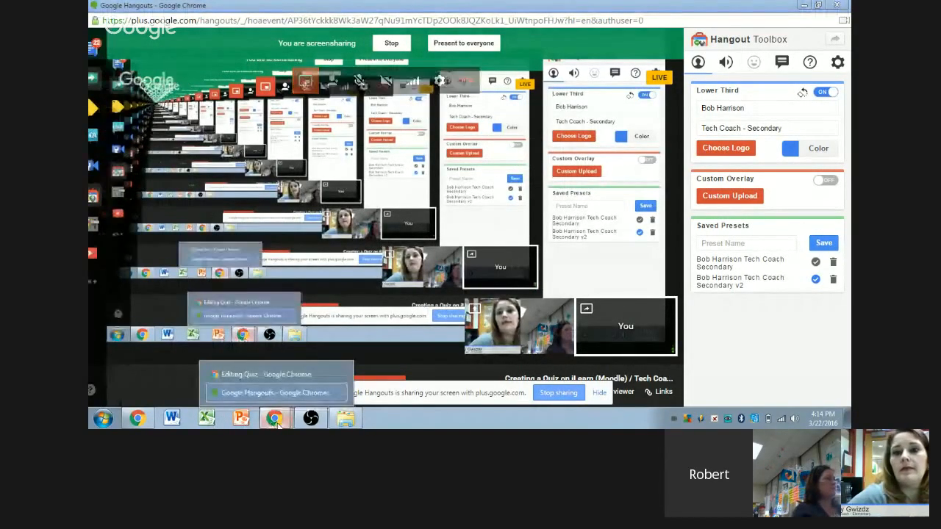
click(287, 363)
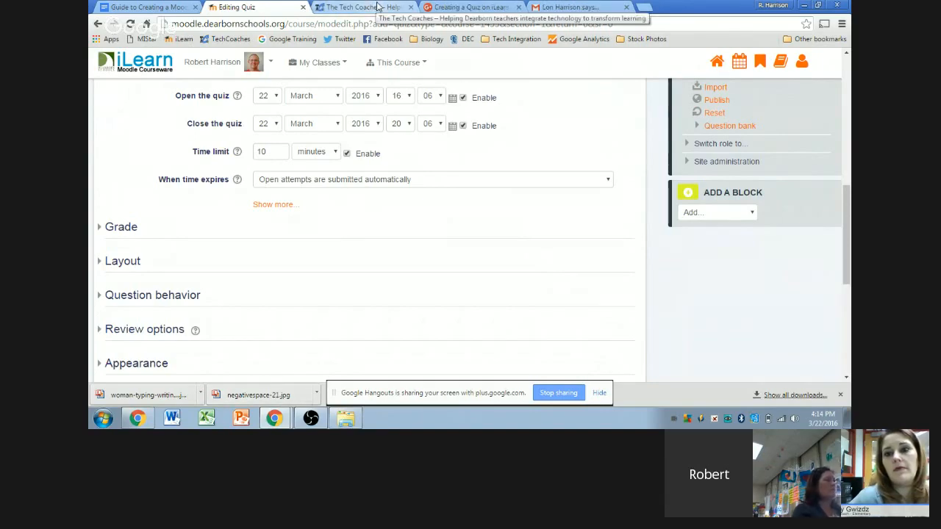
click(376, 6)
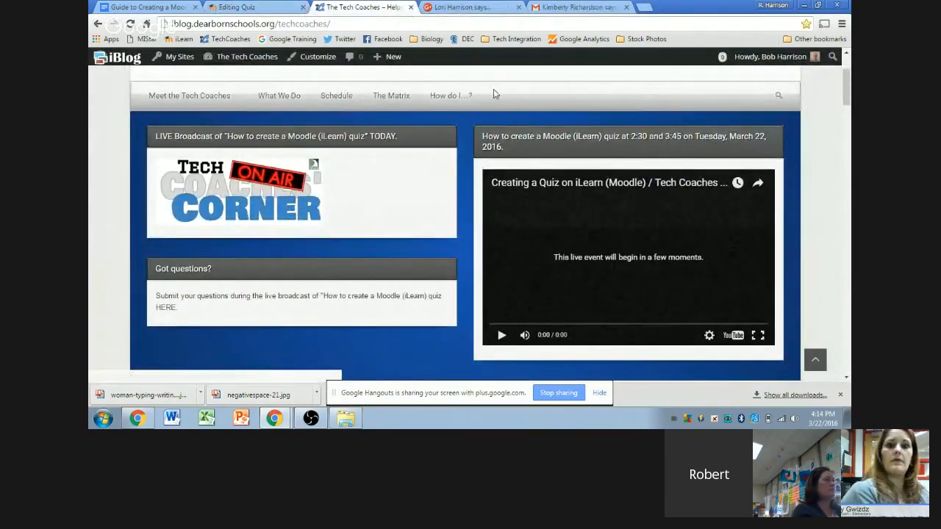
Step: Open 'How do I create a quiz on iLearn?' from the Tech Coaches How do I…? list
scroll(493, 89, up, 2)
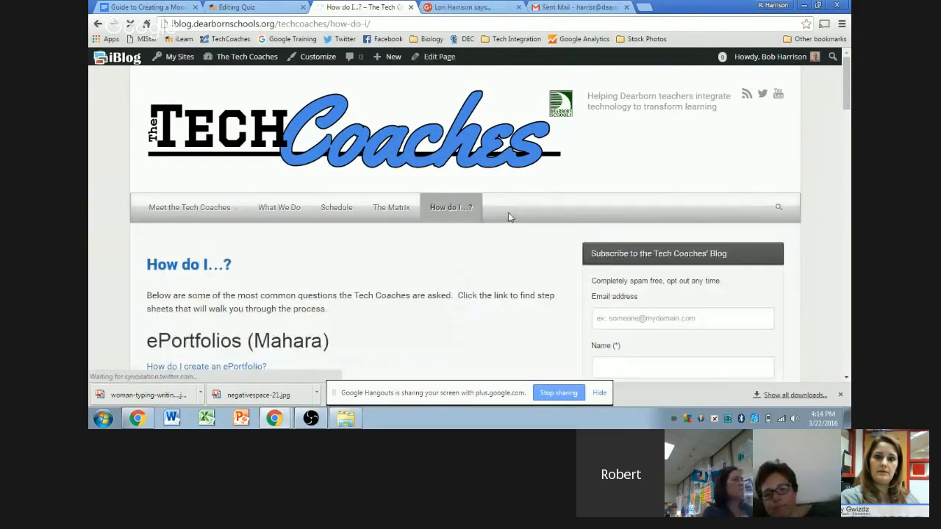
scroll(509, 219, down, 1)
scroll(510, 218, down, 1)
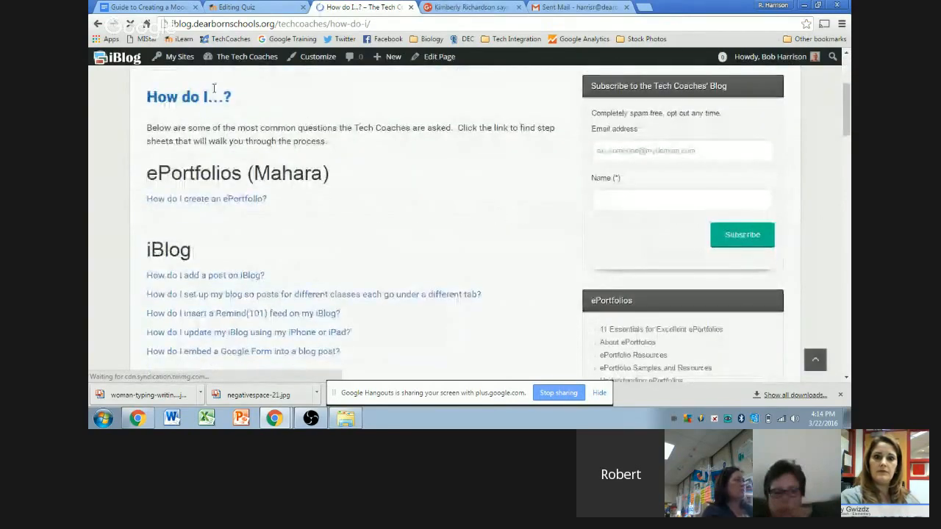
scroll(429, 162, up, 1)
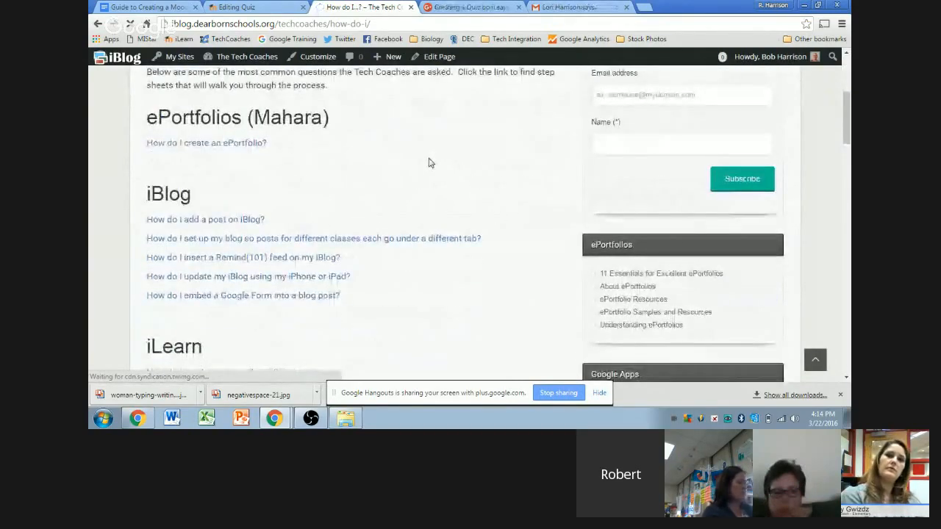
scroll(432, 168, down, 3)
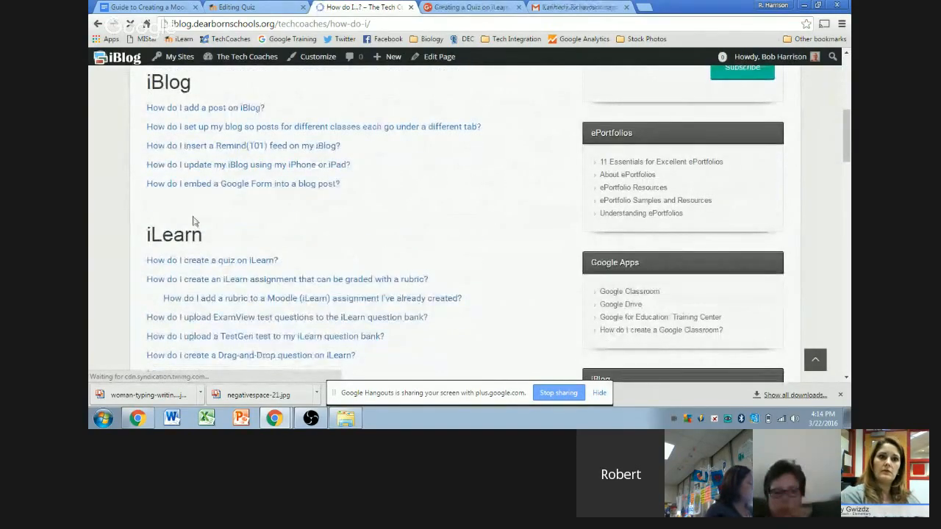
scroll(506, 177, down, 3)
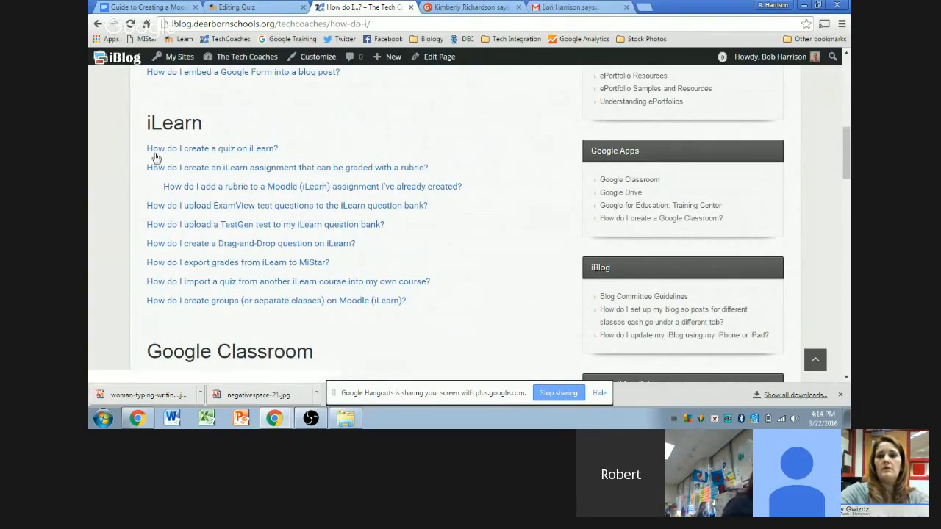
click(180, 154)
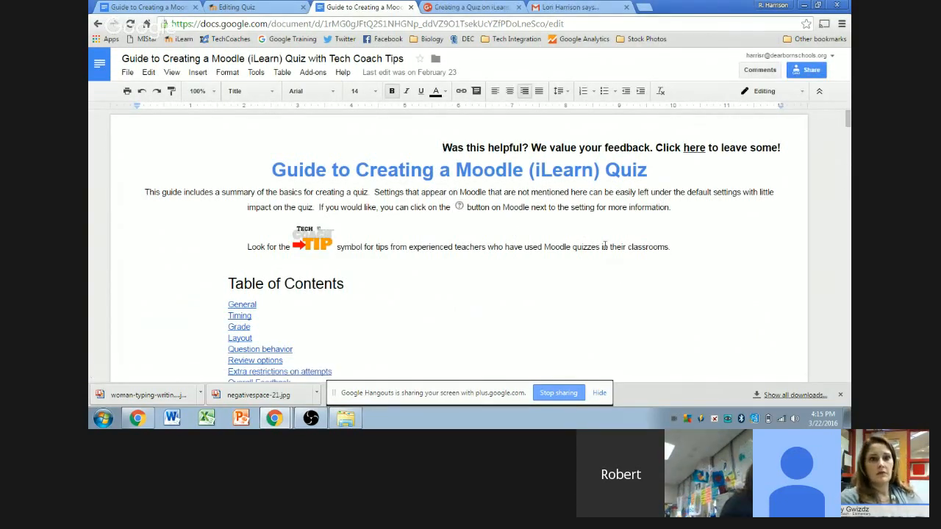
Step: Scroll through the Moodle quiz guide down to its Timing section
scroll(610, 247, down, 3)
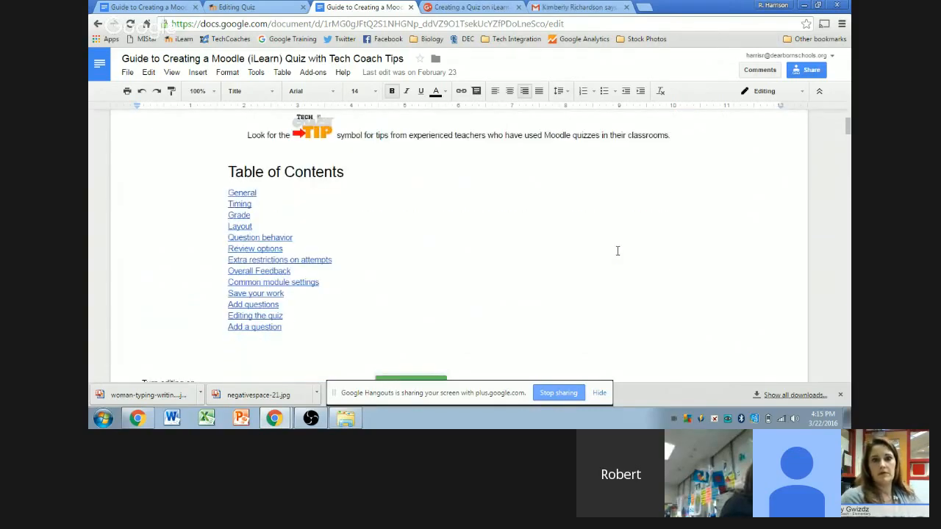
scroll(614, 203, down, 5)
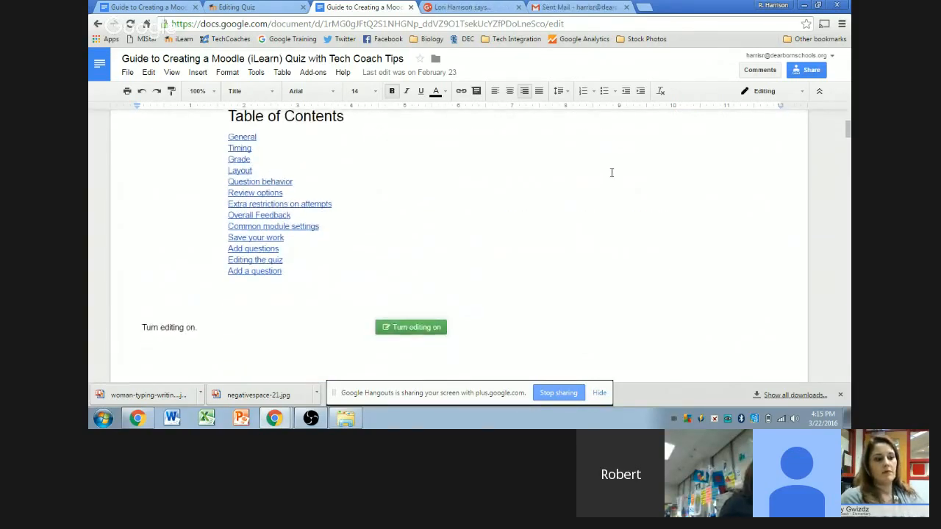
scroll(727, 177, down, 1)
scroll(724, 214, down, 4)
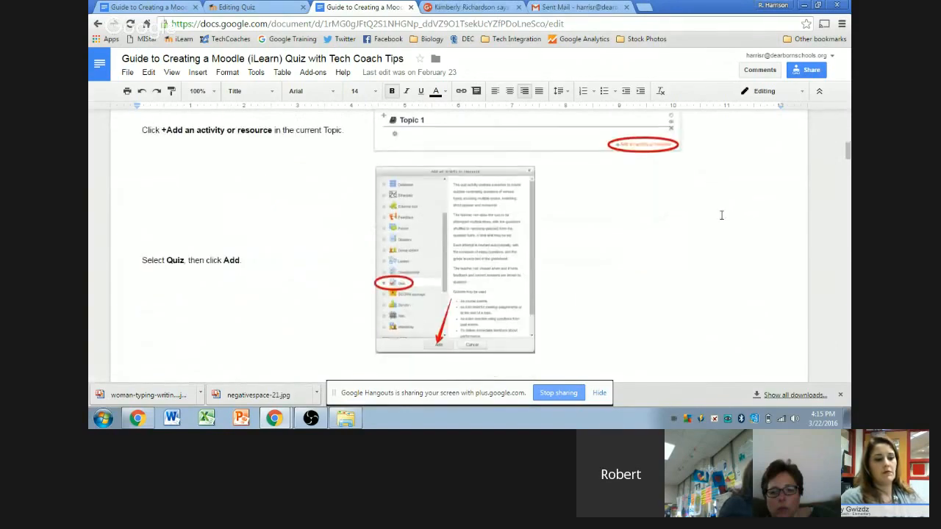
scroll(721, 214, down, 10)
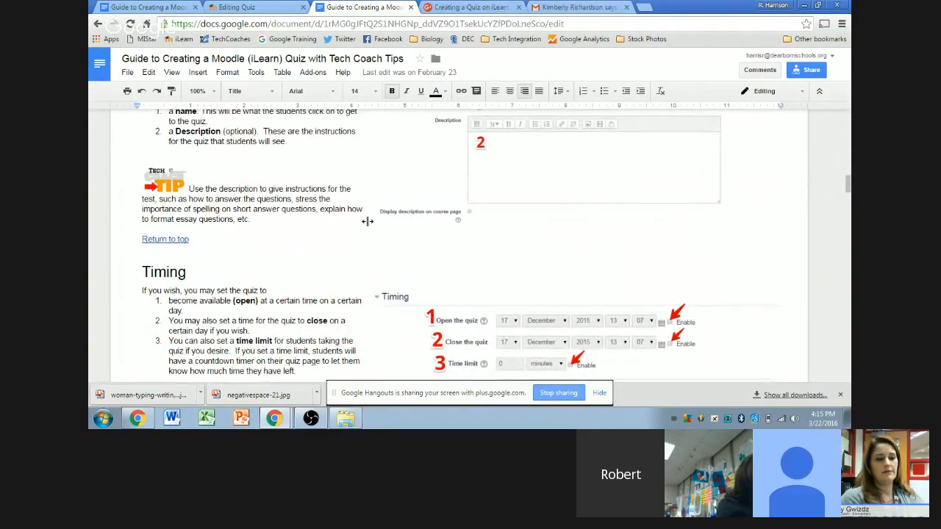
scroll(393, 265, up, 15)
scroll(397, 267, down, 5)
scroll(396, 266, down, 10)
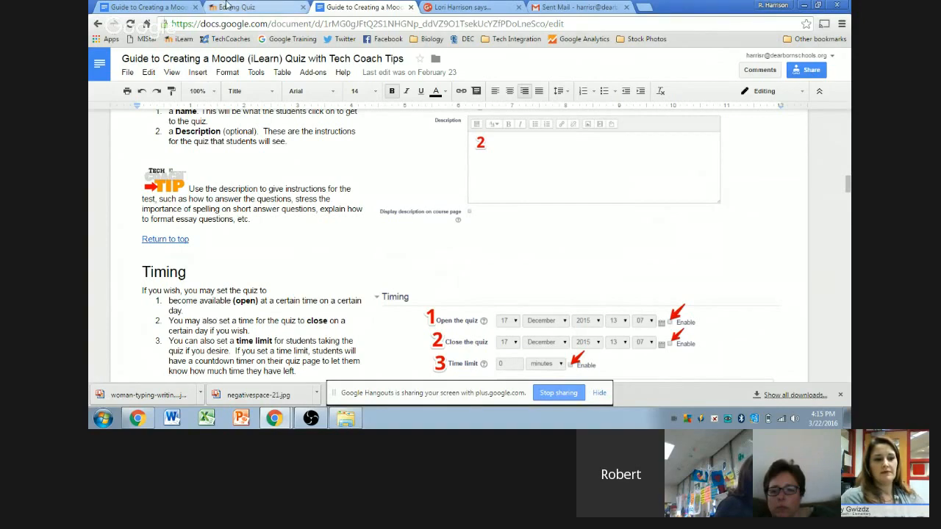
scroll(412, 208, up, 20)
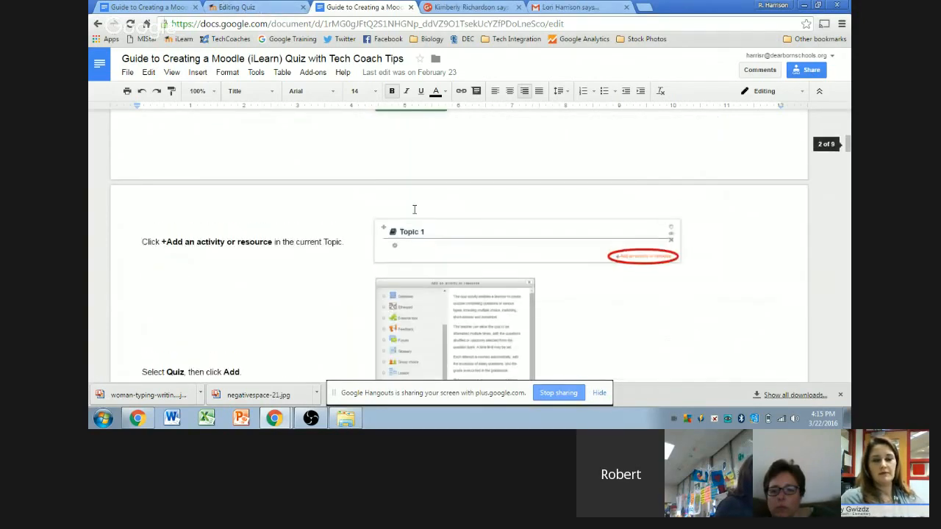
Step: Return via the Tech Coaches blog tab to the iLearn Editing Quiz form
click(98, 24)
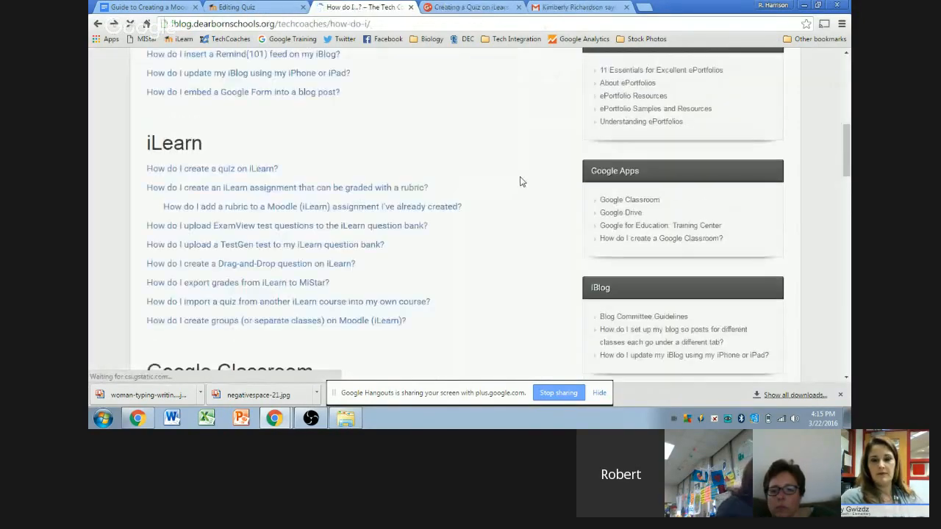
scroll(521, 182, up, 8)
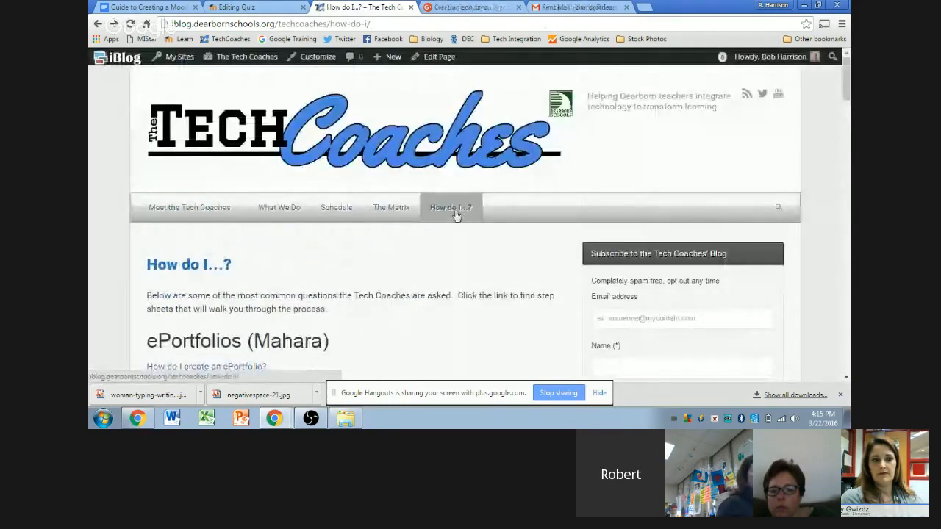
click(233, 7)
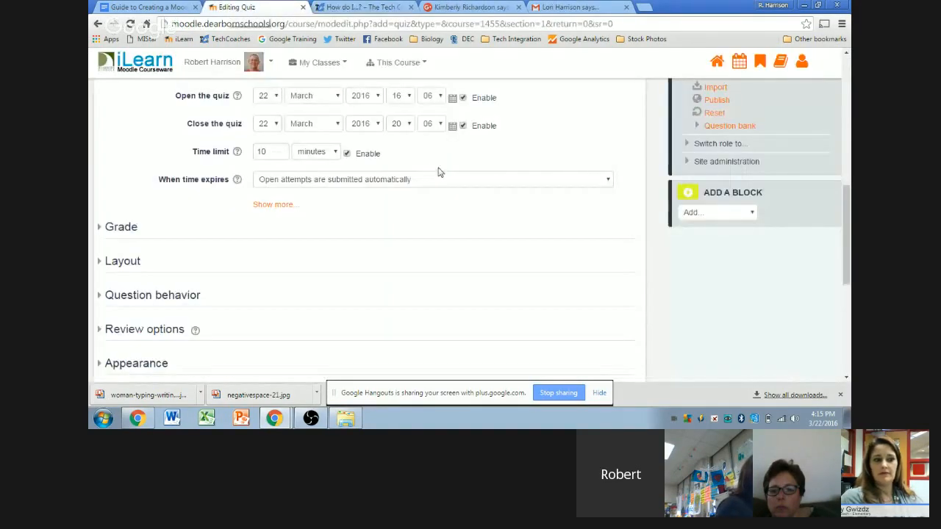
Step: Expand the Grade section and keep Grade category as Not categorized
scroll(656, 184, up, 1)
scroll(124, 193, up, 1)
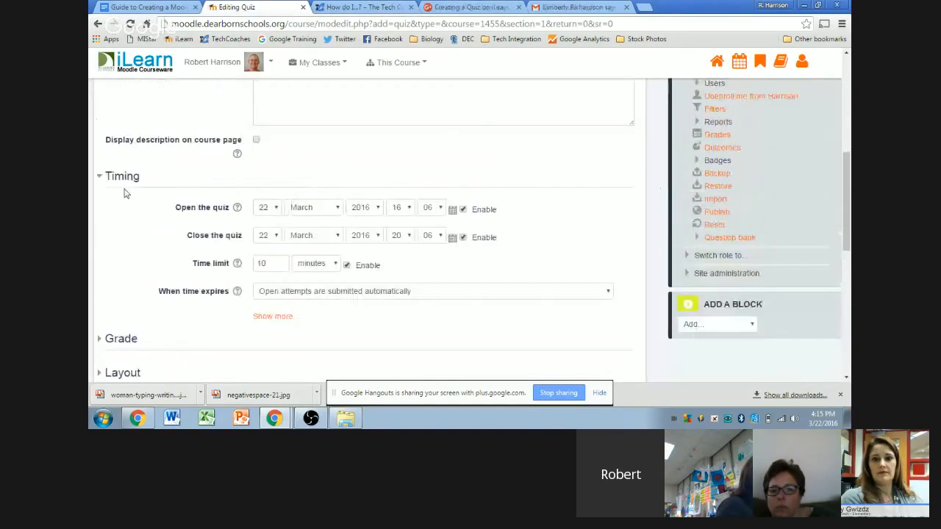
scroll(124, 192, down, 2)
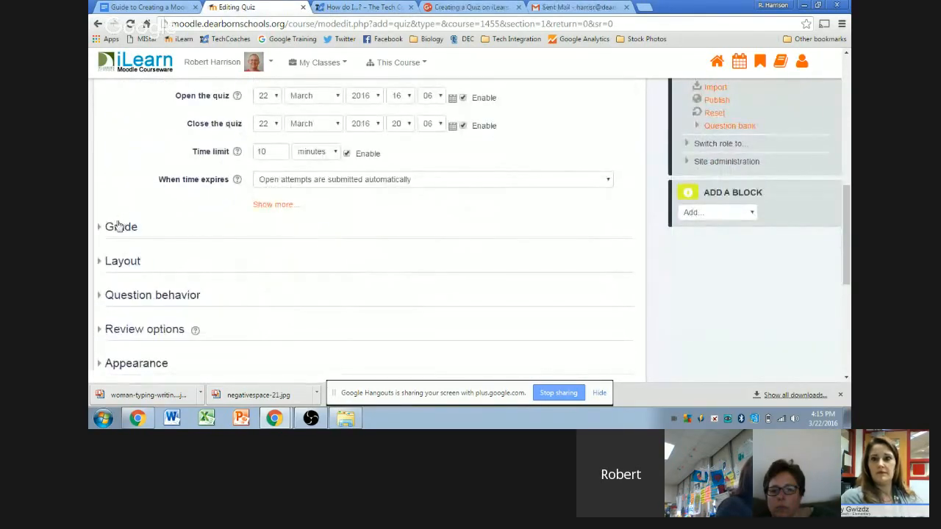
click(113, 228)
scroll(122, 188, down, 1)
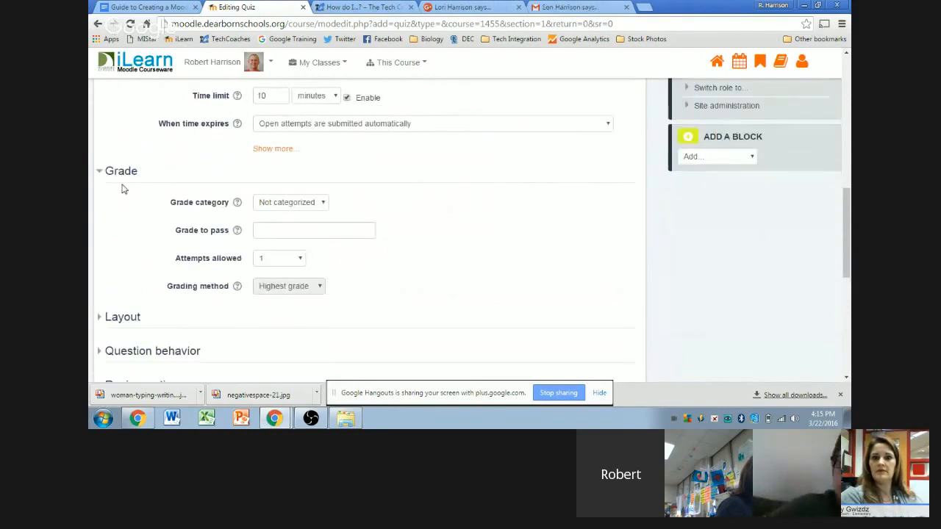
scroll(122, 187, down, 1)
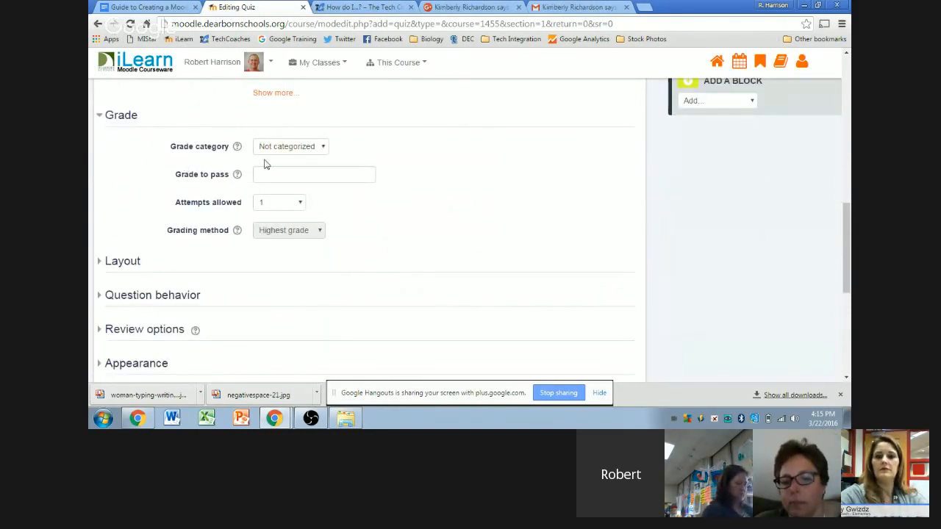
click(290, 147)
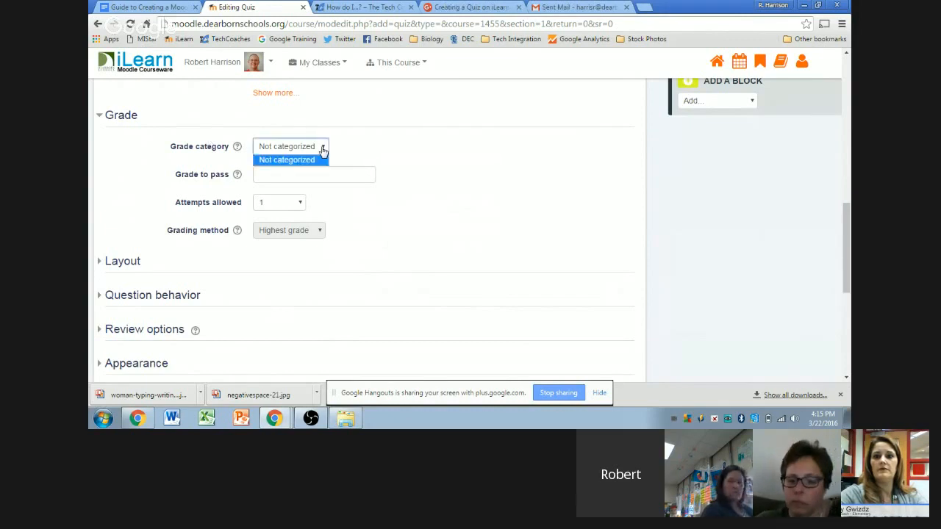
click(287, 162)
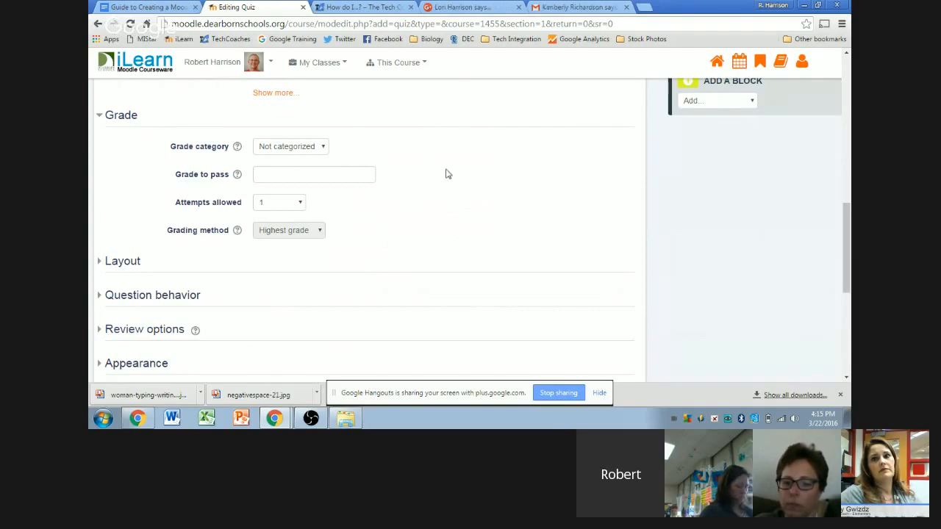
Step: Leave Grade to pass empty and set Attempts allowed to Unlimited
click(249, 173)
click(543, 183)
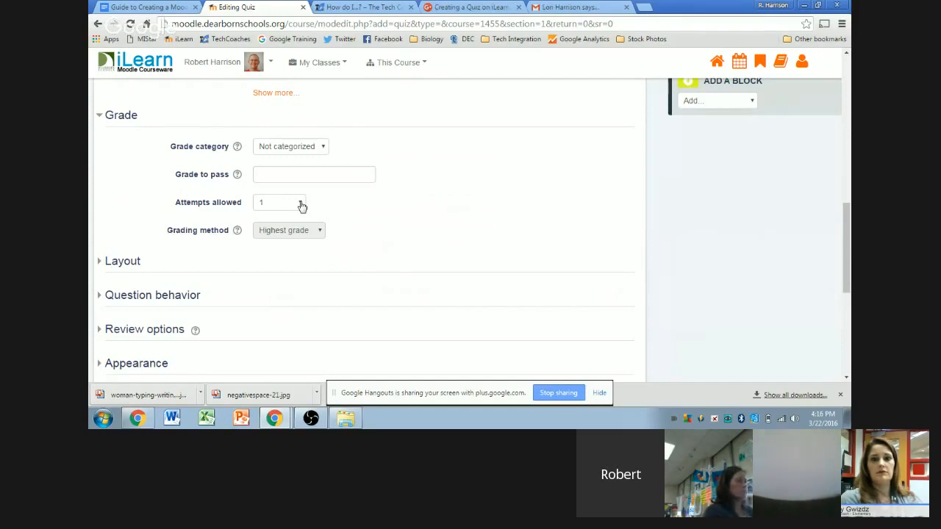
click(301, 205)
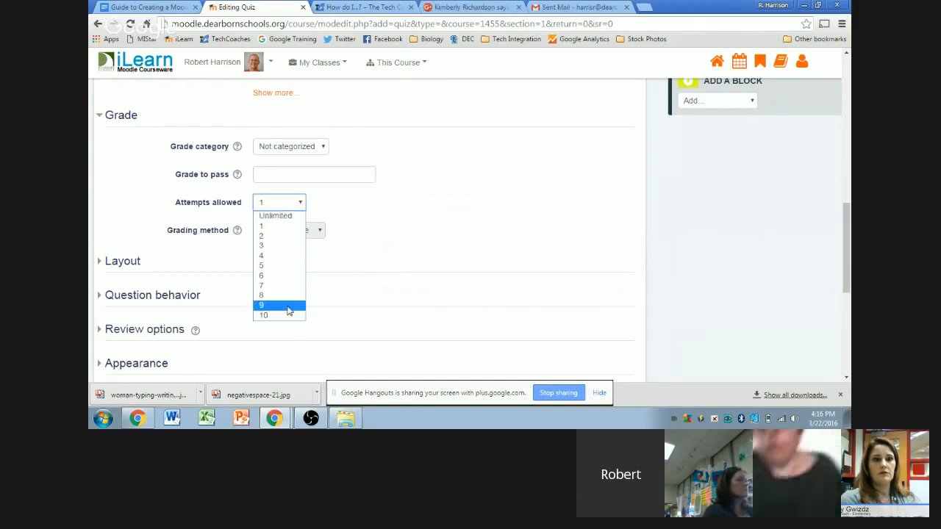
click(276, 216)
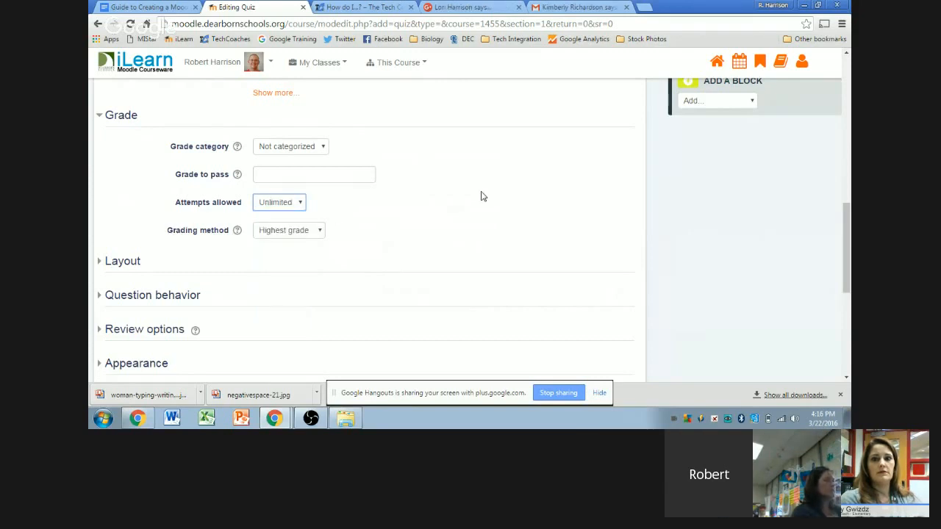
scroll(445, 232, up, 4)
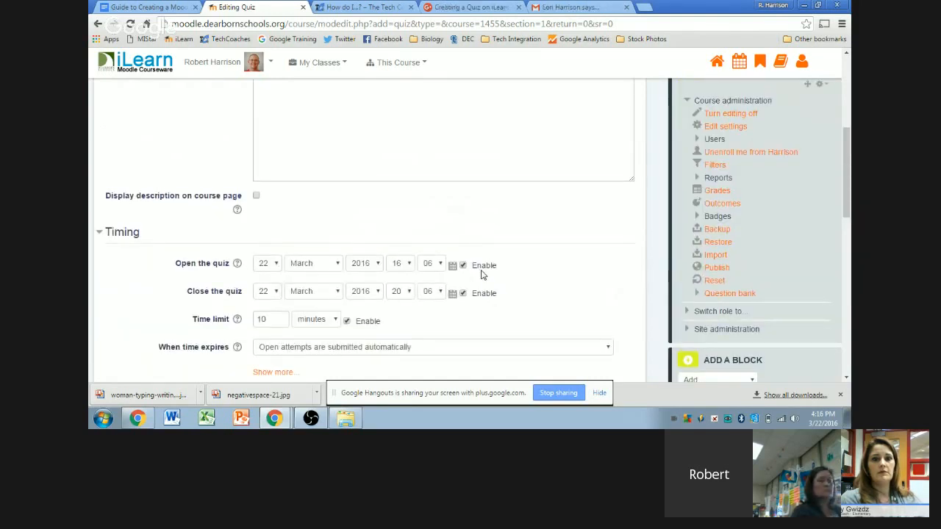
Step: Deselect the Attempts allowed dropdown and collapse the Grade section
scroll(482, 274, down, 5)
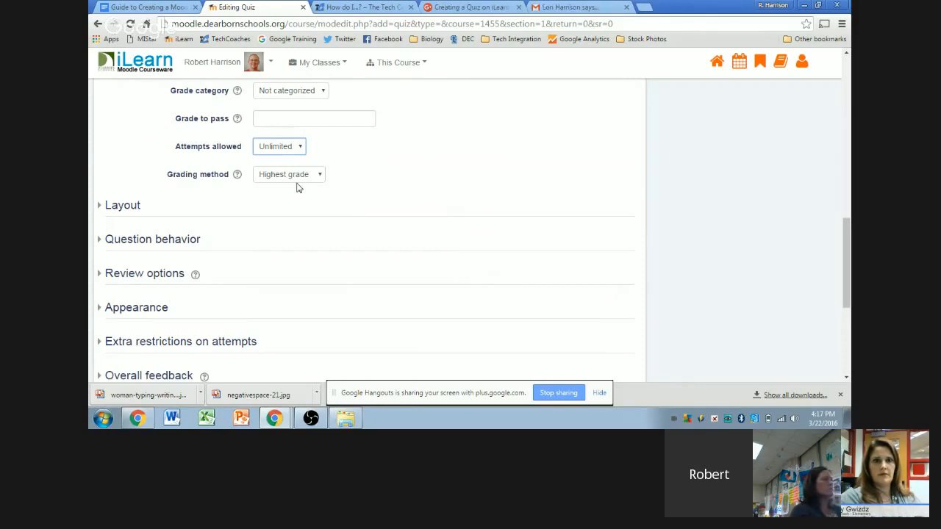
click(409, 177)
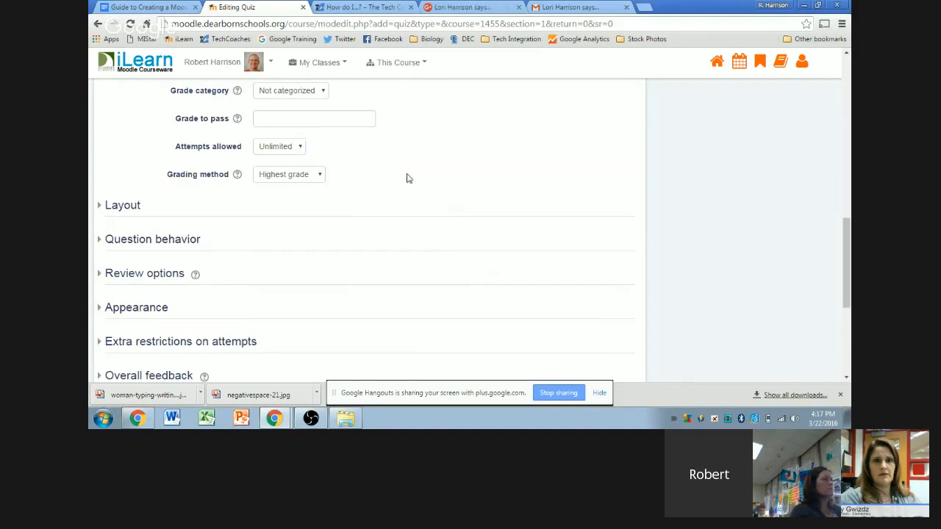
scroll(428, 189, up, 1)
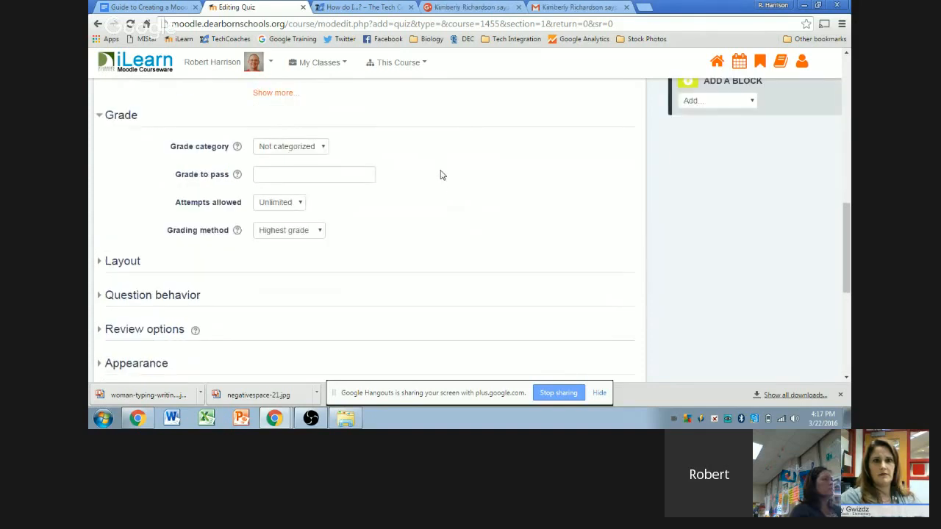
click(120, 119)
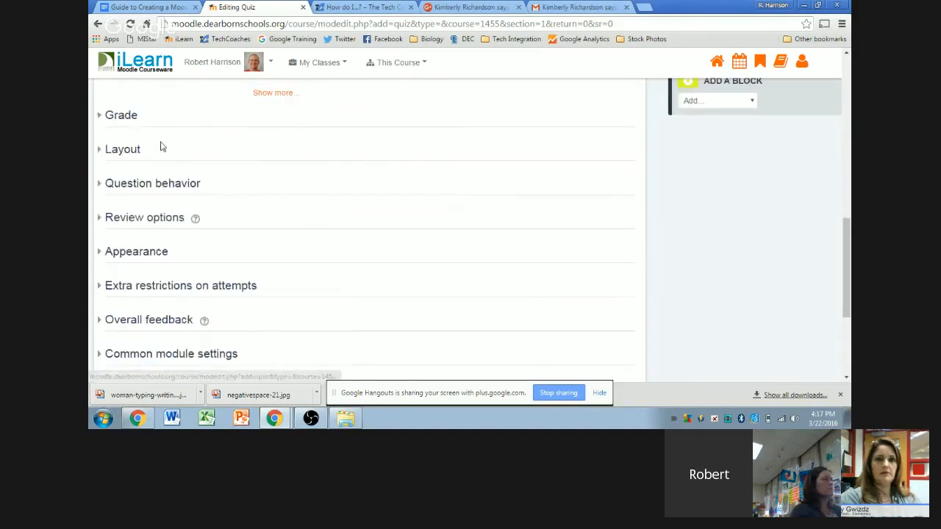
Step: Expand Layout and set New page to 'Every 2 questions'
click(119, 154)
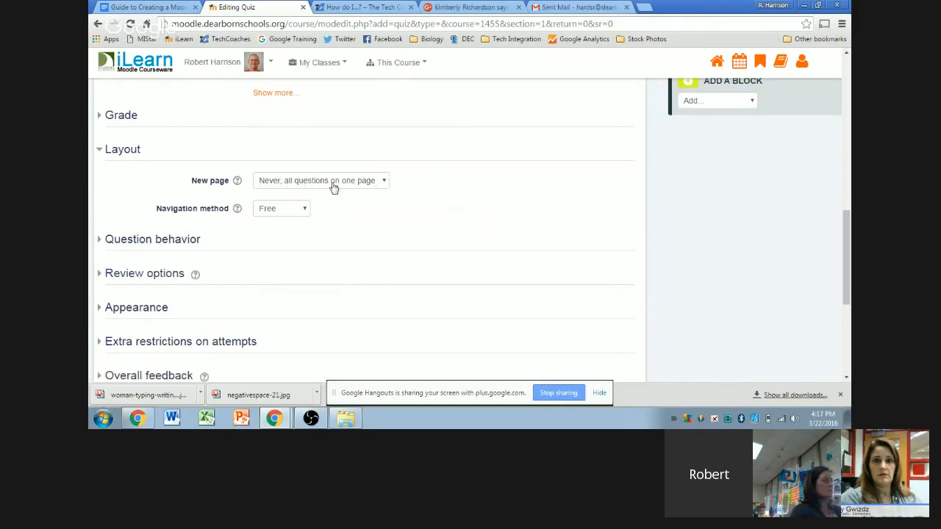
click(383, 181)
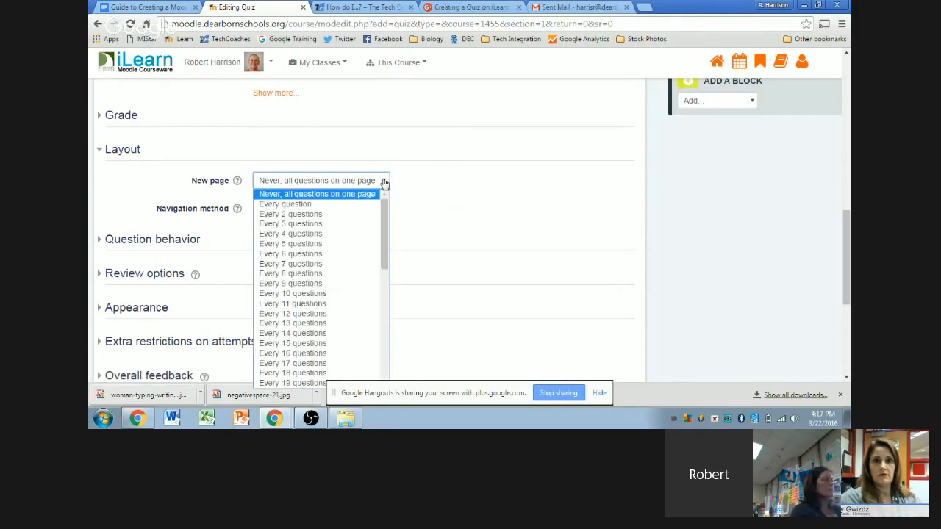
click(353, 194)
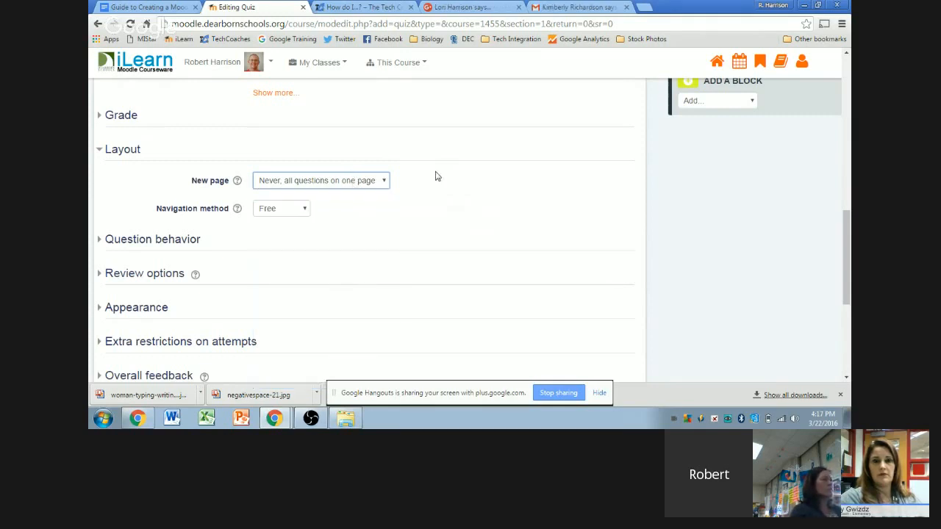
click(431, 174)
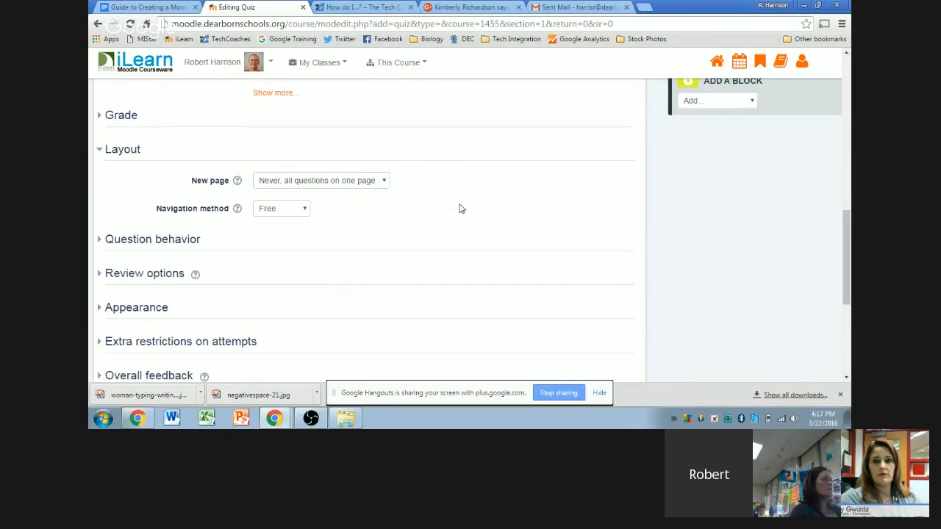
click(387, 182)
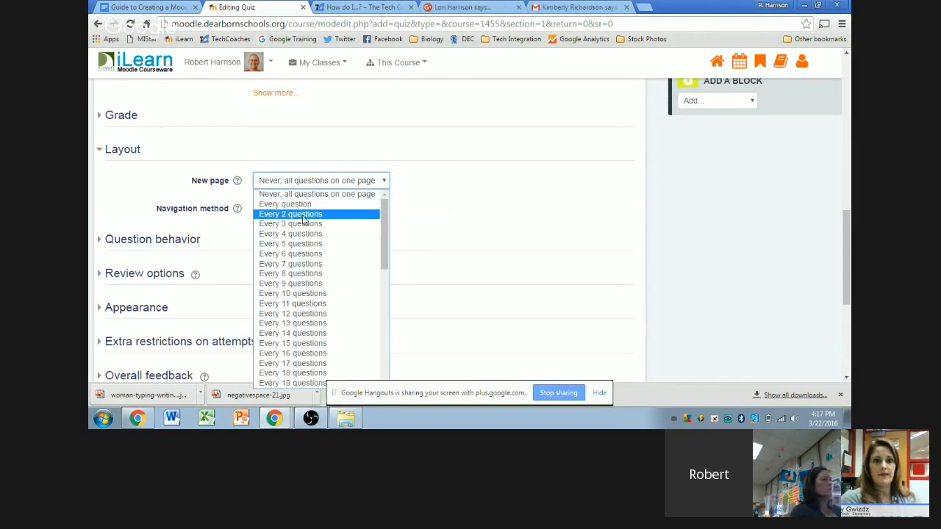
click(304, 214)
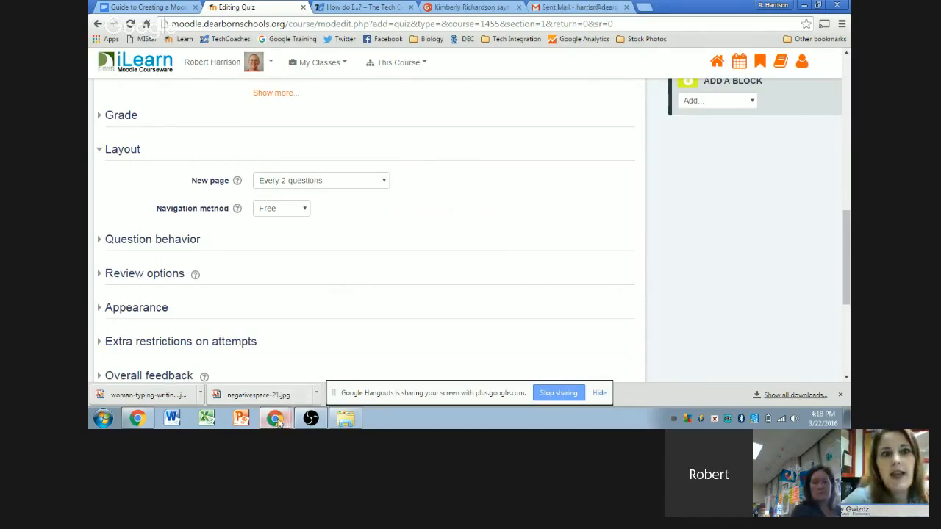
Step: Present the Hangouts screen share to everyone, then minimize Hangouts to show the quiz page
click(286, 392)
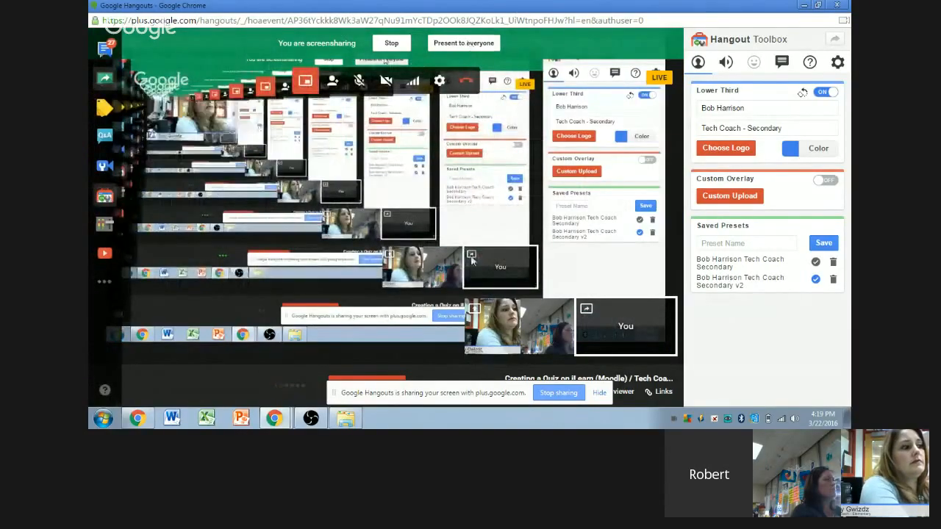
click(463, 43)
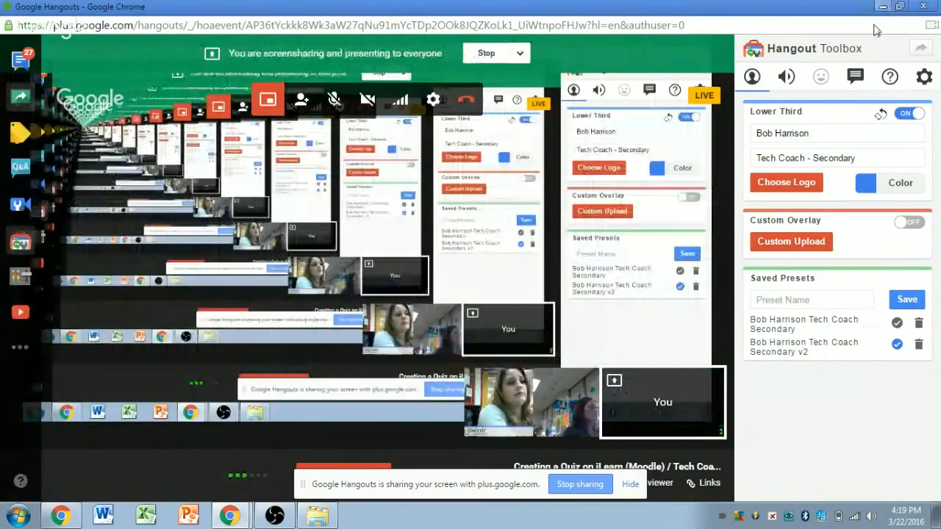
click(882, 6)
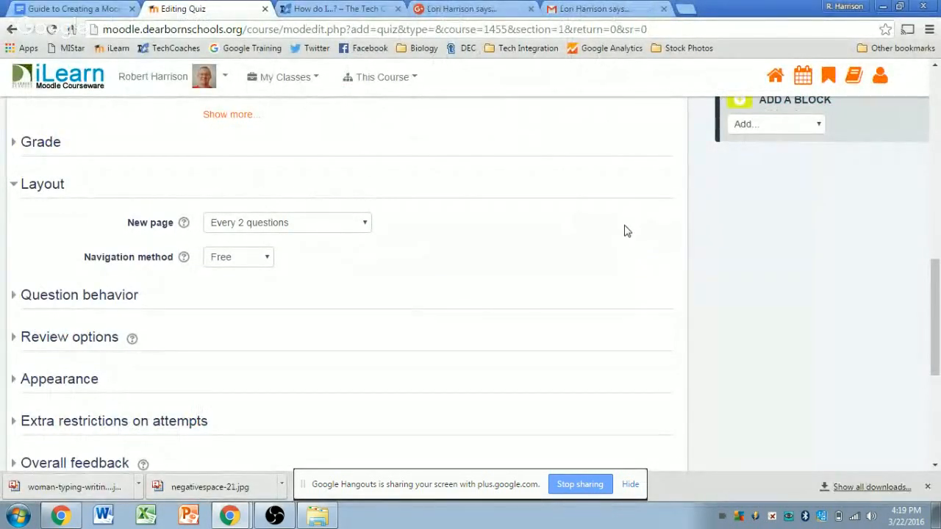
scroll(624, 231, down, 1)
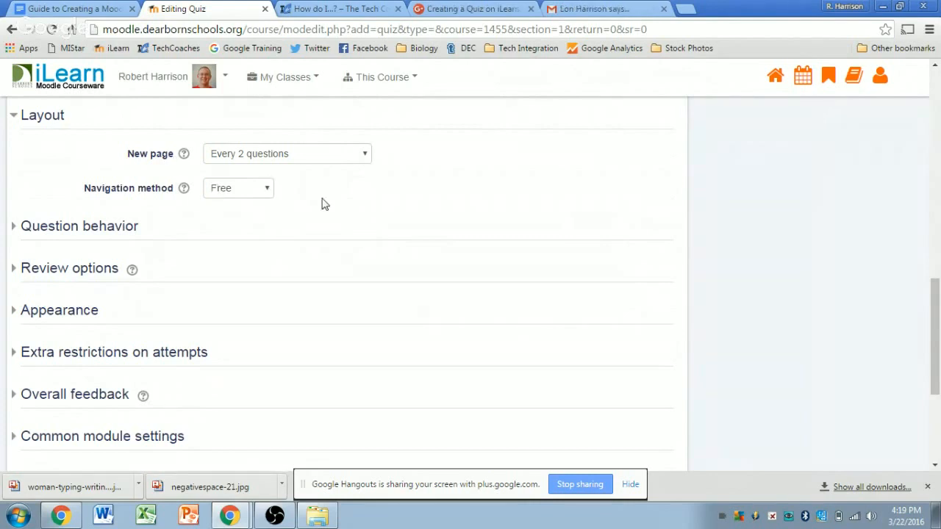
click(263, 189)
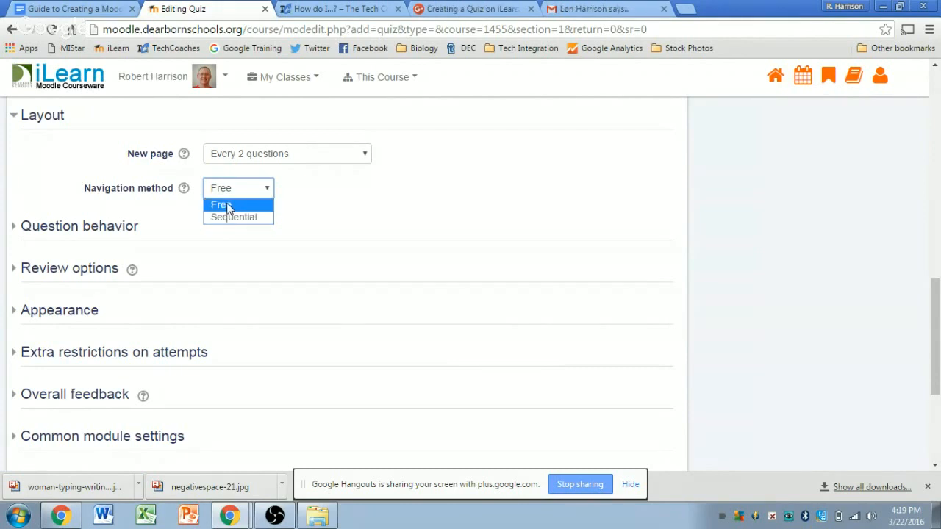
click(224, 205)
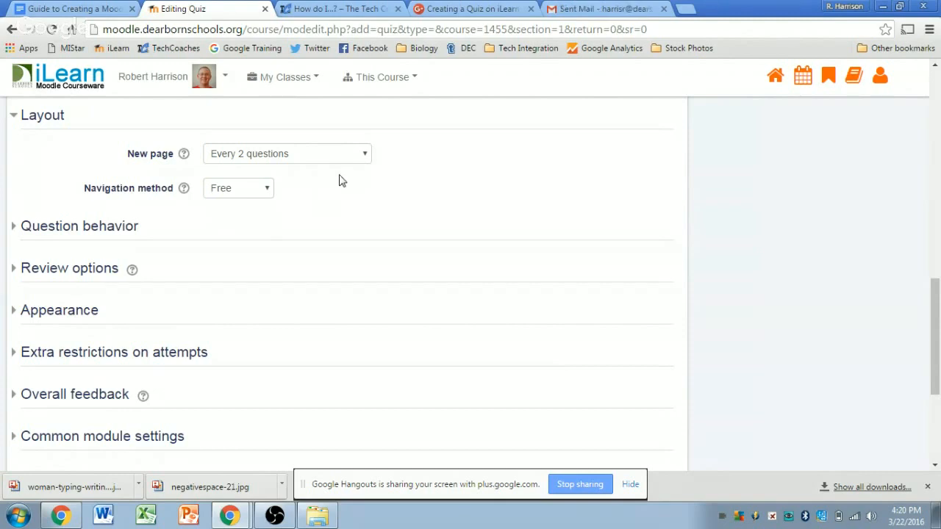
Step: Expand Question behaviour, keep Shuffle within questions at Yes, and open How questions behave
click(55, 226)
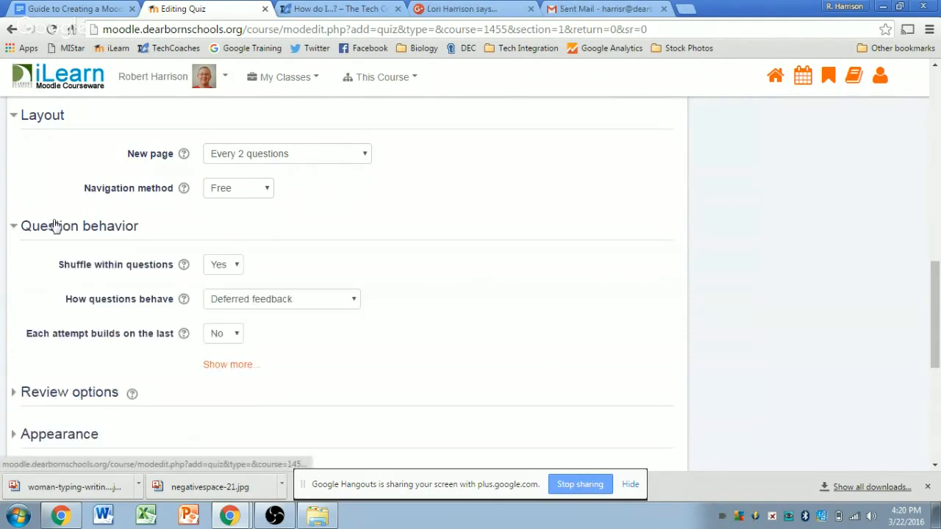
scroll(483, 174, down, 1)
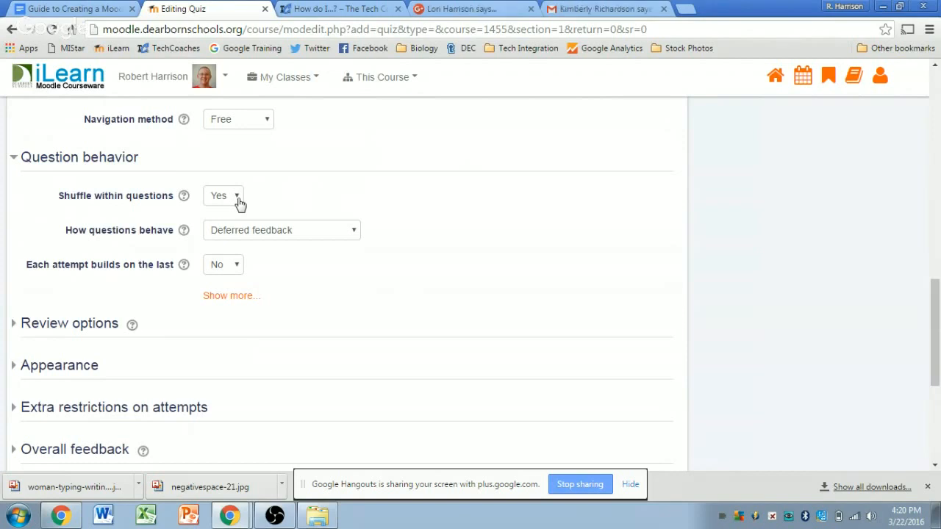
click(237, 200)
click(237, 201)
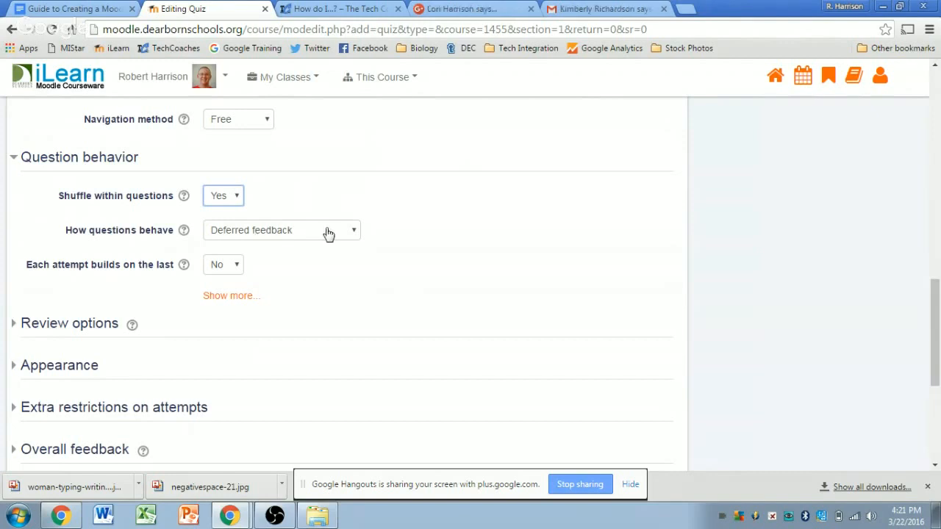
click(327, 232)
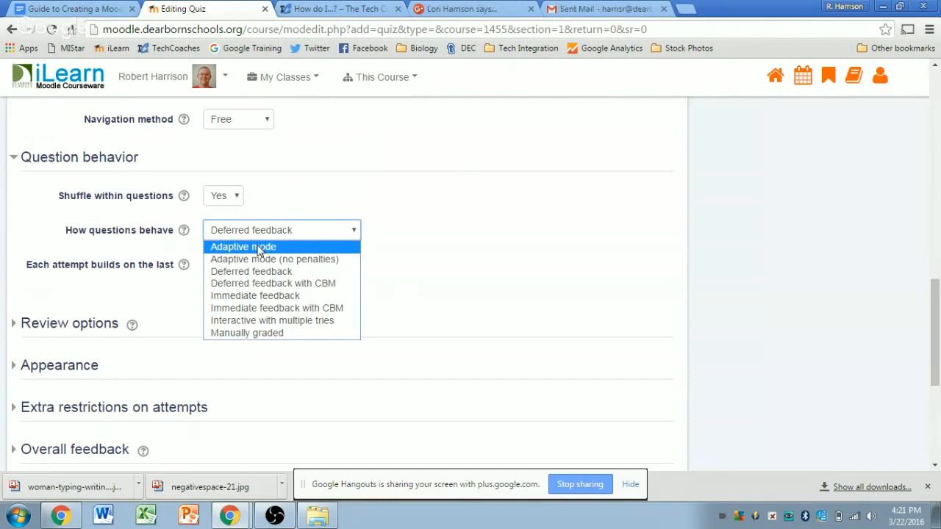
Step: Pick Adaptive mode in the How questions behave dropdown
click(259, 248)
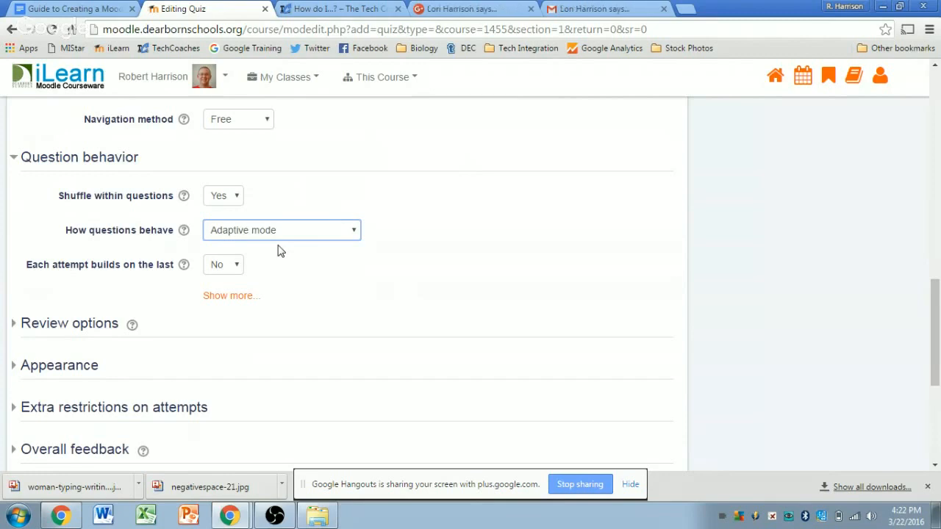
Step: Change How questions behave to Immediate feedback and reopen the behaviour list
click(280, 235)
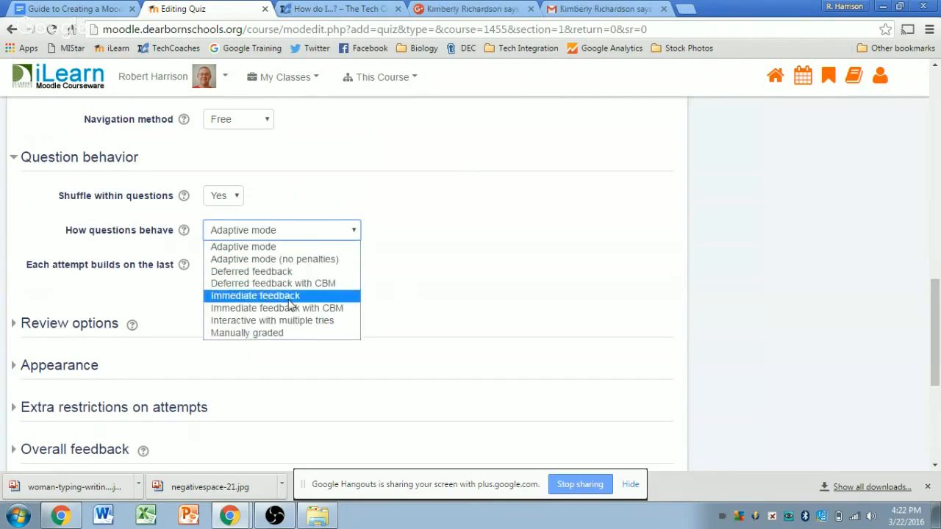
click(255, 295)
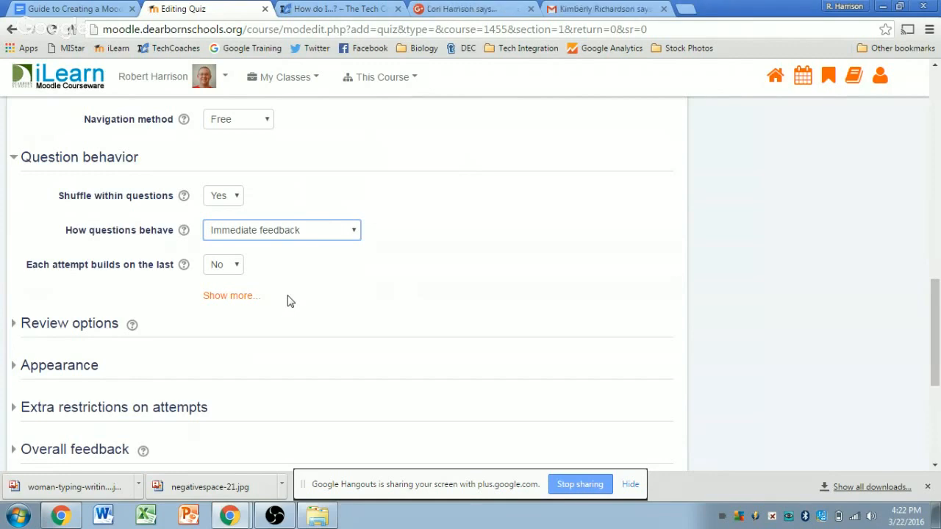
click(294, 229)
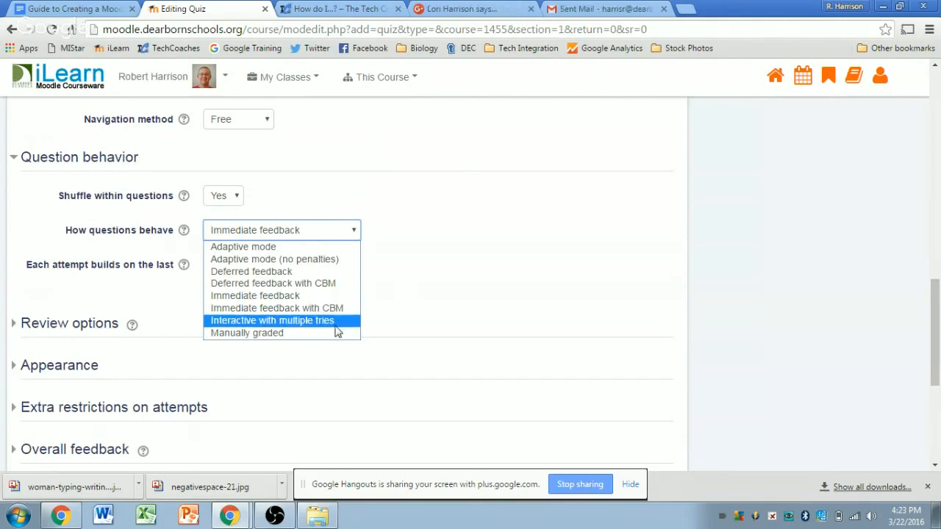
Step: Choose Adaptive mode in the How questions behave dropdown
click(250, 248)
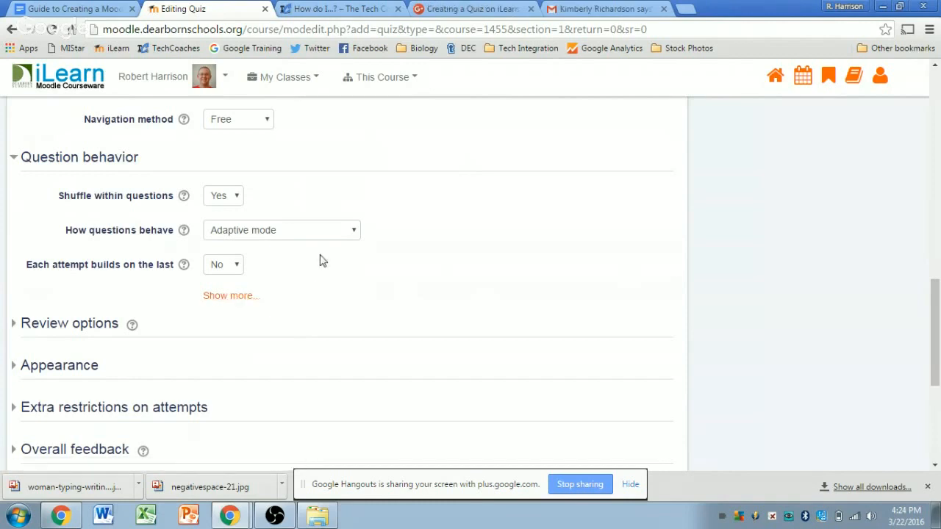
scroll(323, 264, down, 2)
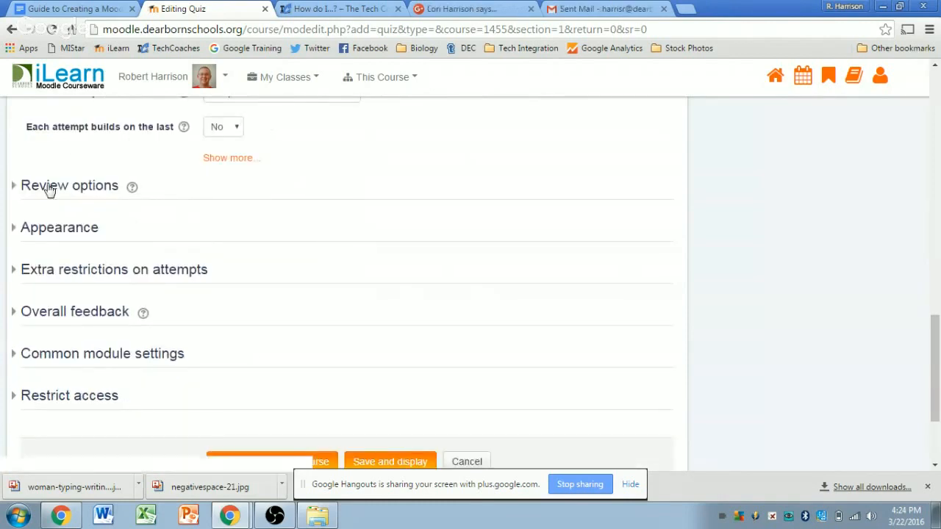
Step: Expand the Review options section and look over its during, after and closed settings
click(47, 185)
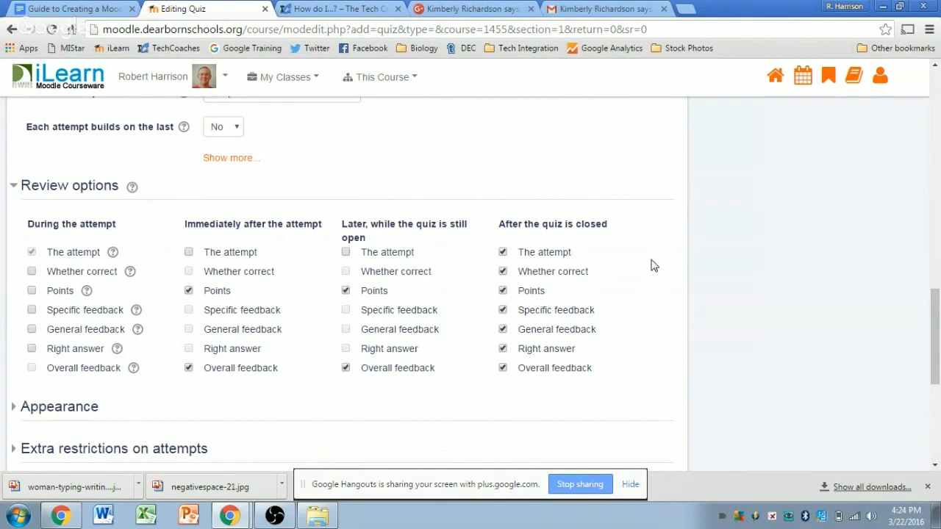
scroll(621, 269, down, 1)
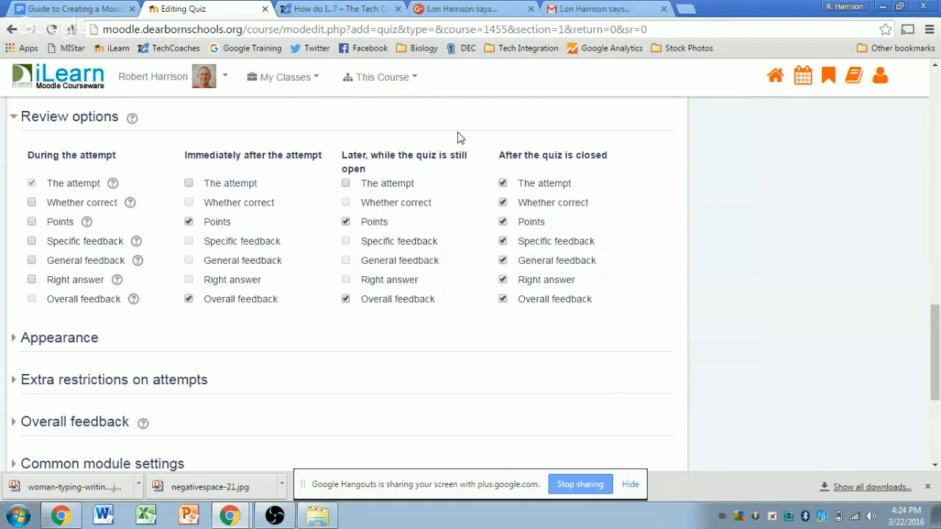
scroll(458, 183, up, 1)
scroll(461, 183, up, 6)
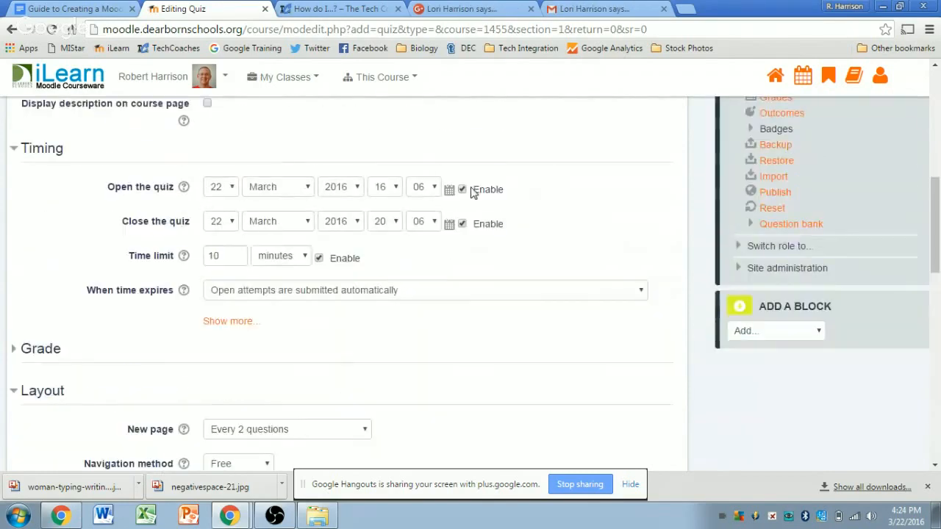
scroll(488, 236, down, 5)
scroll(485, 237, down, 2)
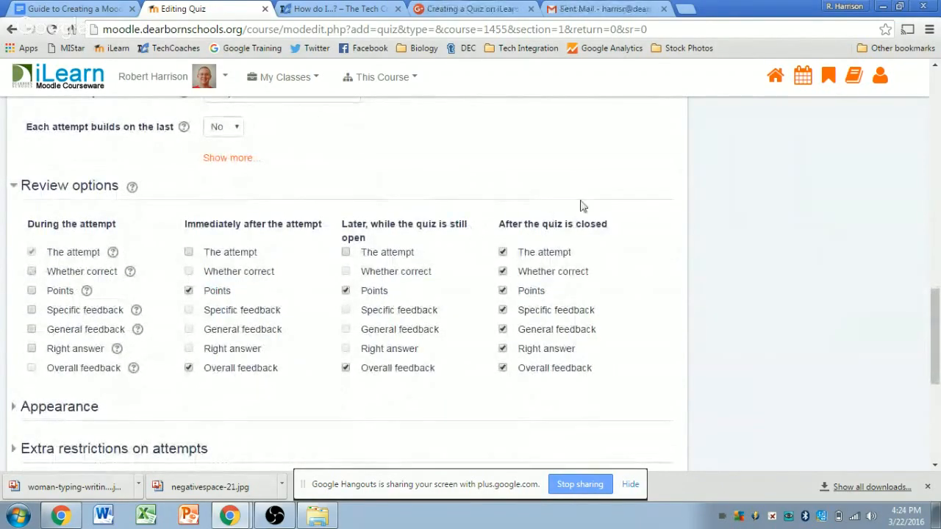
scroll(600, 271, up, 3)
scroll(600, 272, down, 2)
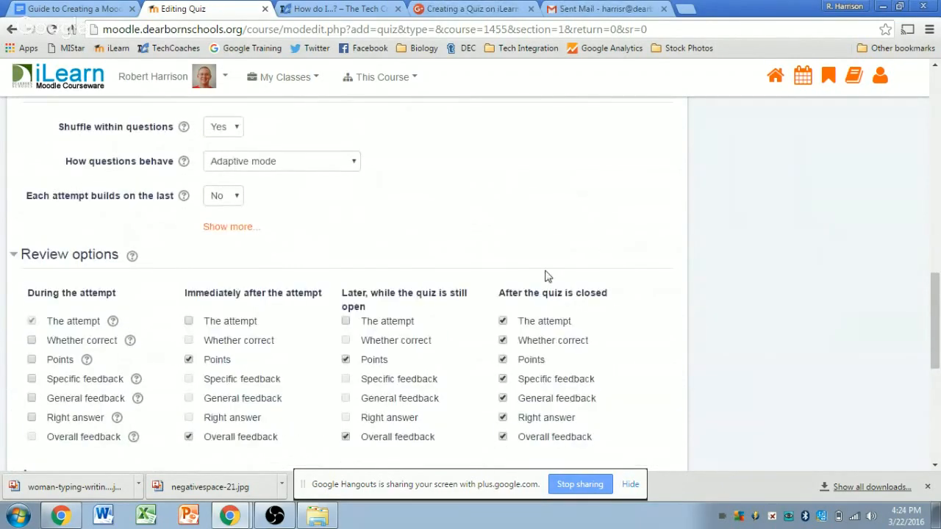
scroll(584, 396, up, 10)
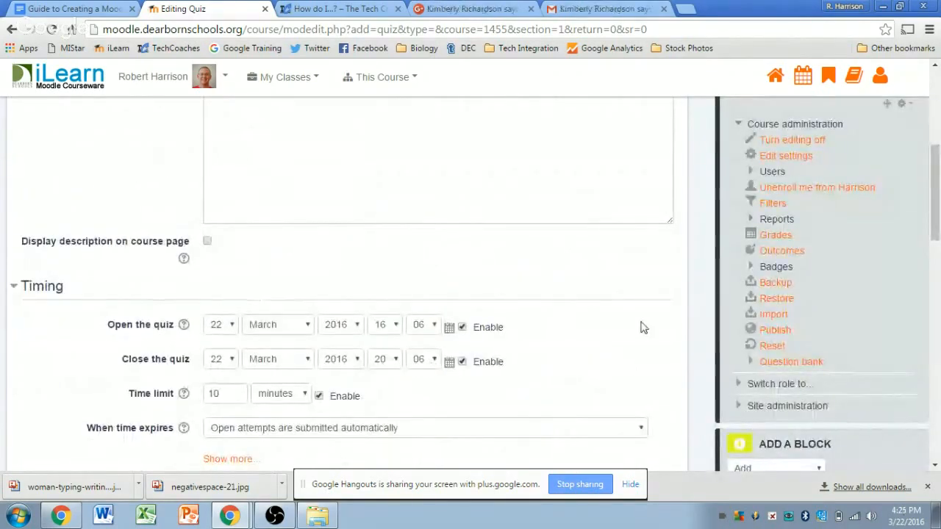
scroll(625, 365, down, 8)
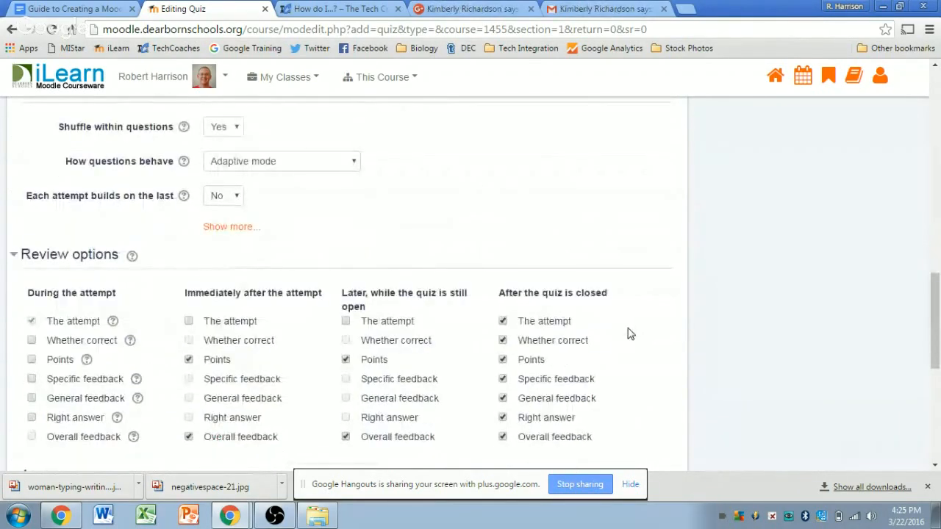
scroll(618, 320, down, 2)
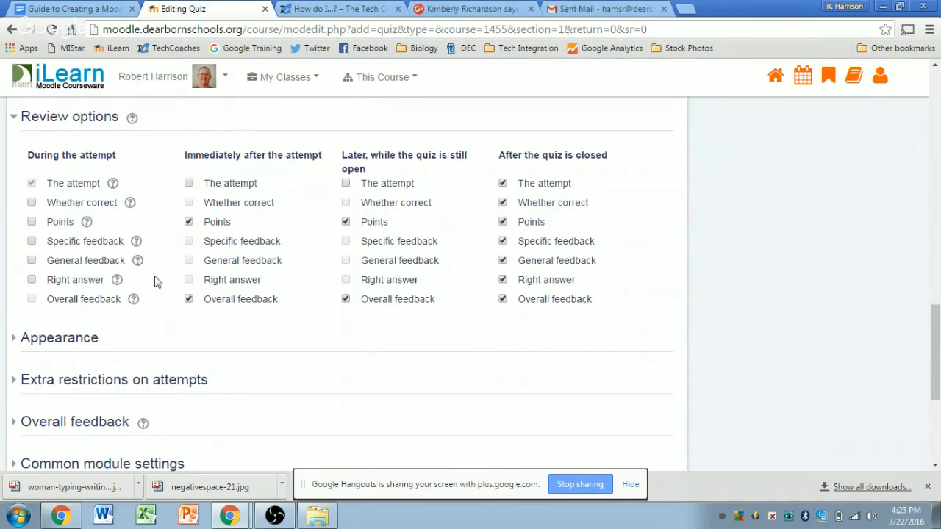
Step: Bring up Google Hangouts, put the shared screen in the main view, then return to the quiz page
mouse_move(229, 515)
click(259, 491)
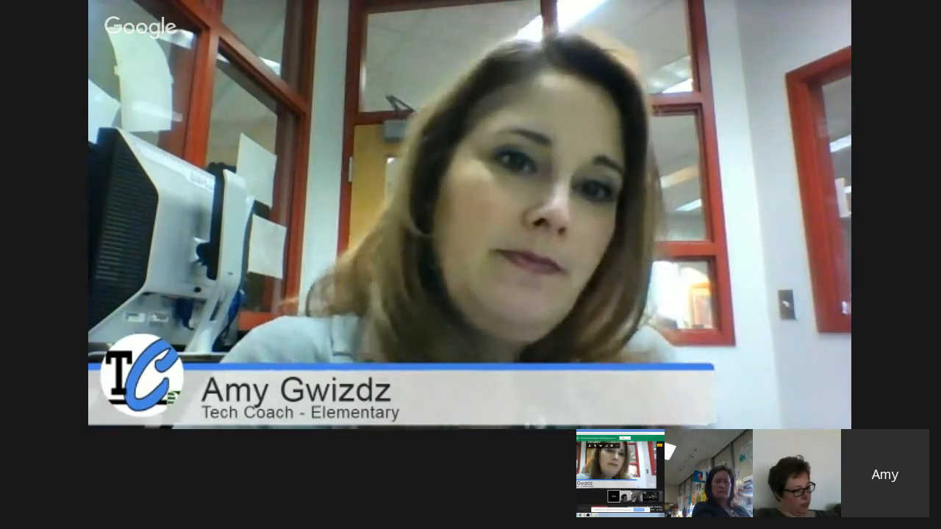
click(643, 402)
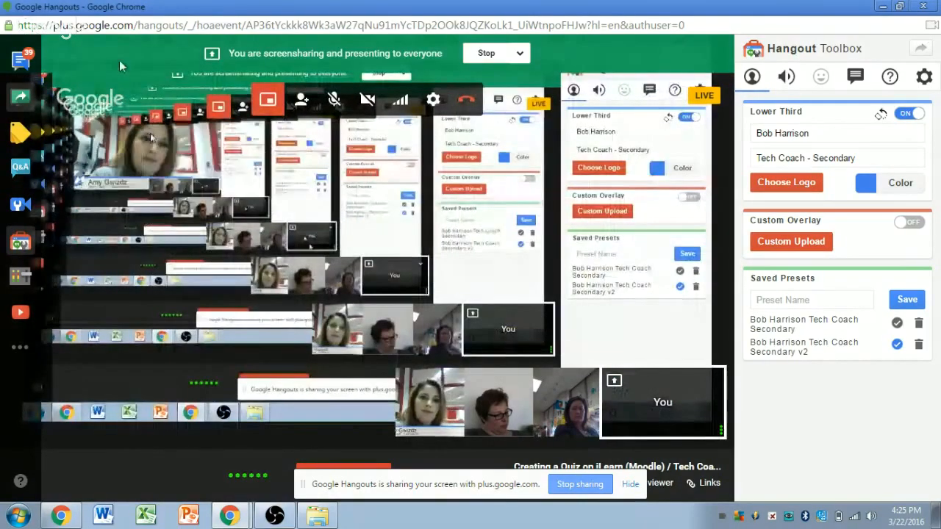
key(alt+Tab)
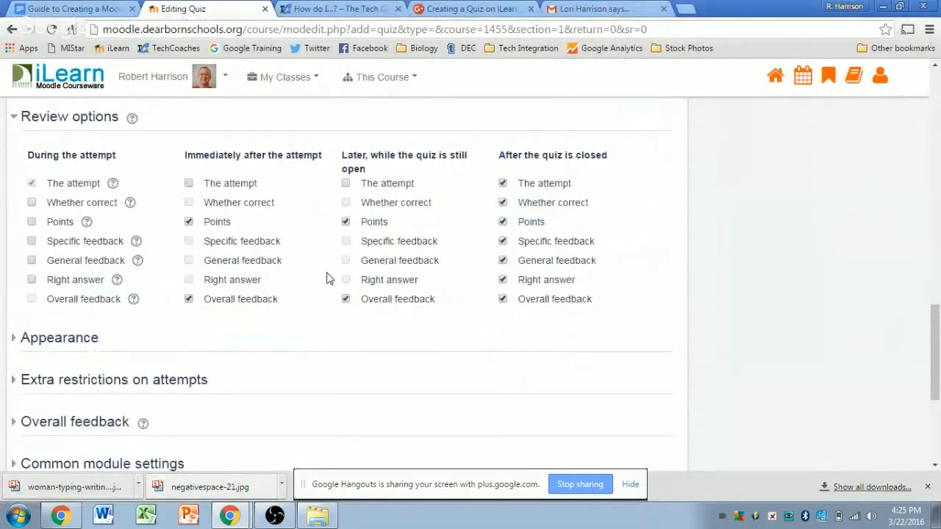
scroll(345, 254, up, 3)
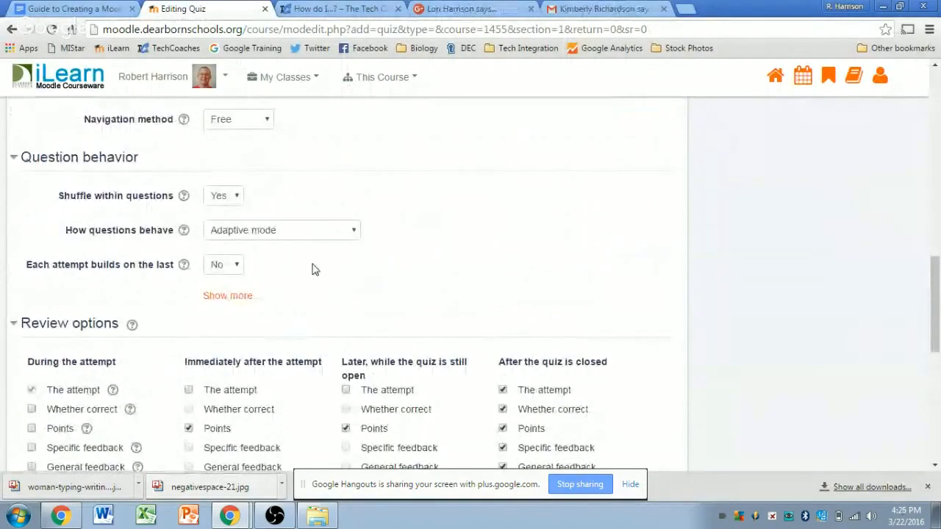
Step: Tick 'Whether correct' under During the attempt in Review options
scroll(305, 283, down, 1)
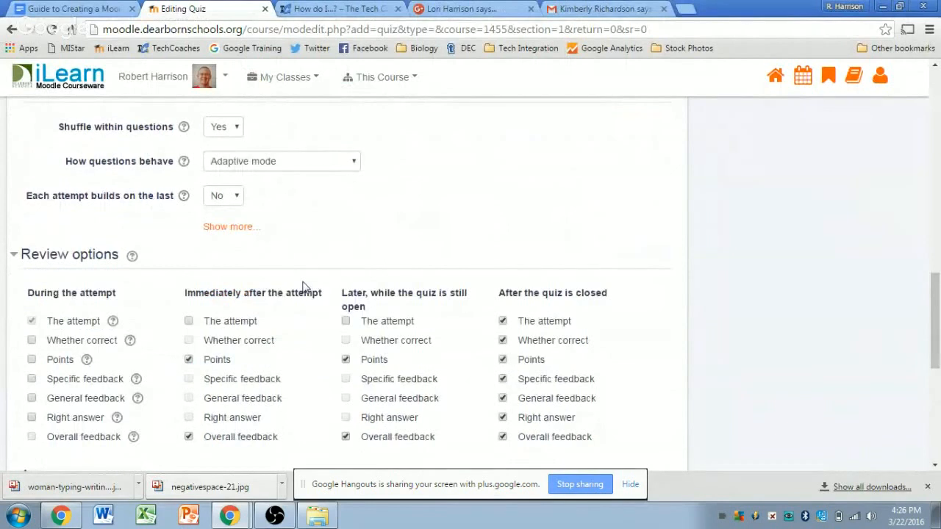
scroll(303, 286, down, 1)
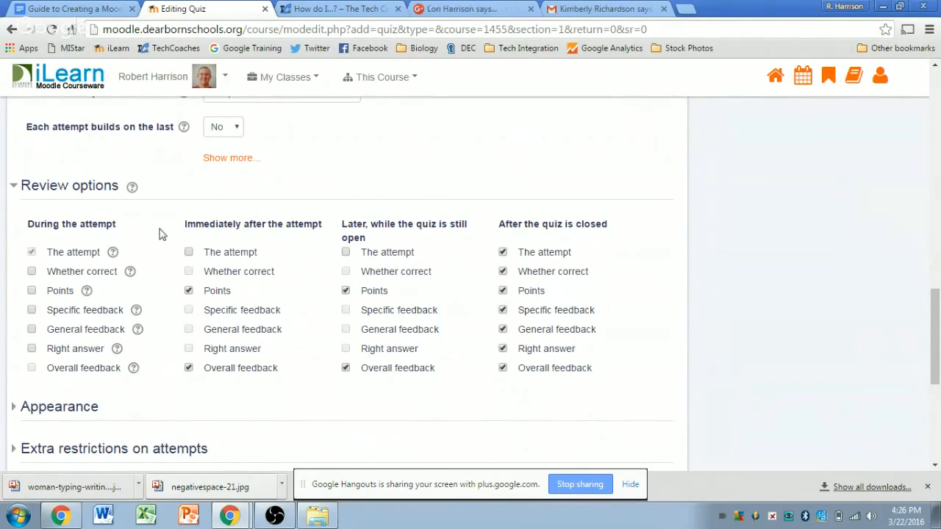
scroll(147, 236, up, 1)
scroll(152, 238, down, 1)
scroll(92, 251, up, 2)
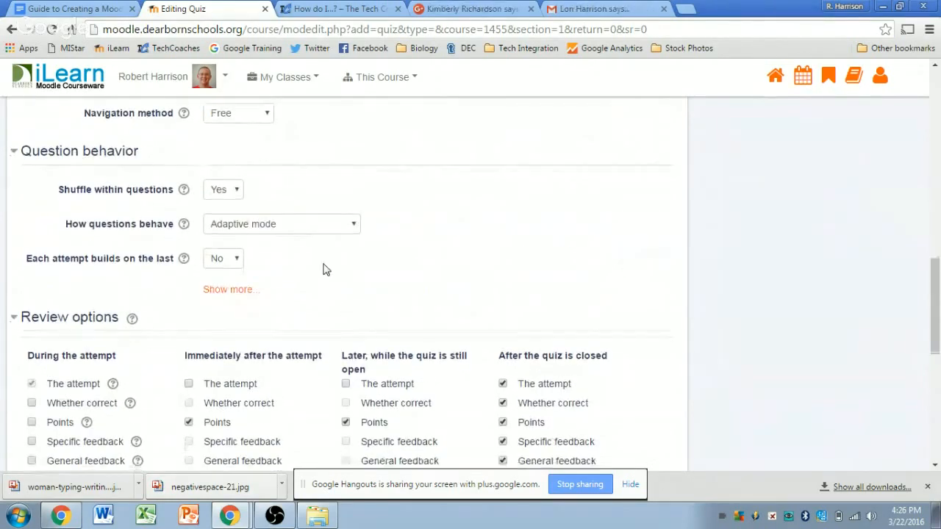
scroll(323, 270, down, 1)
click(33, 342)
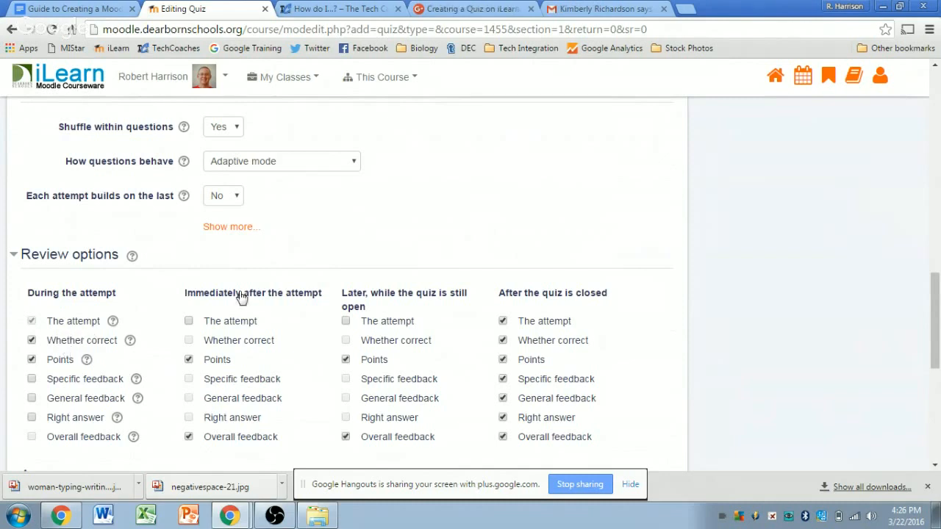
scroll(182, 312, down, 1)
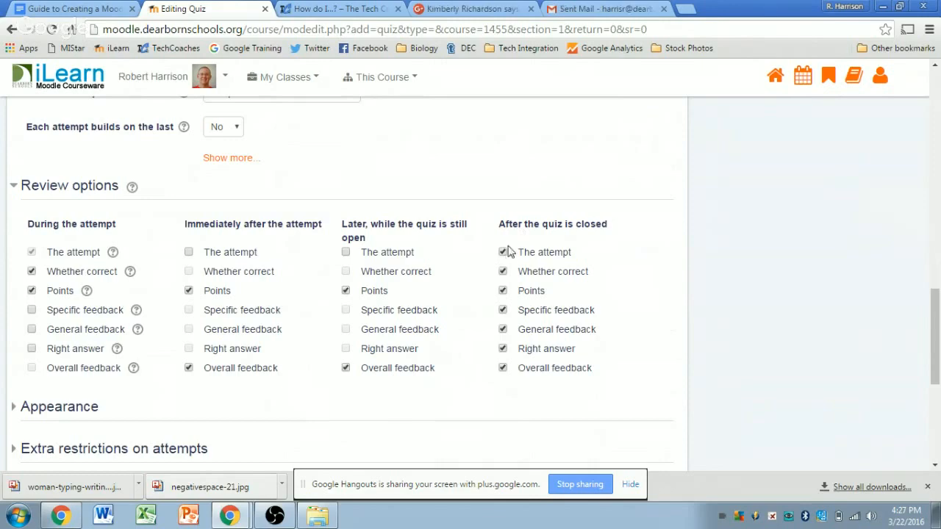
scroll(652, 247, down, 3)
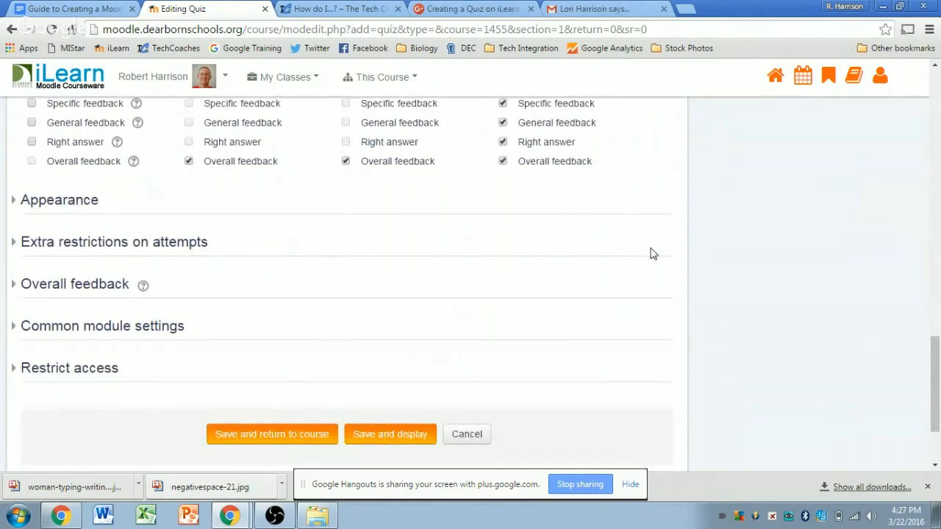
Step: Expand Extra restrictions on attempts and tick Unmask so the password shows as plain text
click(154, 202)
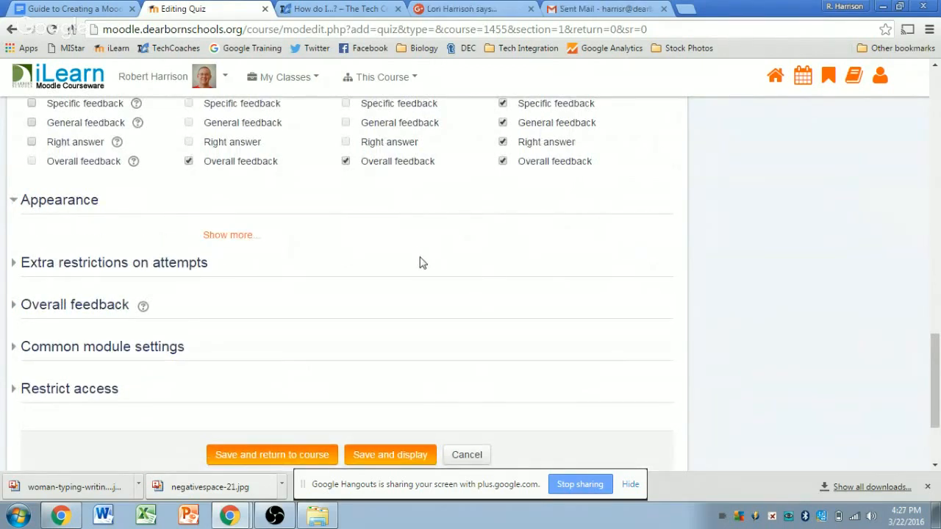
click(29, 204)
click(31, 244)
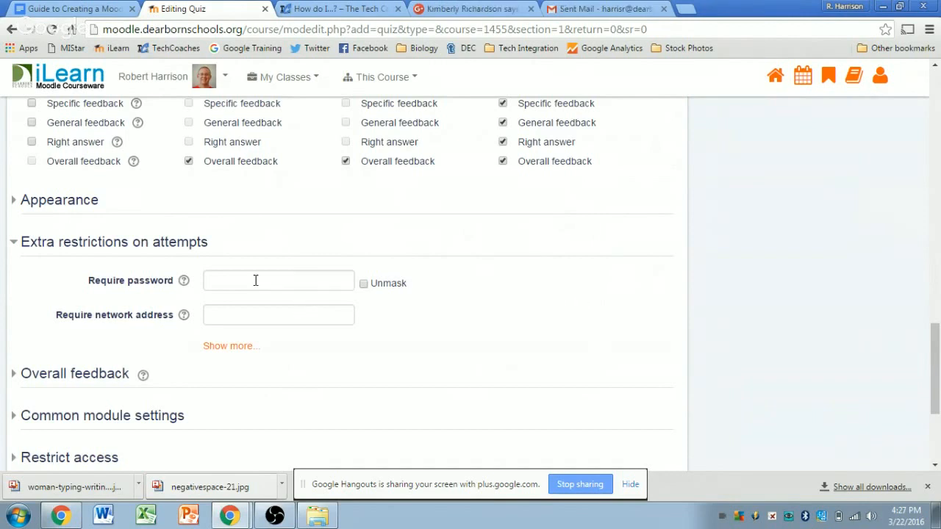
click(364, 285)
Step: Enter the quiz attempt password in the Require password field
click(302, 278)
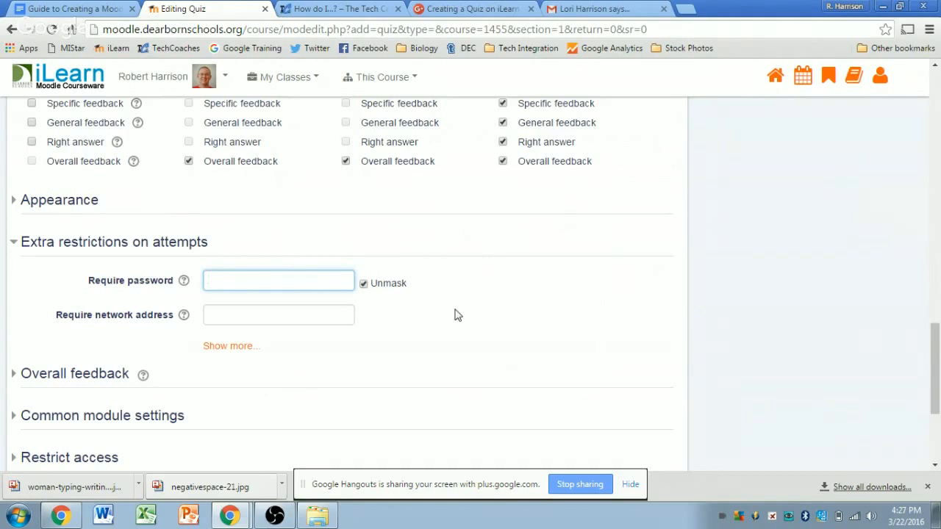
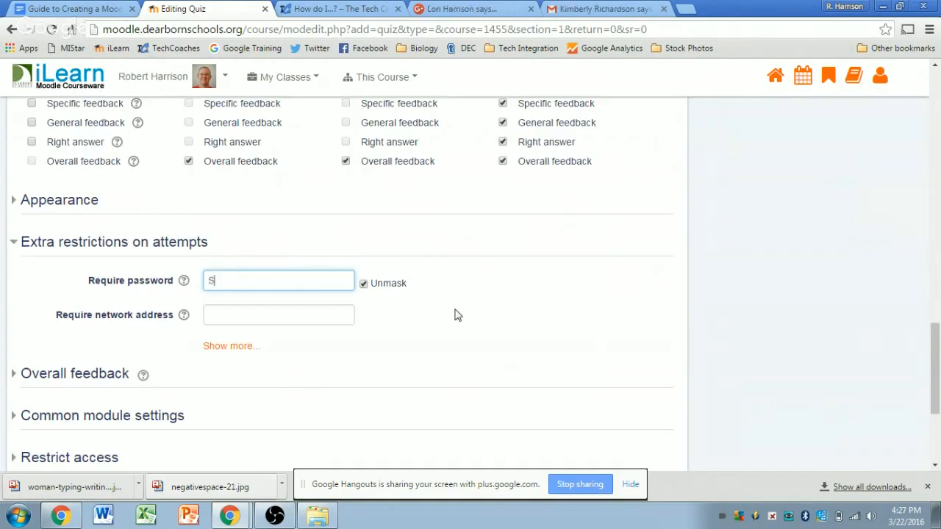
click(456, 314)
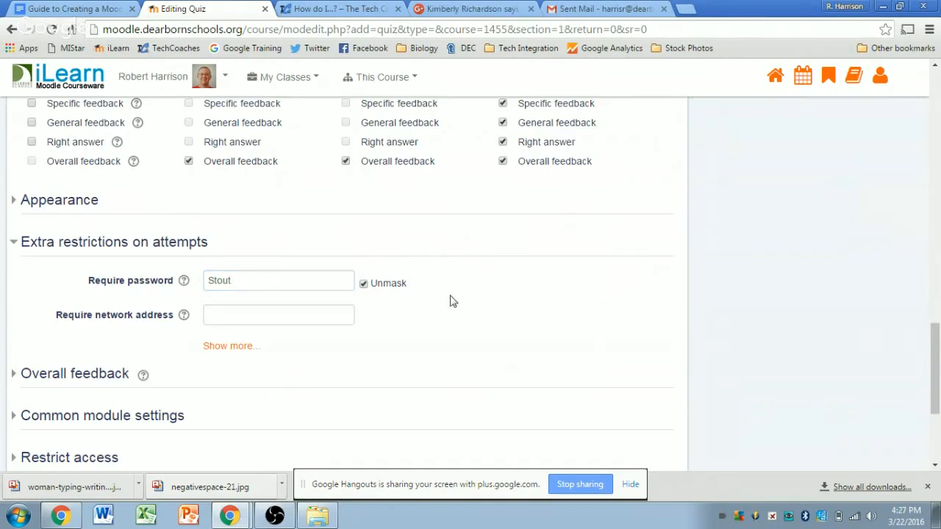
drag(252, 279, 214, 282)
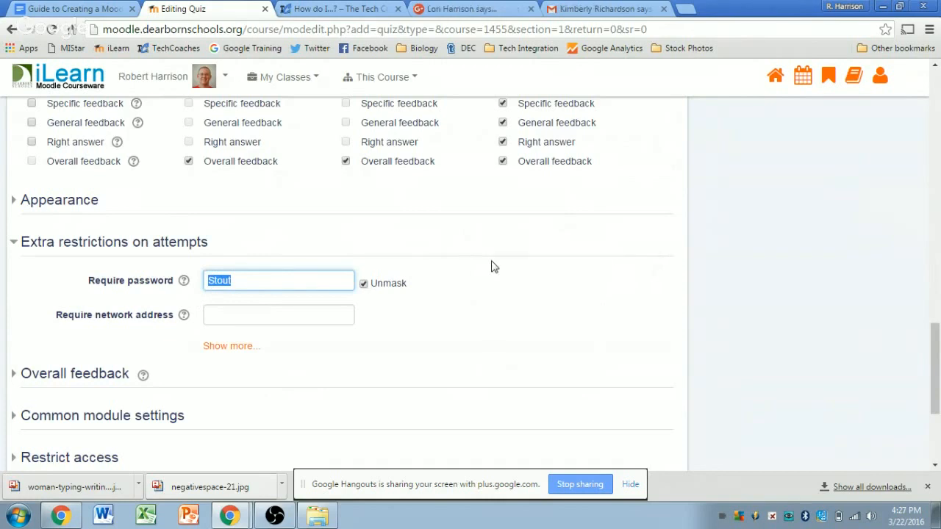
click(211, 281)
click(557, 308)
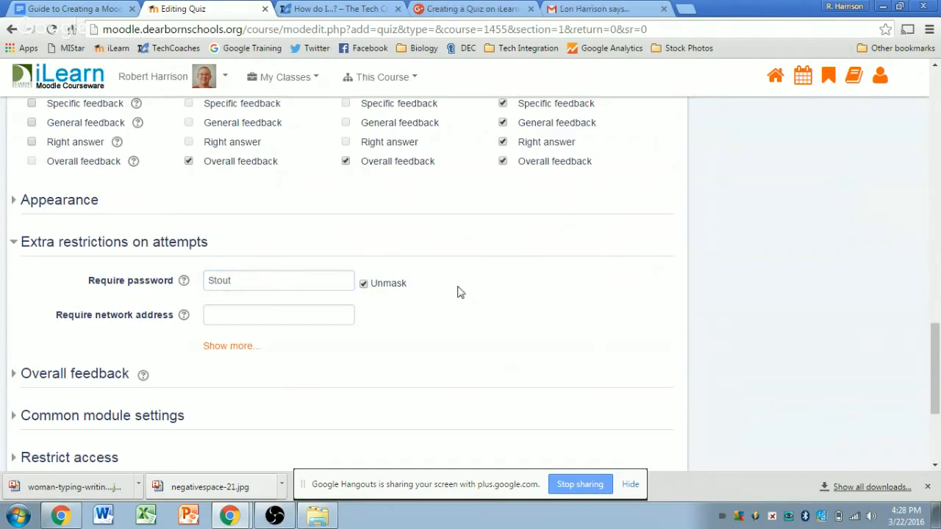
double_click(219, 280)
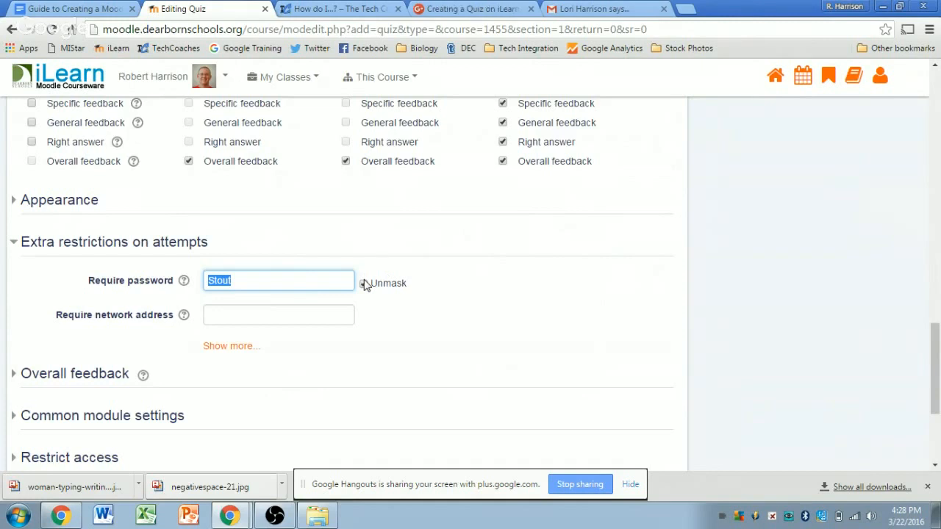
click(426, 268)
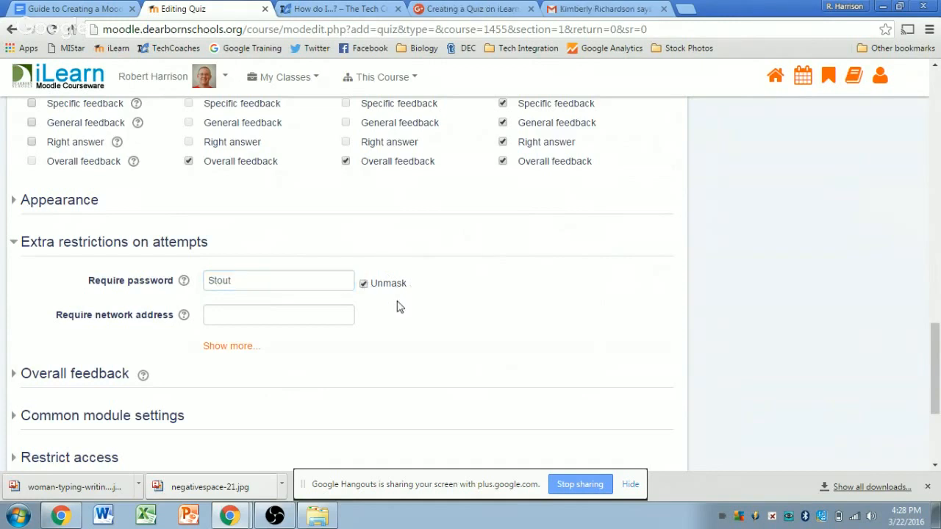
Step: Leave the Require network address field empty
click(238, 315)
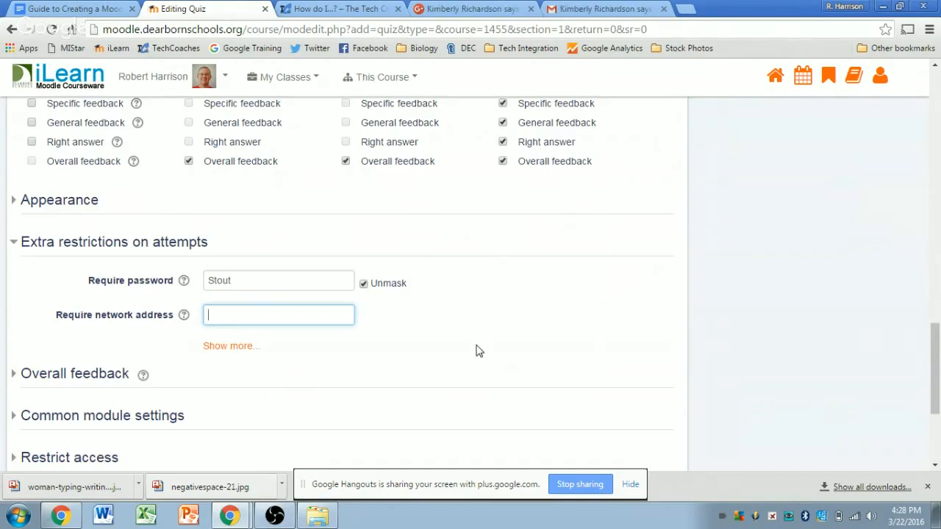
click(496, 315)
scroll(494, 312, down, 3)
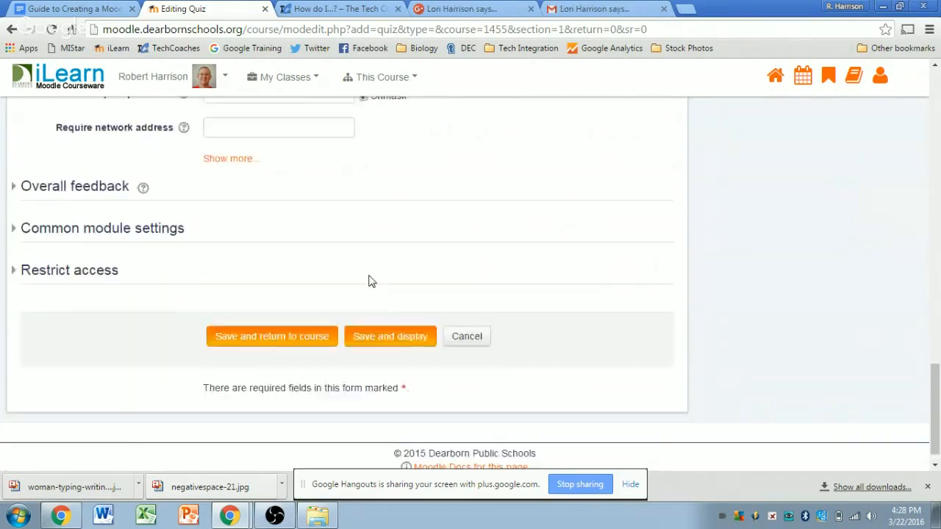
scroll(235, 250, up, 1)
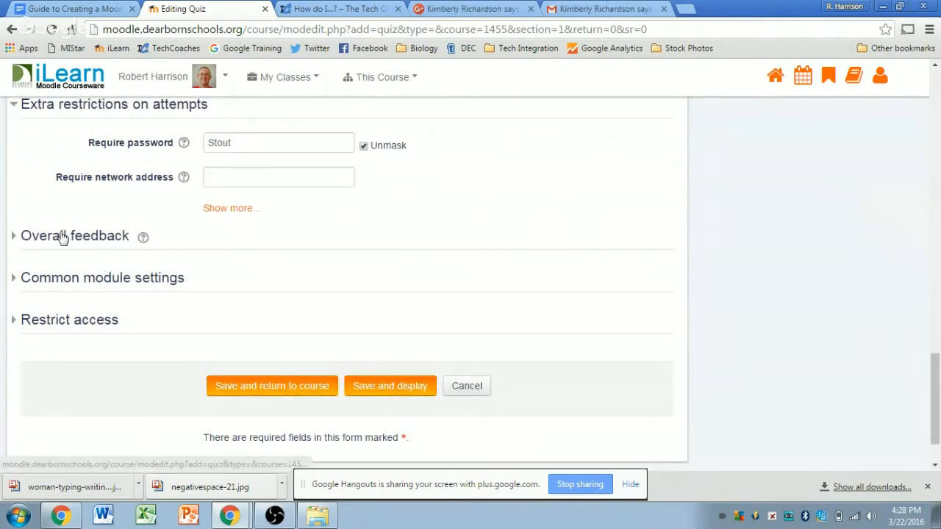
Step: Expand Overall feedback, enter 'Excellent!' for the top band and a 90% grade boundary
click(59, 238)
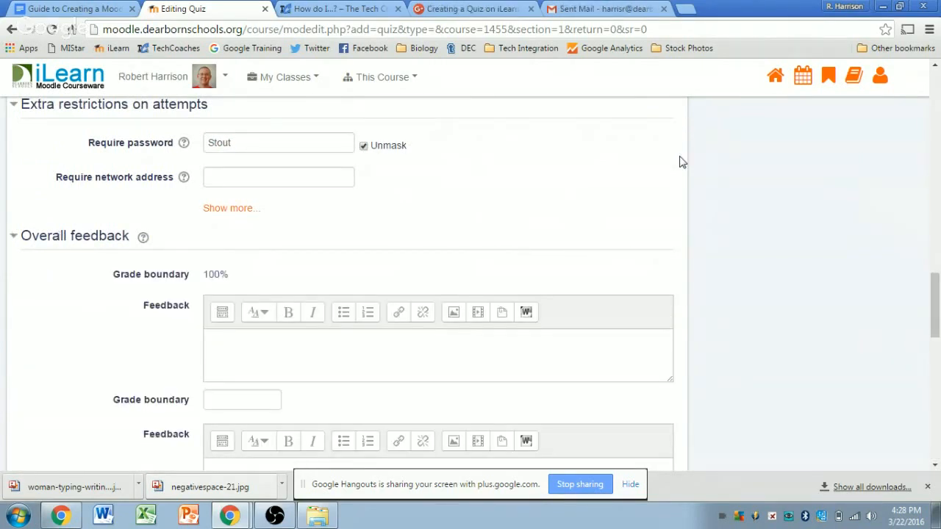
scroll(679, 162, up, 5)
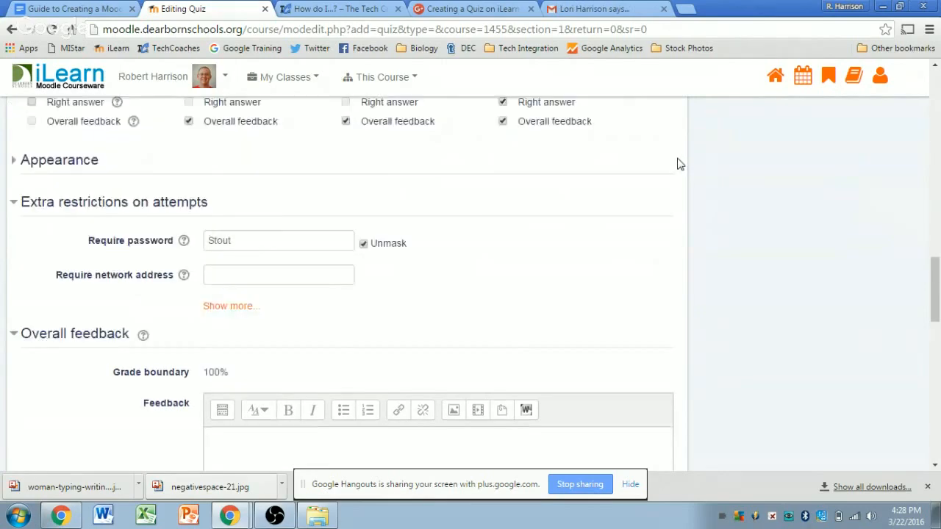
scroll(378, 232, down, 3)
scroll(660, 198, down, 5)
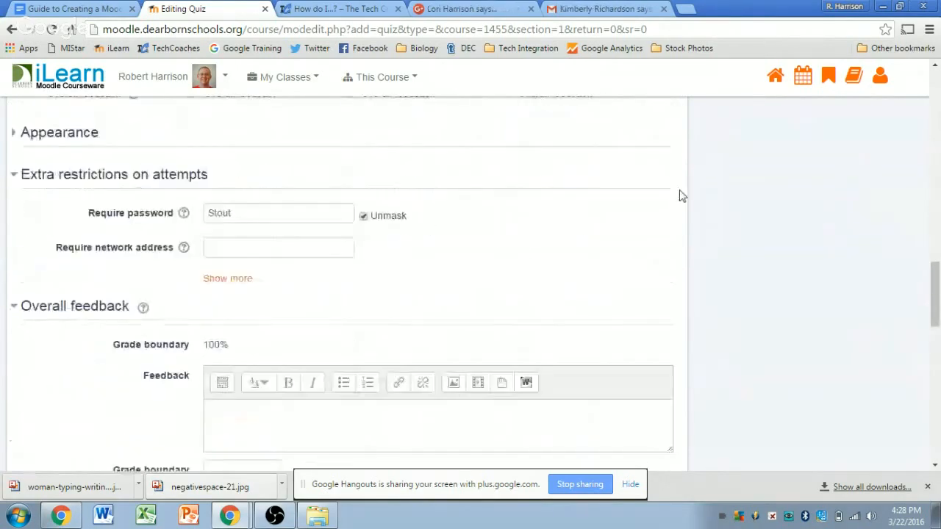
click(248, 212)
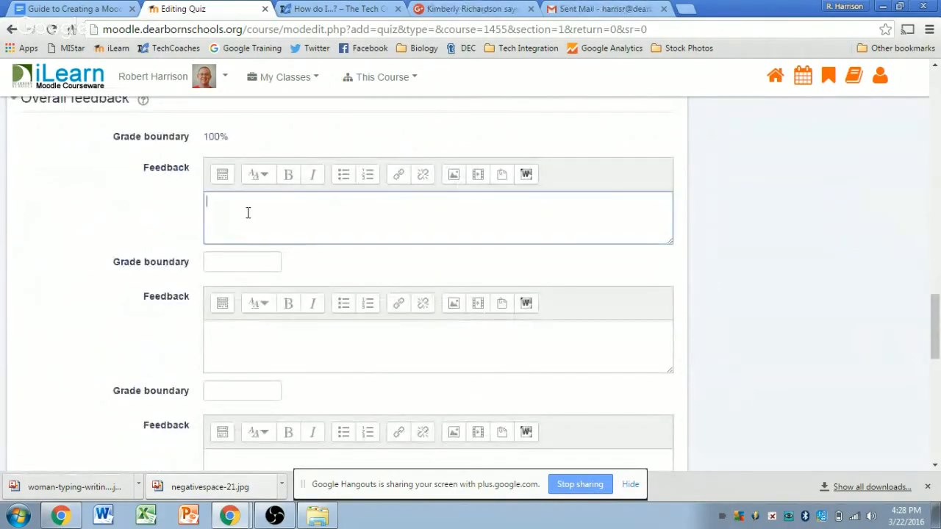
text(Excellent!)
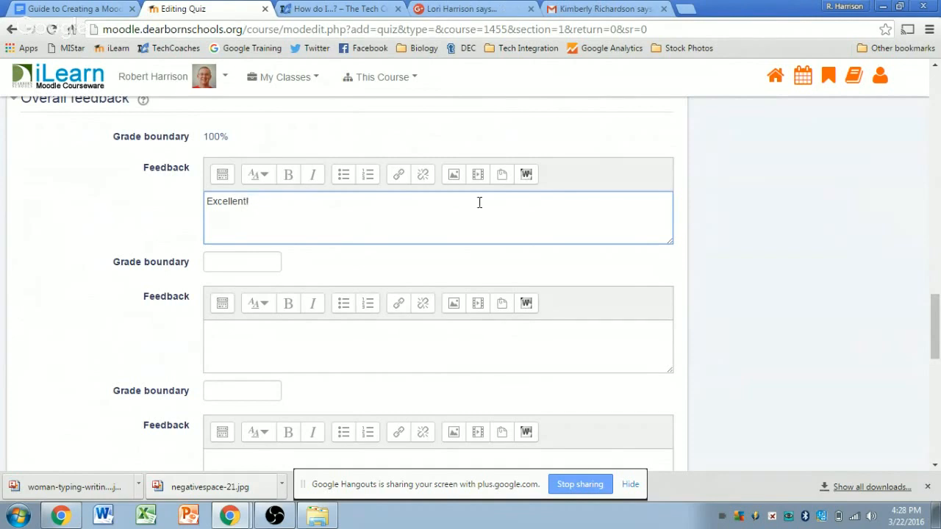
click(236, 262)
text(90)
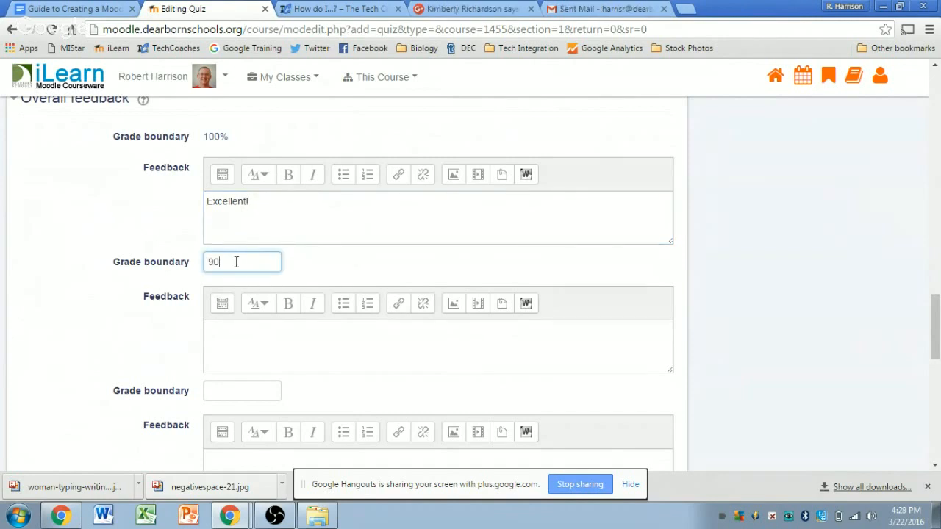
text(%)
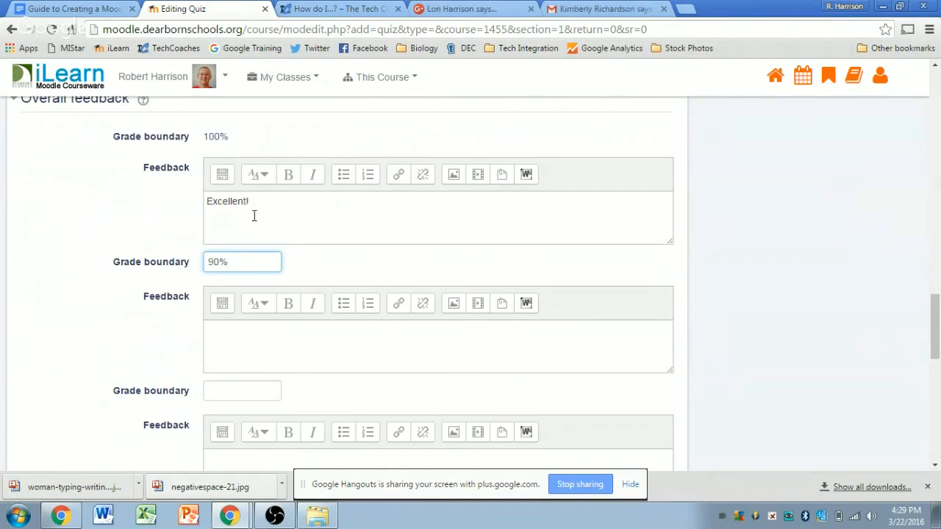
click(704, 233)
Step: Add an 80% boundary with 'Nice work!' feedback for the 90–80% band
scroll(462, 277, down, 1)
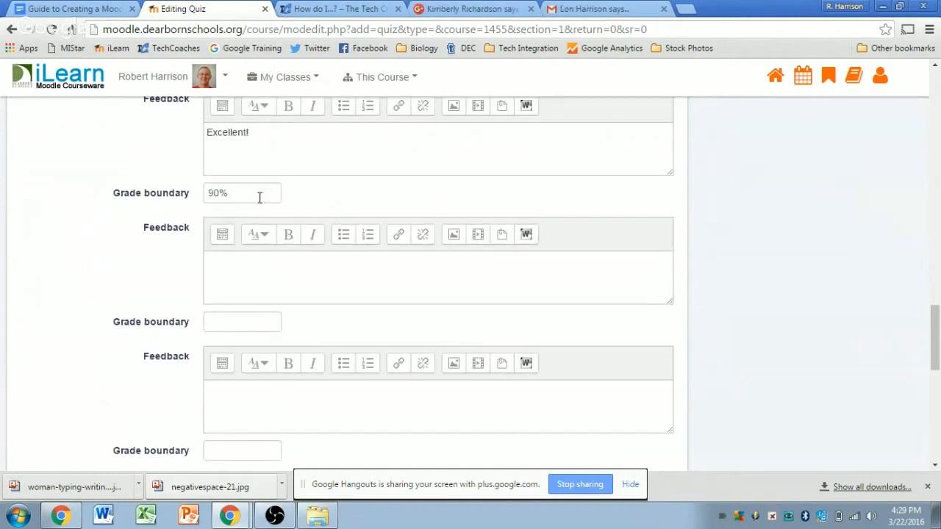
click(237, 325)
text(80)
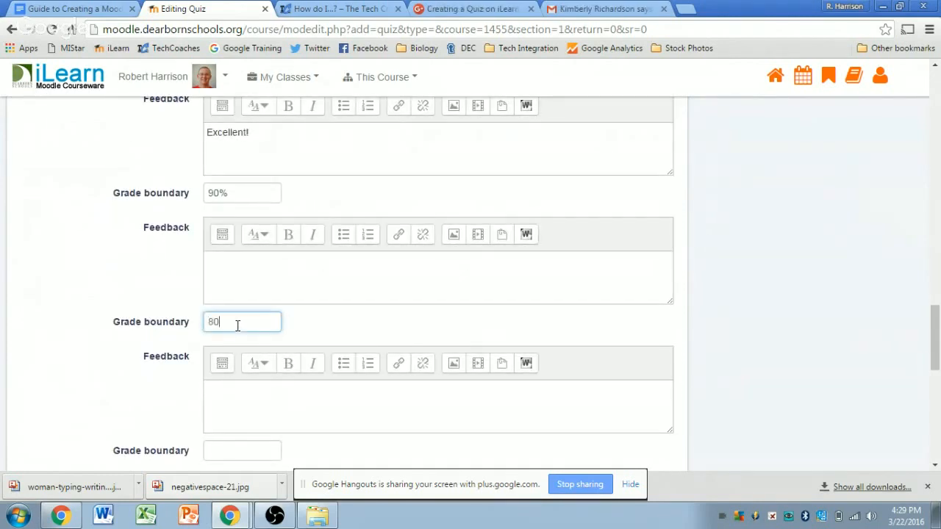
click(246, 294)
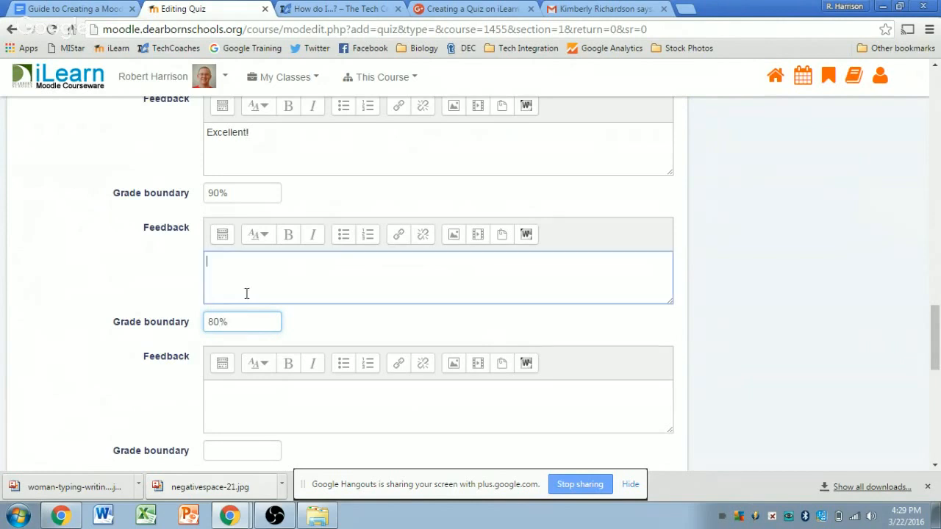
text(Nice work!)
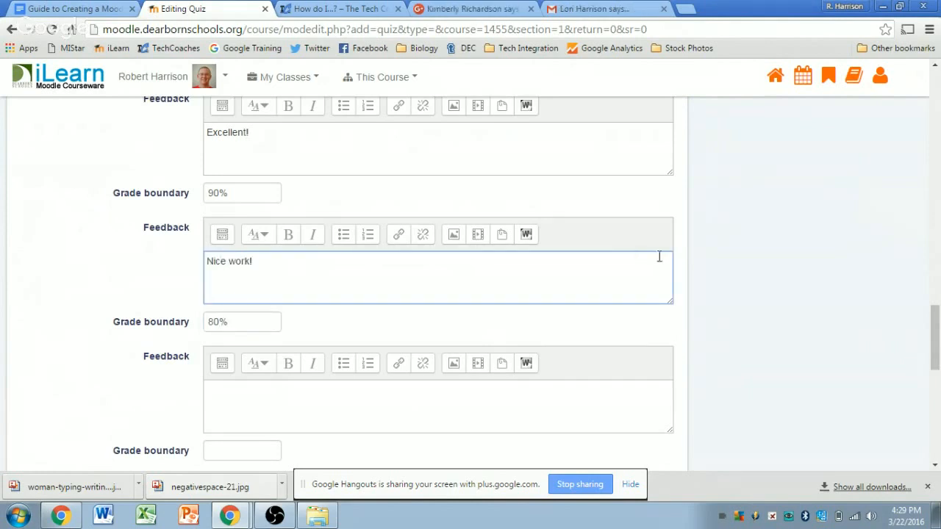
click(686, 253)
scroll(686, 252, down, 1)
scroll(687, 253, down, 2)
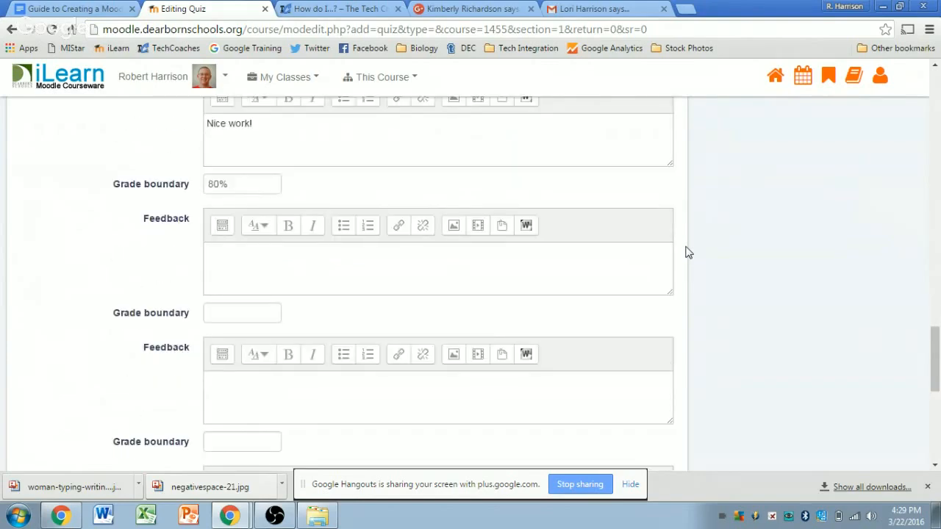
scroll(686, 253, up, 3)
scroll(687, 253, up, 6)
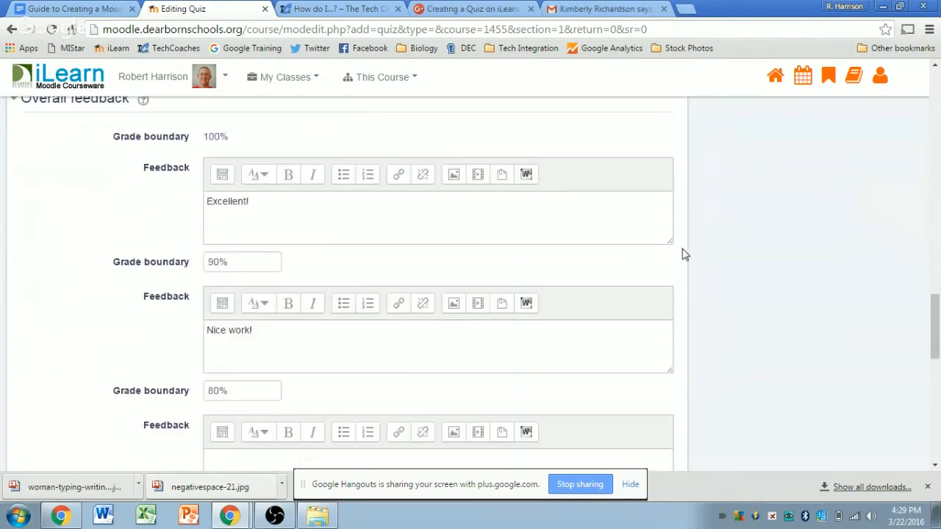
scroll(684, 259, up, 1)
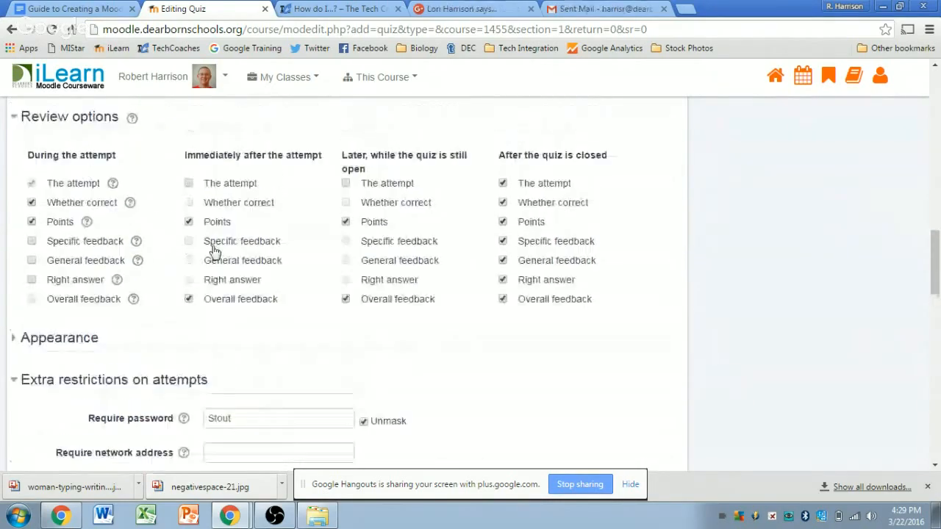
scroll(691, 250, down, 4)
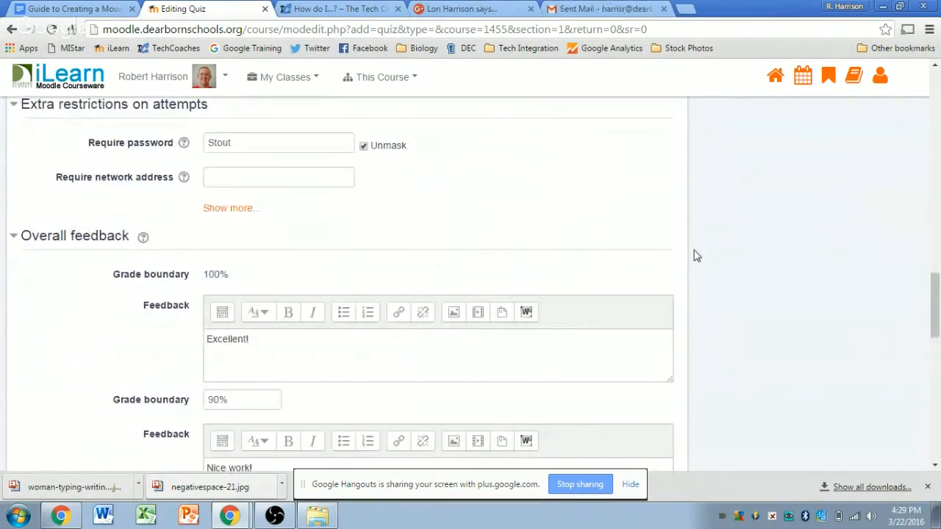
scroll(694, 256, down, 3)
scroll(693, 257, down, 6)
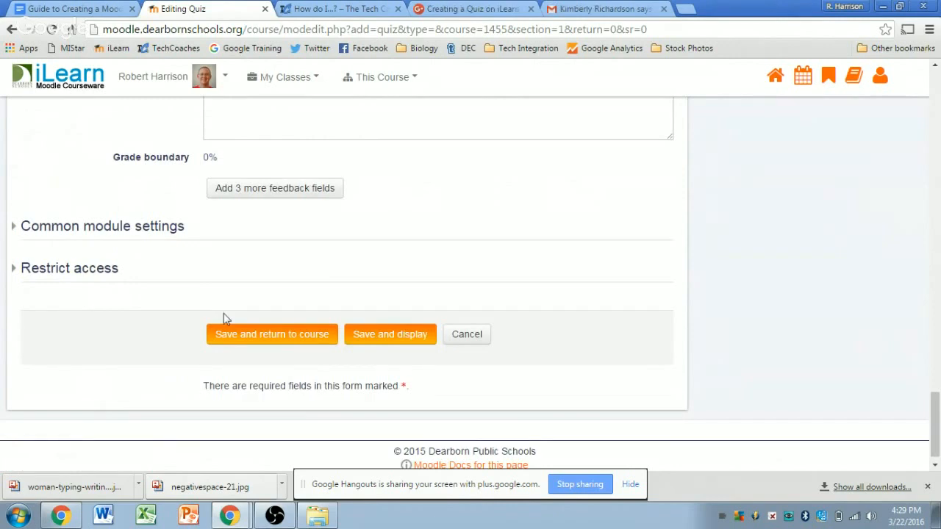
click(46, 226)
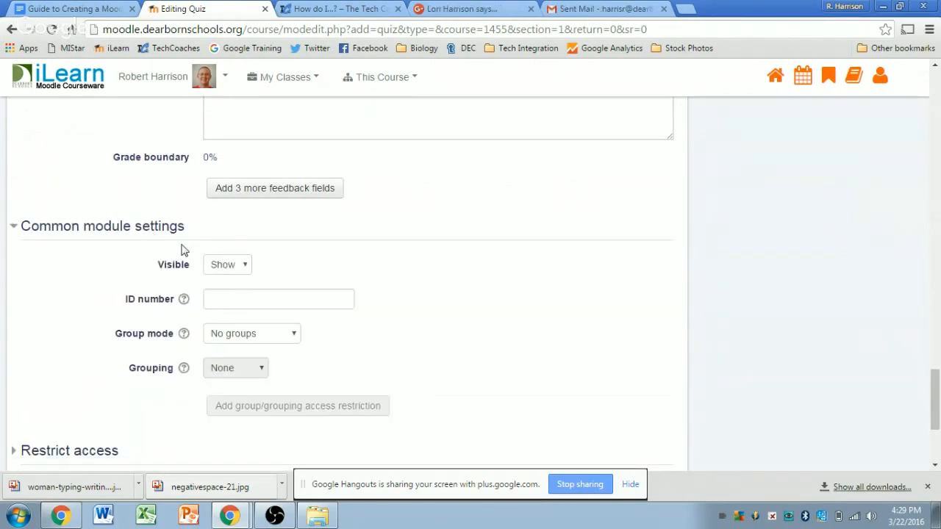
click(229, 264)
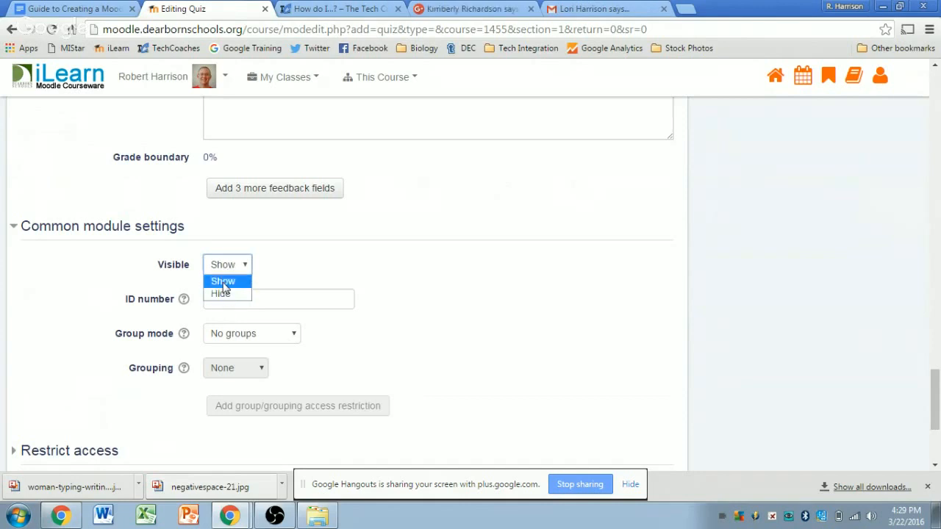
click(220, 283)
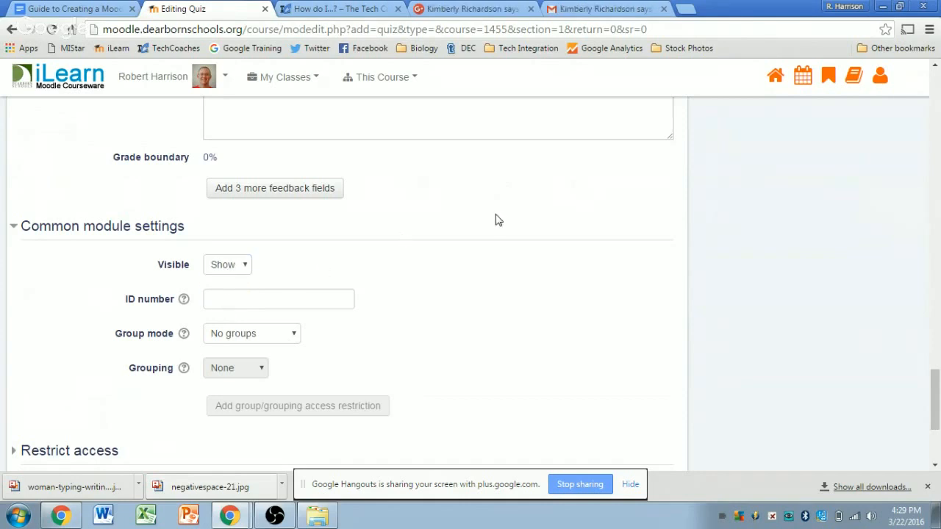
click(291, 337)
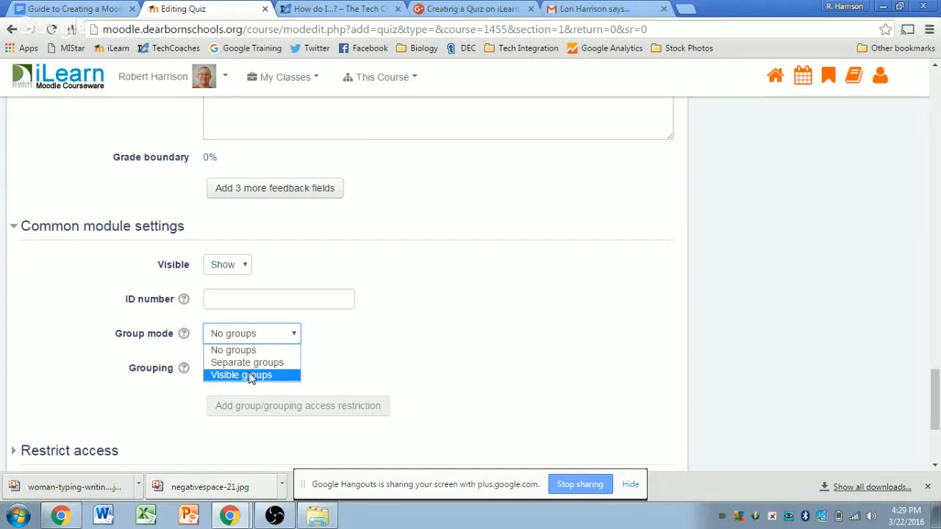
click(390, 298)
scroll(393, 298, down, 3)
click(39, 252)
click(40, 252)
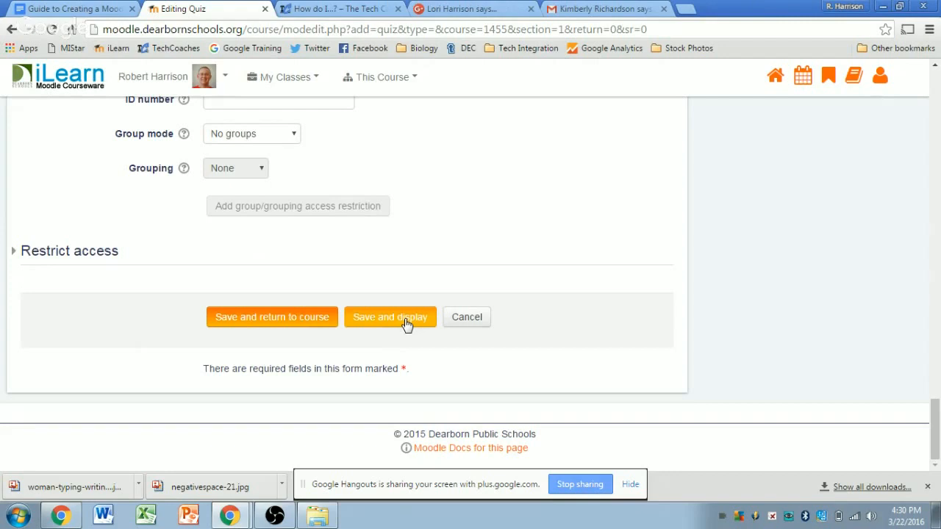
Step: Briefly bring up the Hangouts broadcast window, then return to the quiz form
mouse_move(247, 511)
click(253, 489)
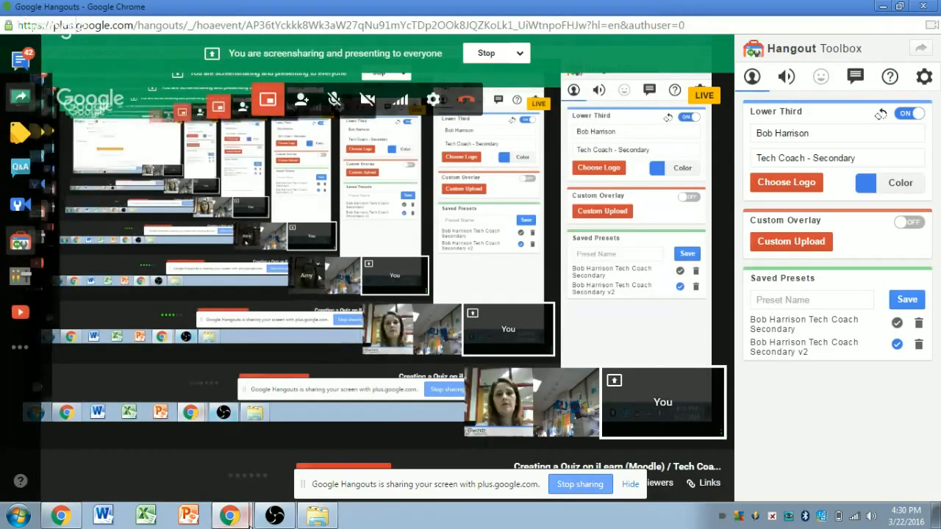
mouse_move(230, 513)
click(220, 463)
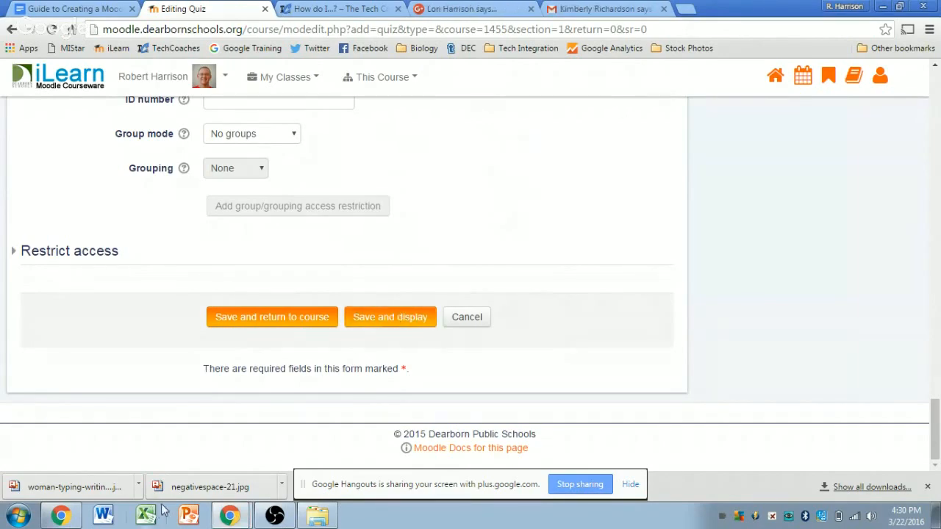
Step: Mute a participant from their video tile menu in Hangouts, then go back to the quiz form
mouse_move(230, 514)
click(229, 484)
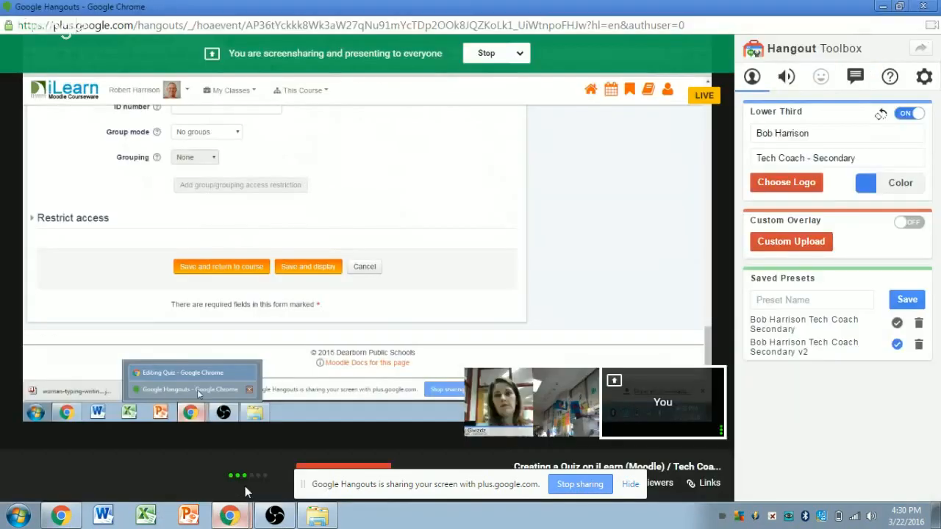
click(587, 380)
click(548, 344)
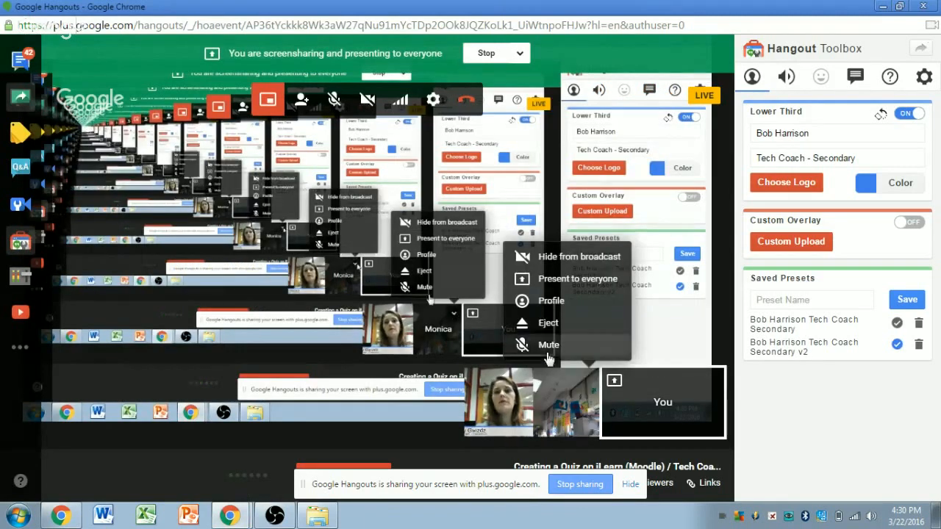
mouse_move(229, 514)
click(228, 468)
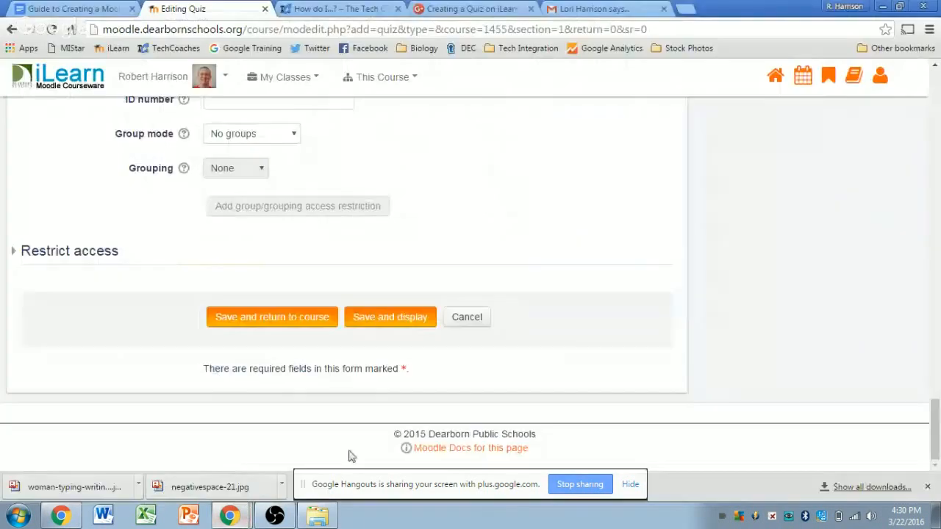
Step: Save and display the quiz, then highlight its title and description
click(426, 322)
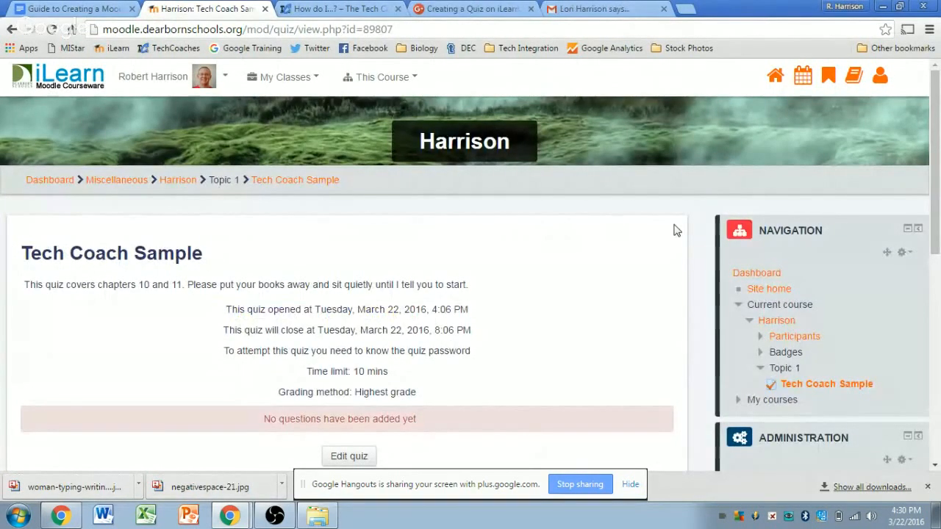
scroll(682, 233, down, 1)
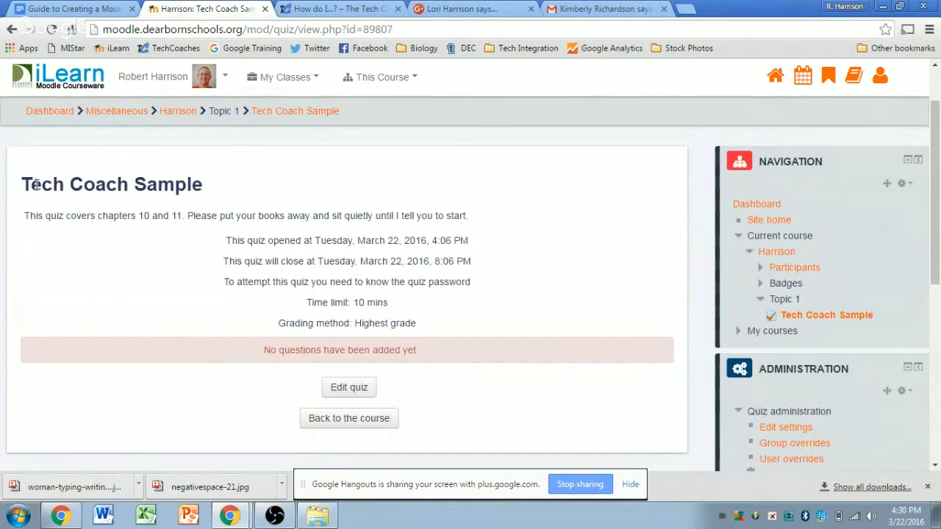
drag(129, 186, 118, 189)
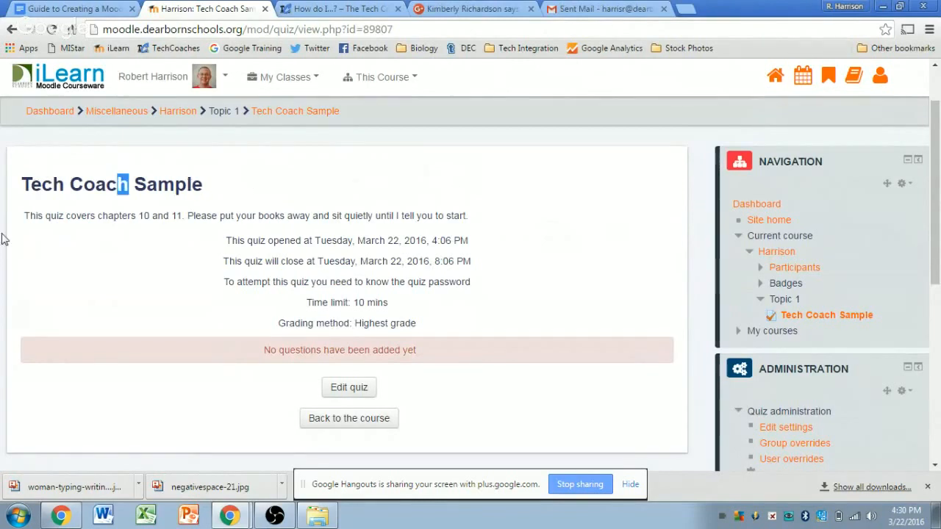
drag(24, 215, 479, 219)
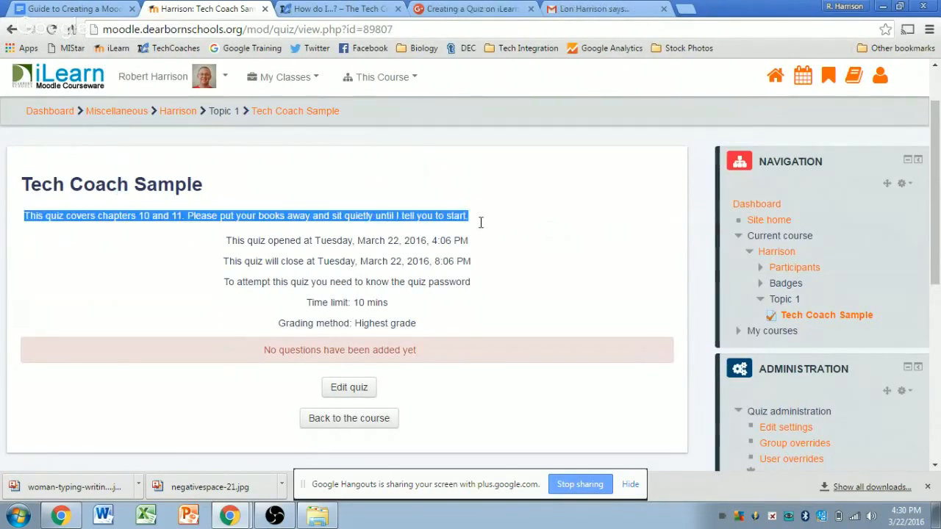
click(678, 225)
Step: Highlight the open/close dates, password requirement, 10 mins time limit and Highest grade method
drag(227, 241, 478, 257)
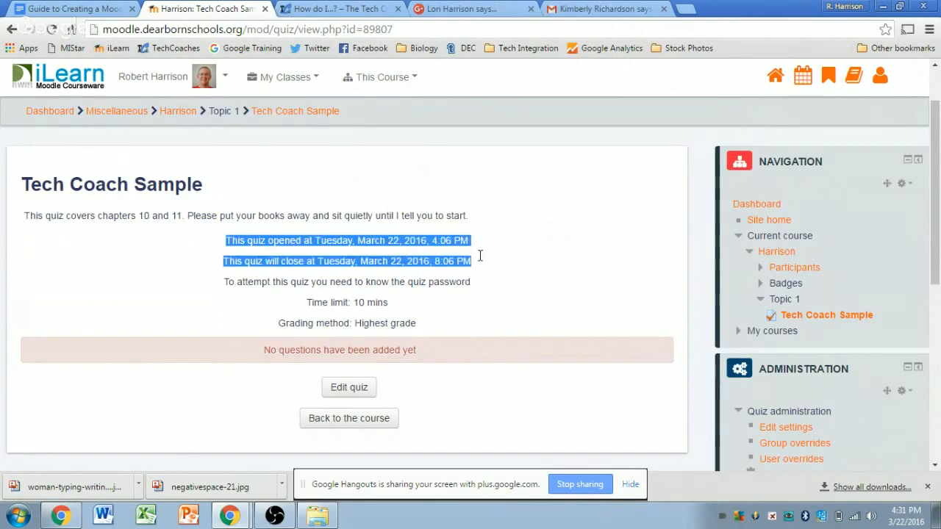
click(597, 272)
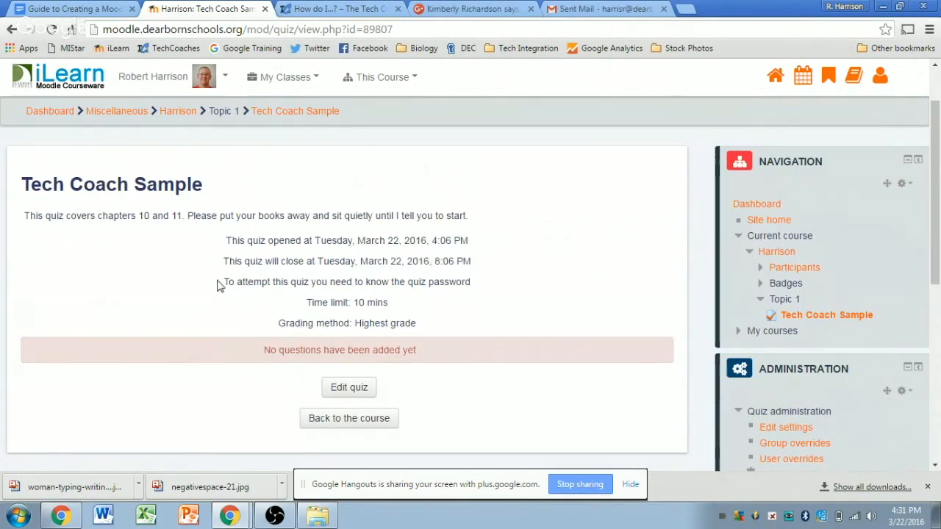
drag(225, 281, 480, 283)
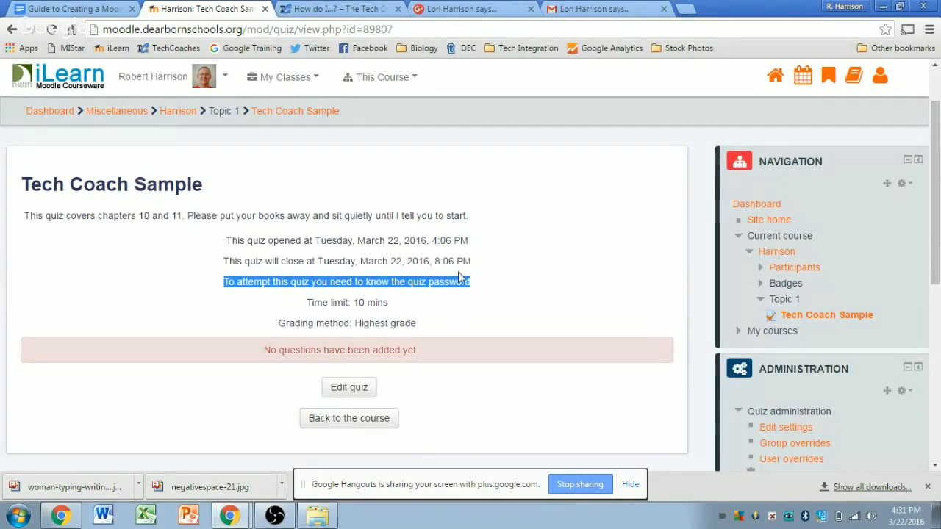
drag(389, 302, 306, 302)
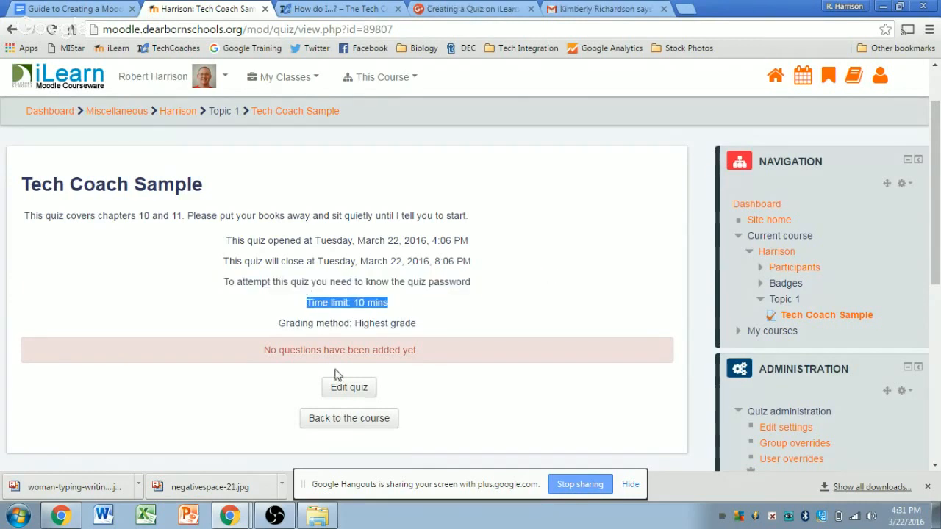
mouse_move(416, 323)
mouse_down()
mouse_move(318, 323)
mouse_move(289, 334)
mouse_move(433, 325)
mouse_up()
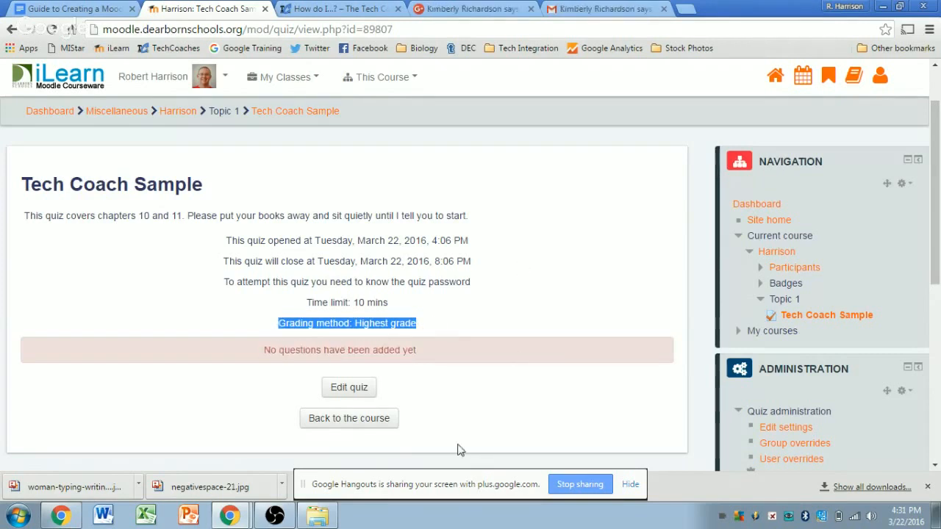
click(556, 208)
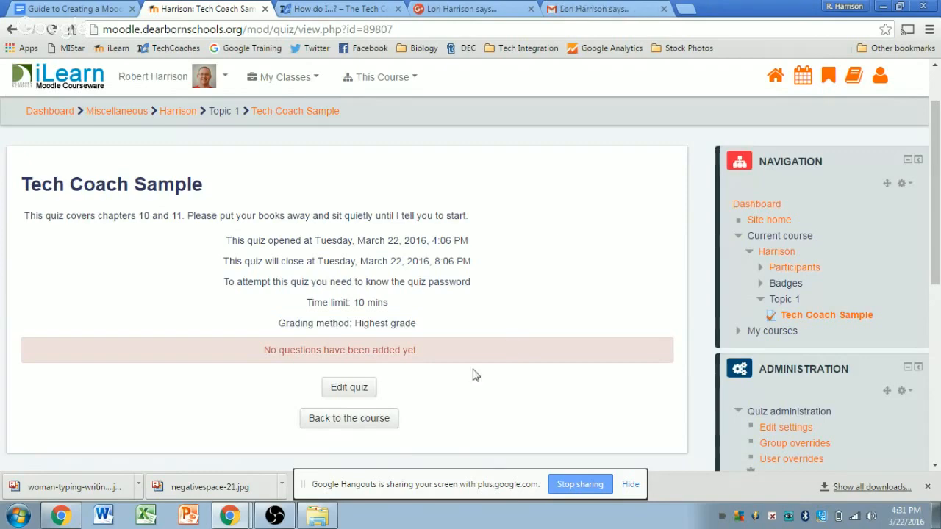
Step: In Edit quiz, change the maximum grade from 100.00 to 50 and save it
click(348, 390)
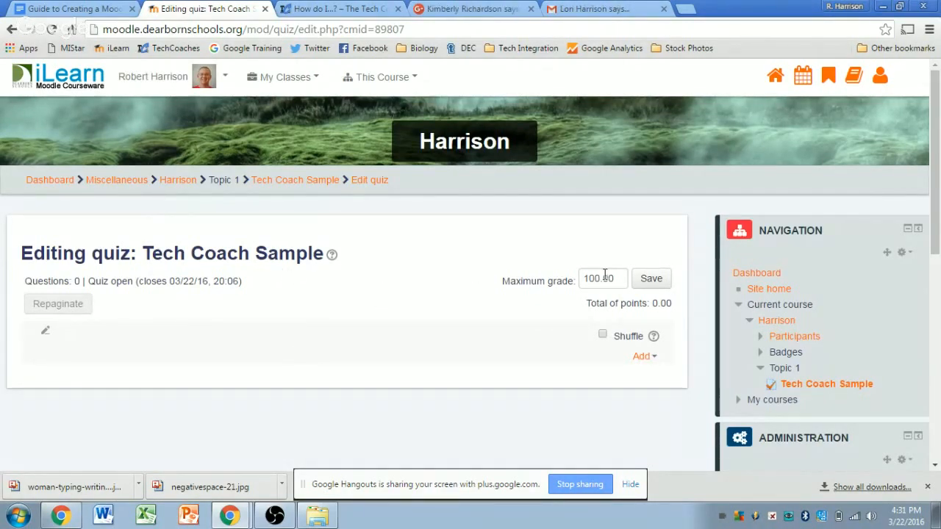
drag(600, 279, 583, 278)
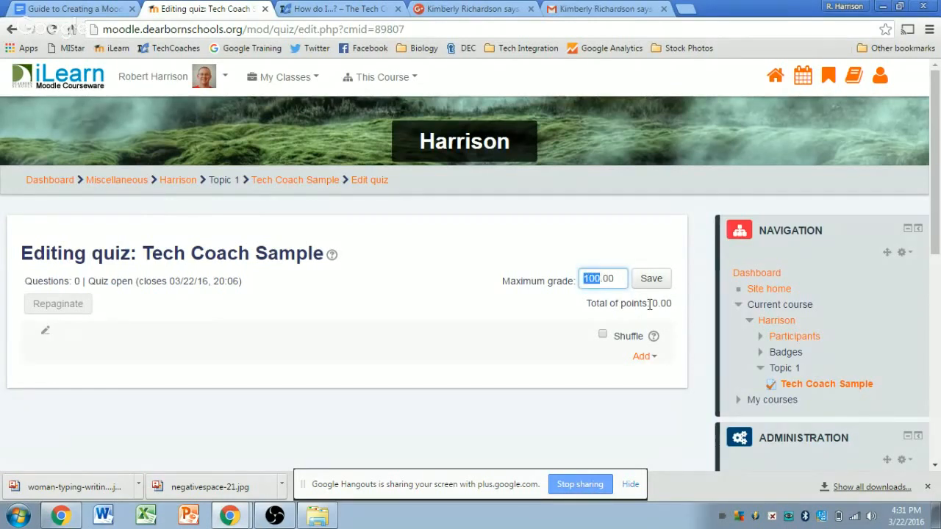
click(638, 243)
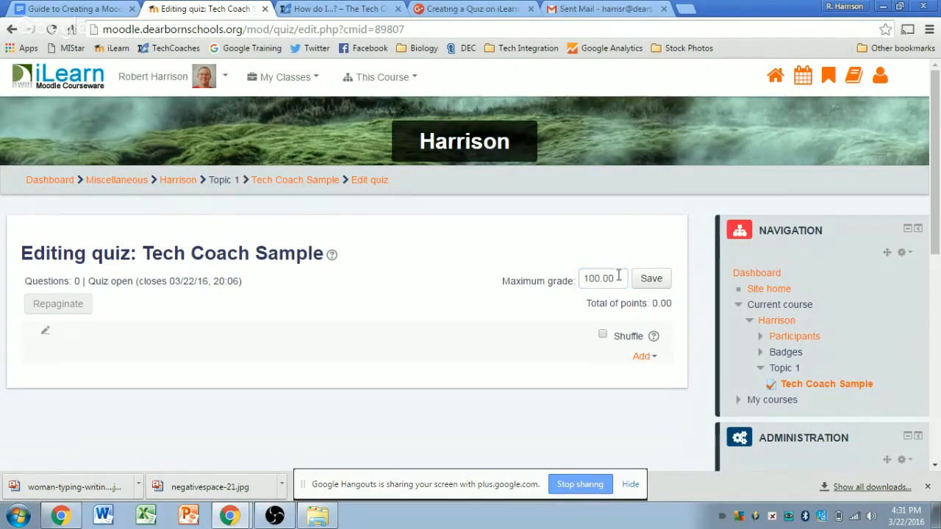
drag(616, 277, 583, 278)
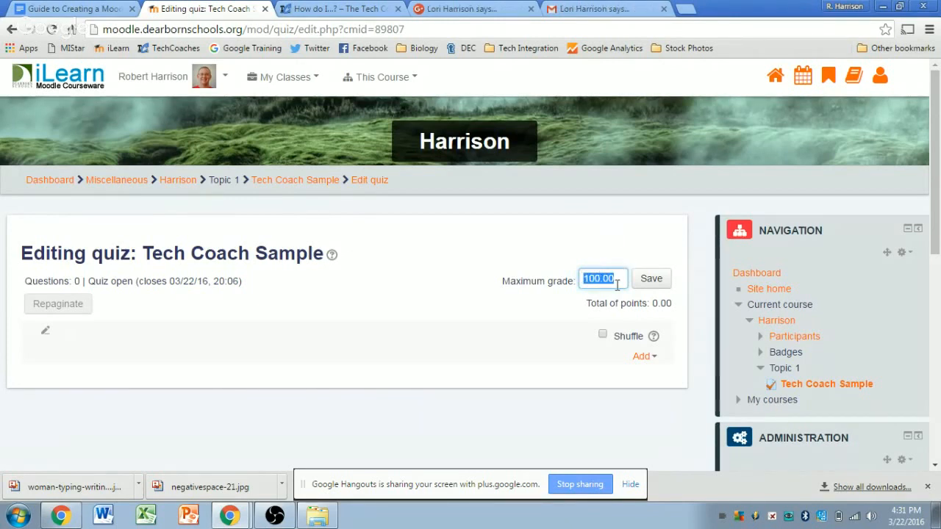
text(50)
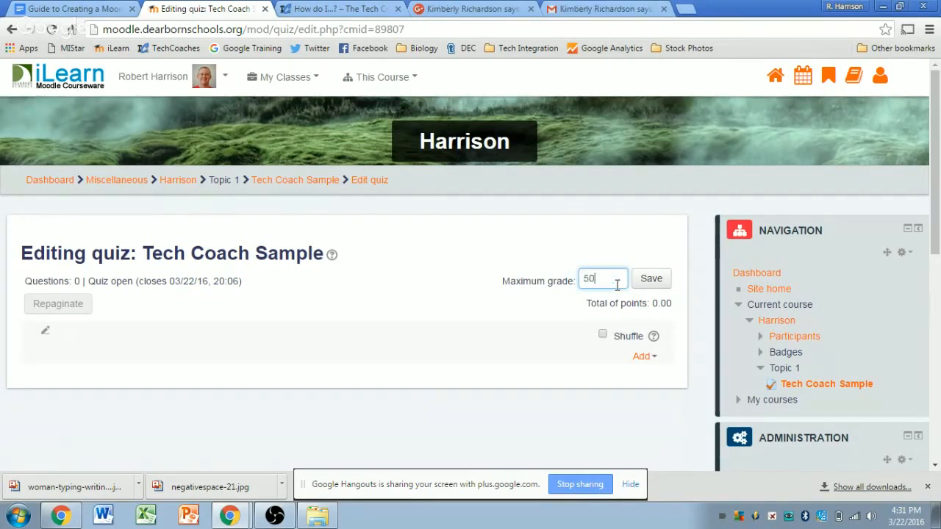
click(647, 284)
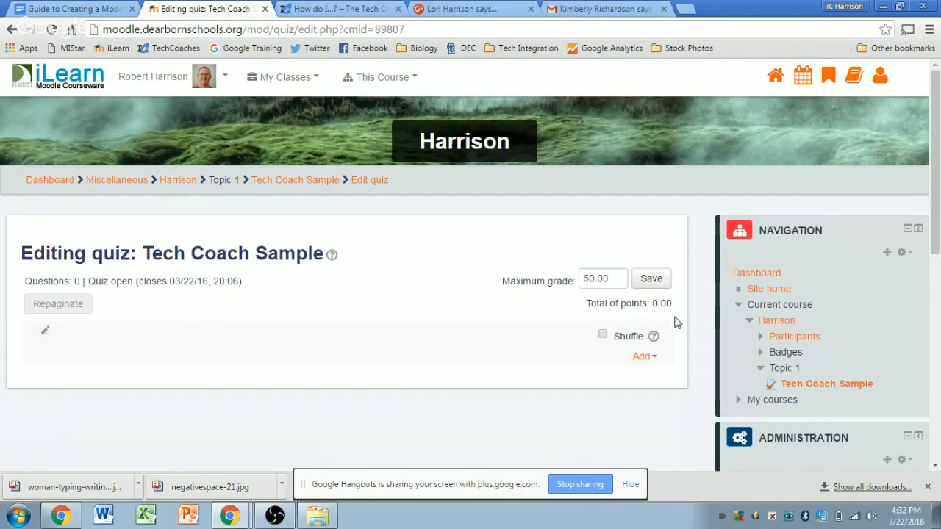
scroll(678, 318, down, 1)
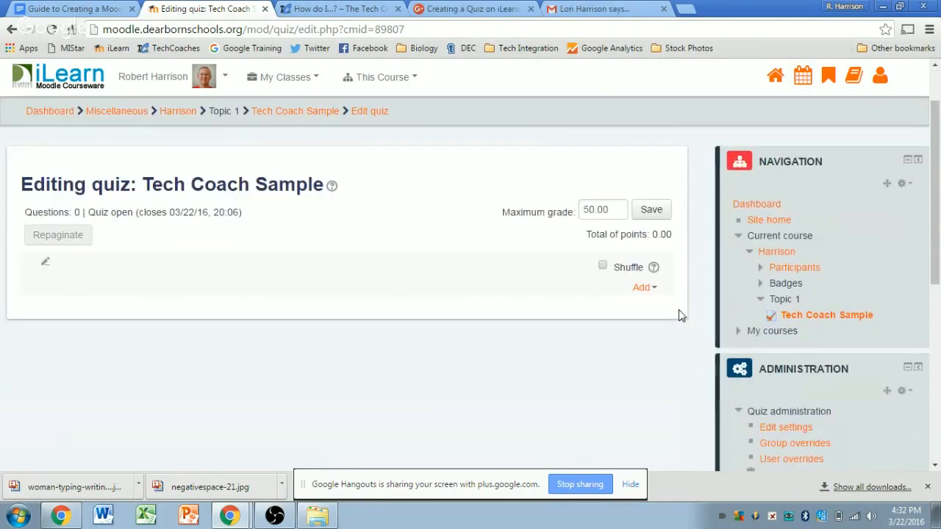
Step: Tick Shuffle and open the Add menu listing new, question bank and random question
click(603, 267)
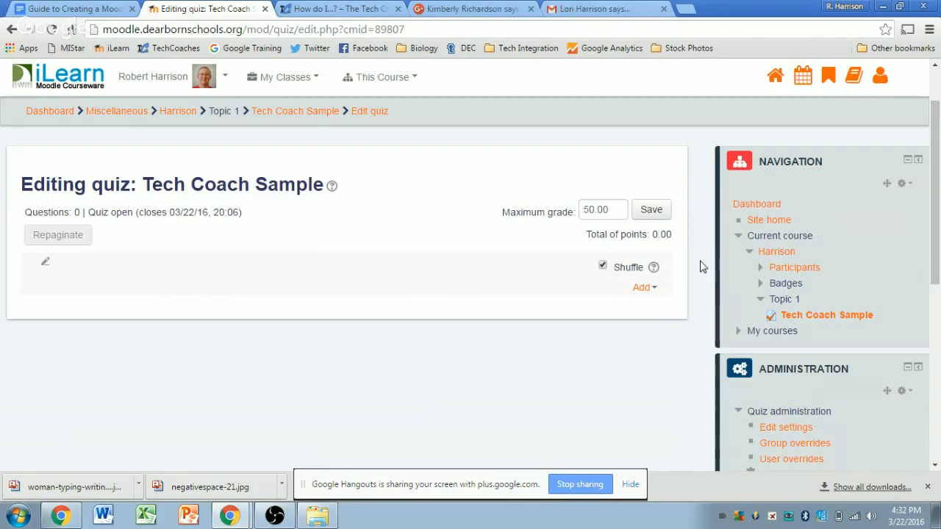
click(645, 288)
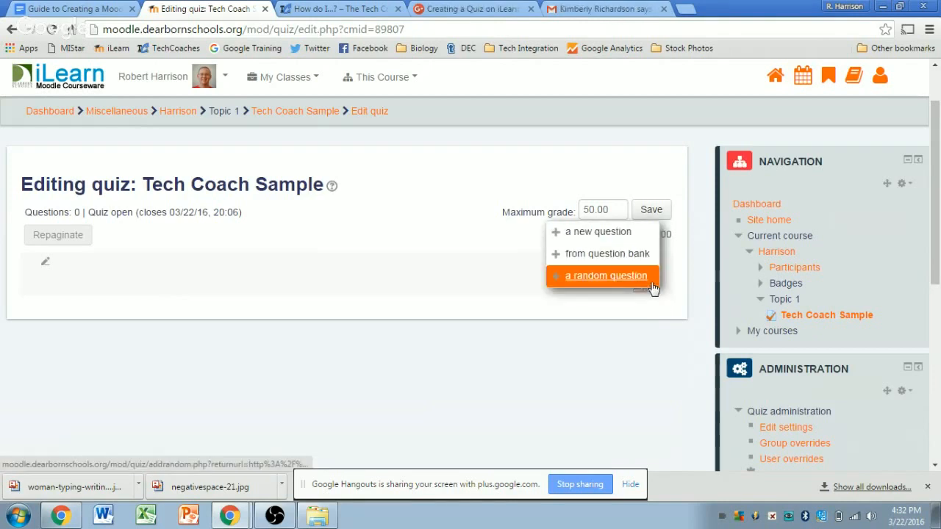
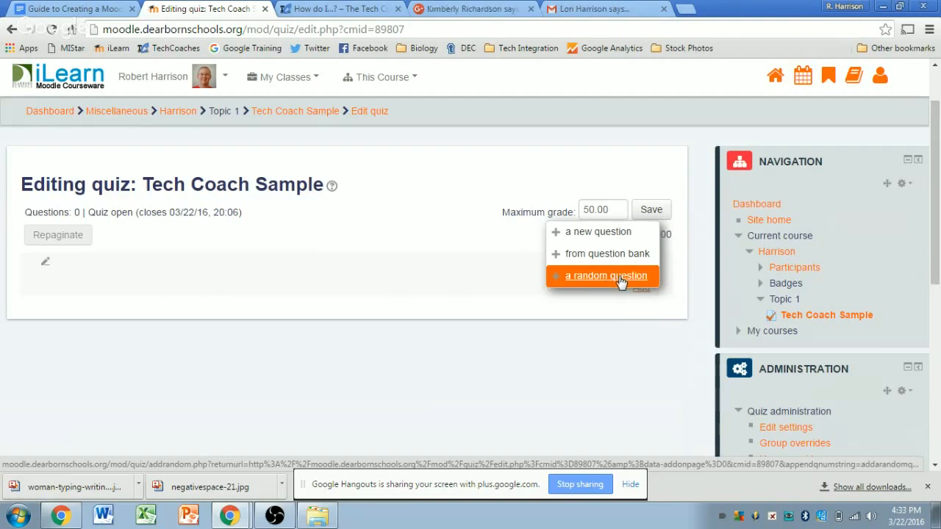
Step: Start a new quiz question and pick Gapfill from the question type list
click(607, 231)
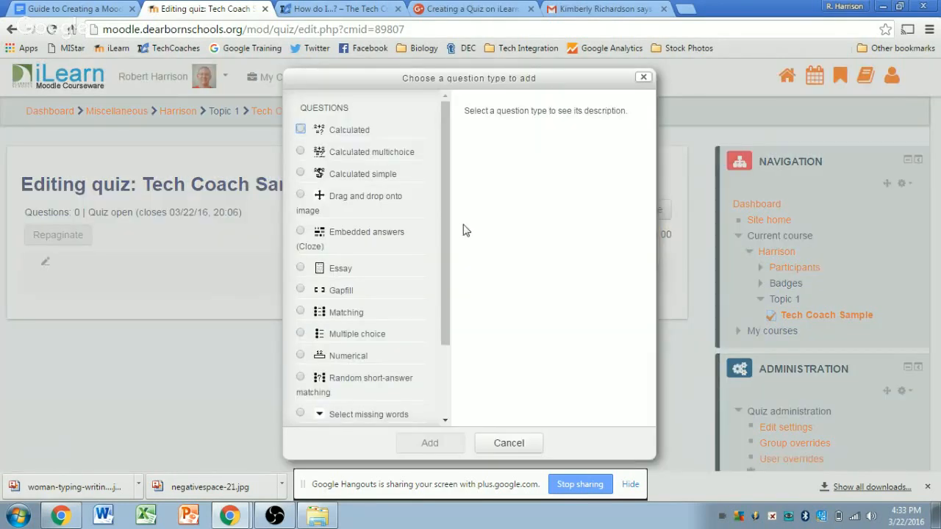
scroll(444, 242, down, 3)
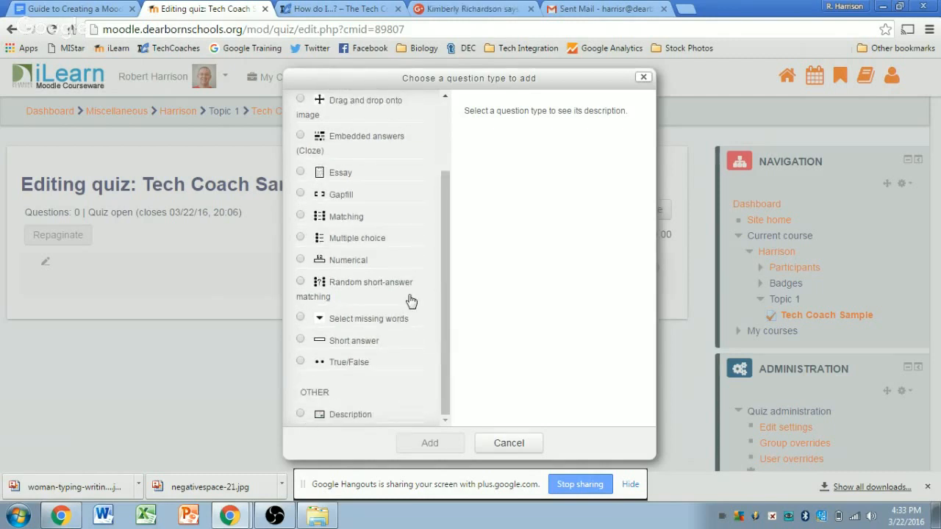
scroll(368, 212, up, 3)
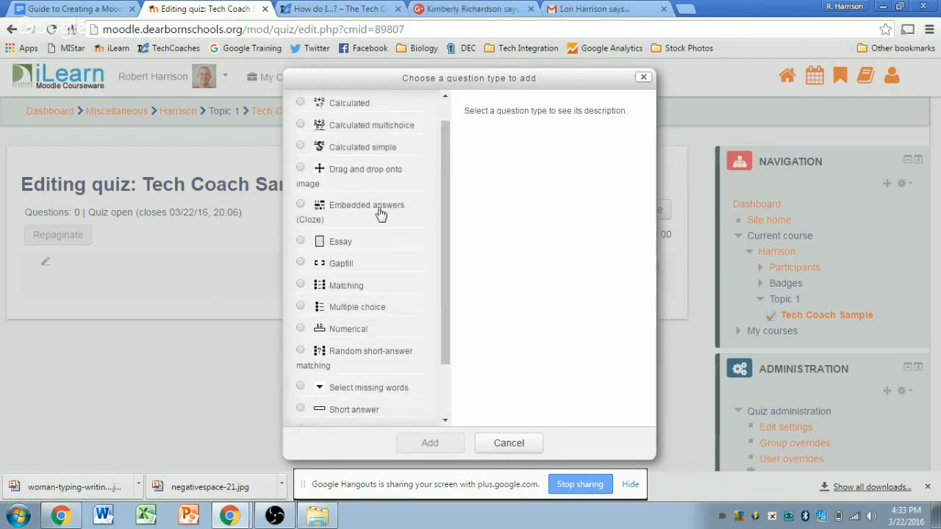
scroll(382, 212, down, 2)
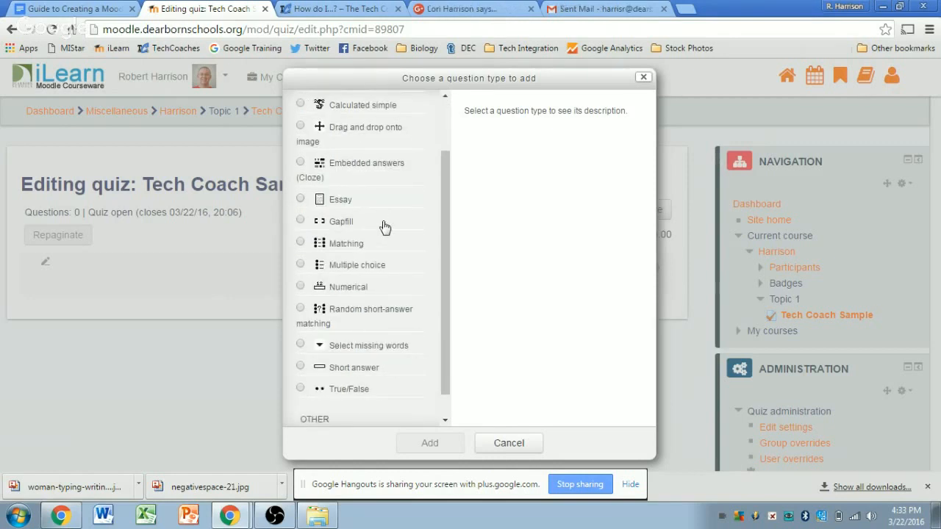
scroll(386, 221, up, 2)
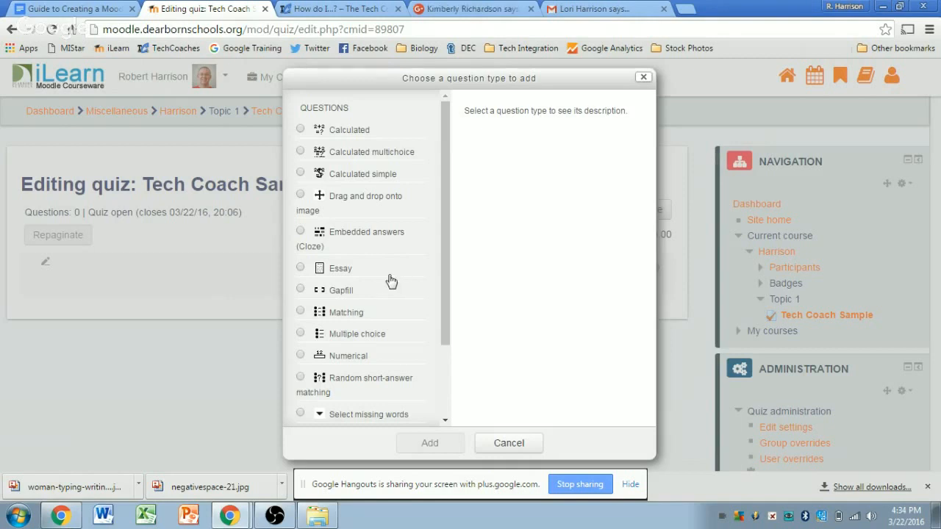
click(339, 291)
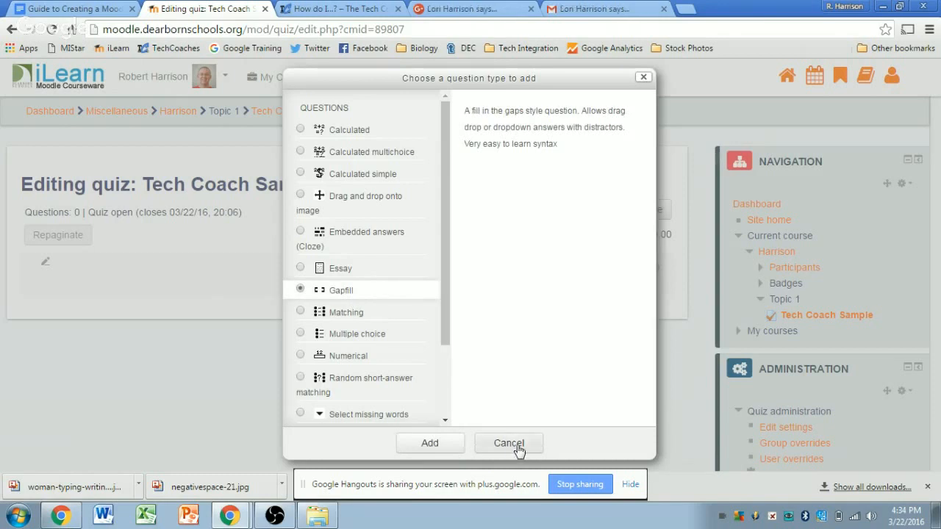
Step: Open the Gap Fill question form, keeping the category Default for Harrison (7)
click(433, 445)
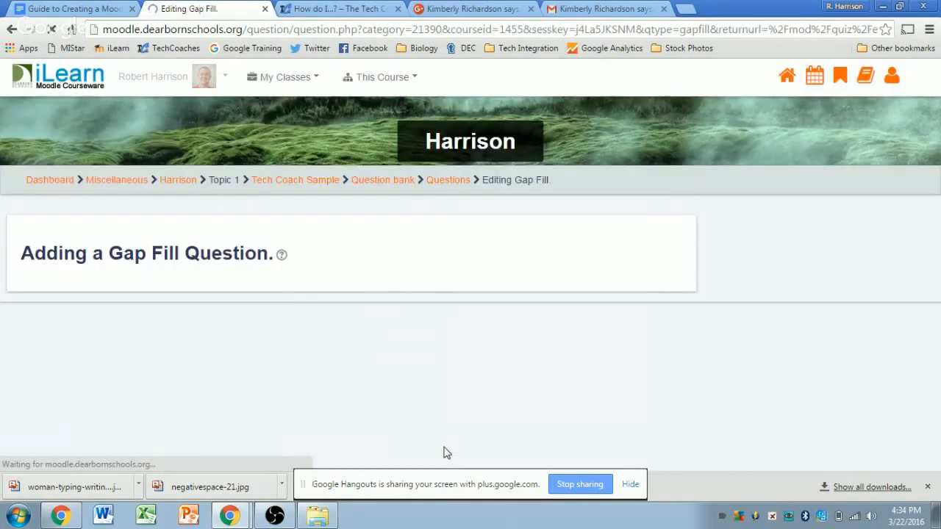
scroll(695, 283, down, 1)
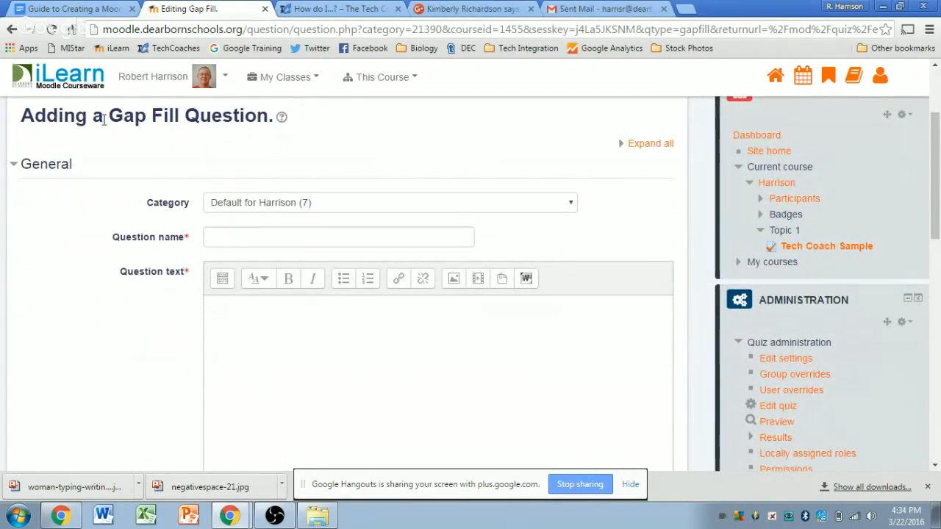
drag(110, 120, 242, 122)
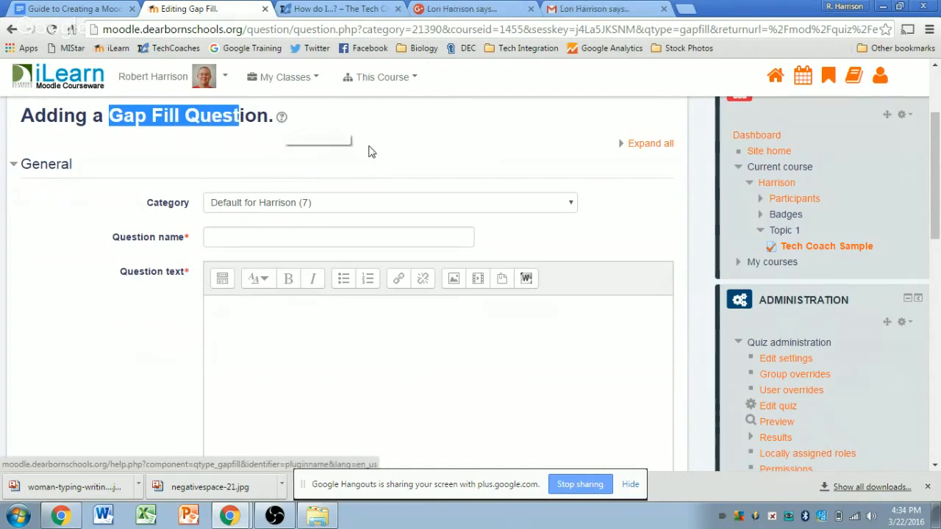
click(677, 207)
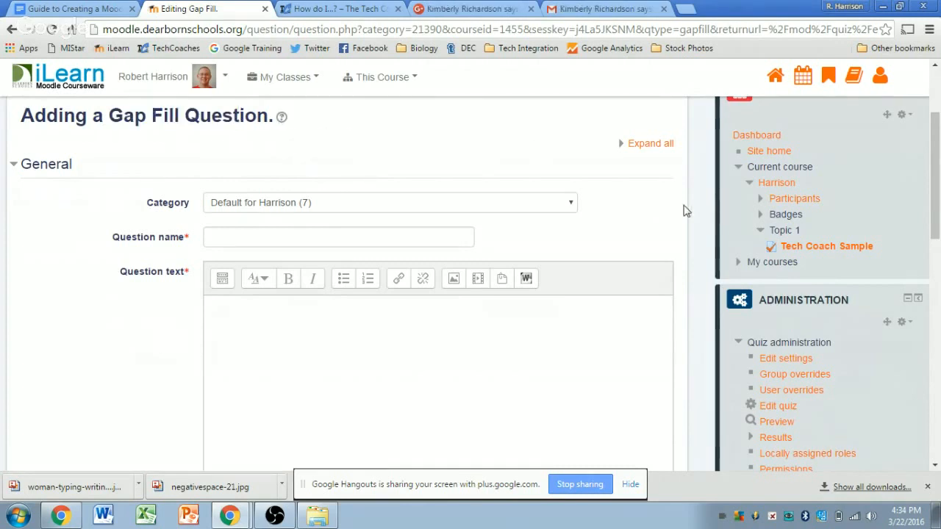
click(574, 205)
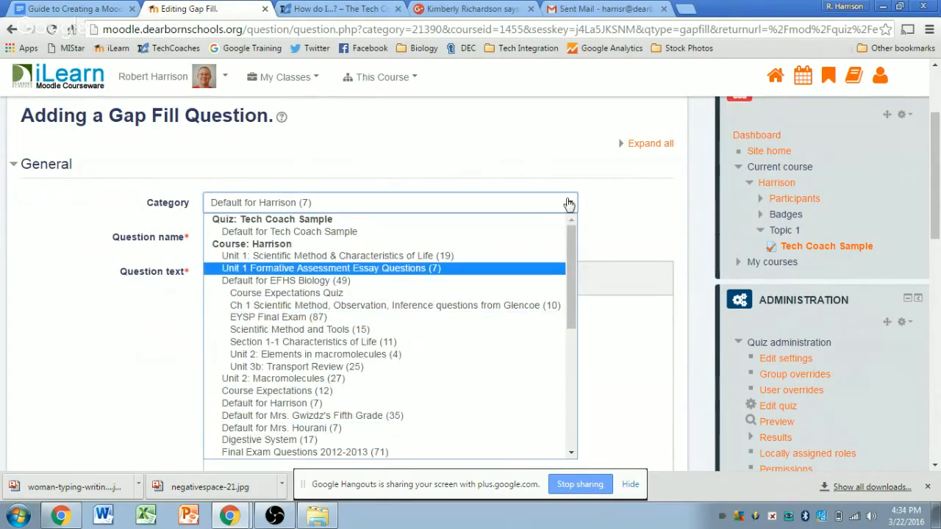
click(619, 202)
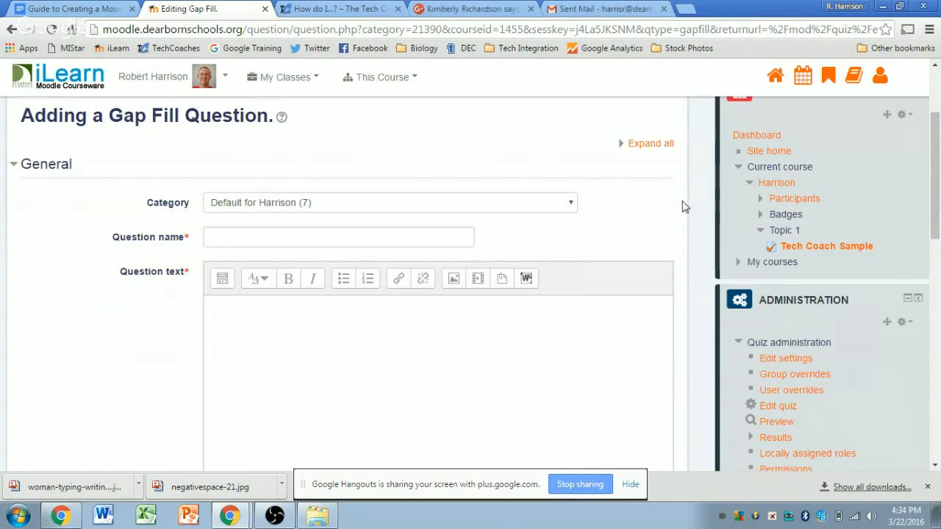
click(227, 240)
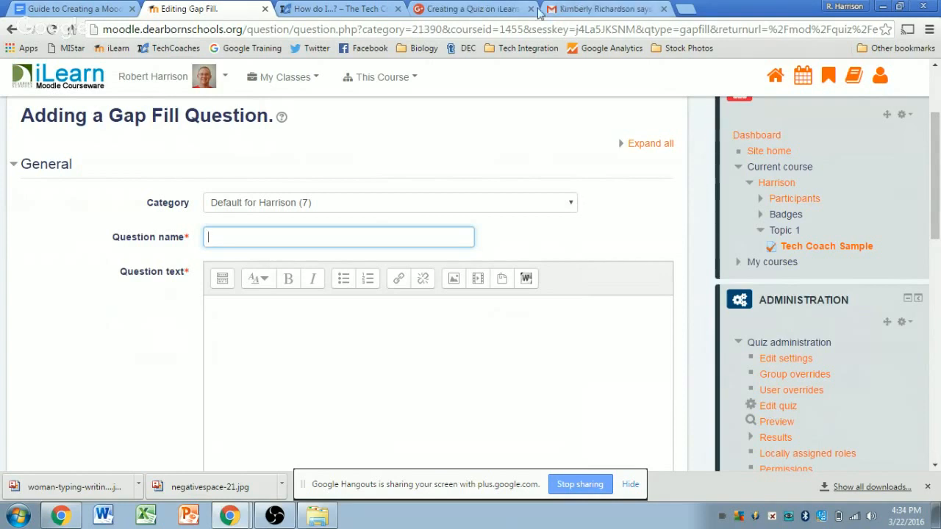
Step: Enter 'cells' as the Gap Fill question's name
click(696, 206)
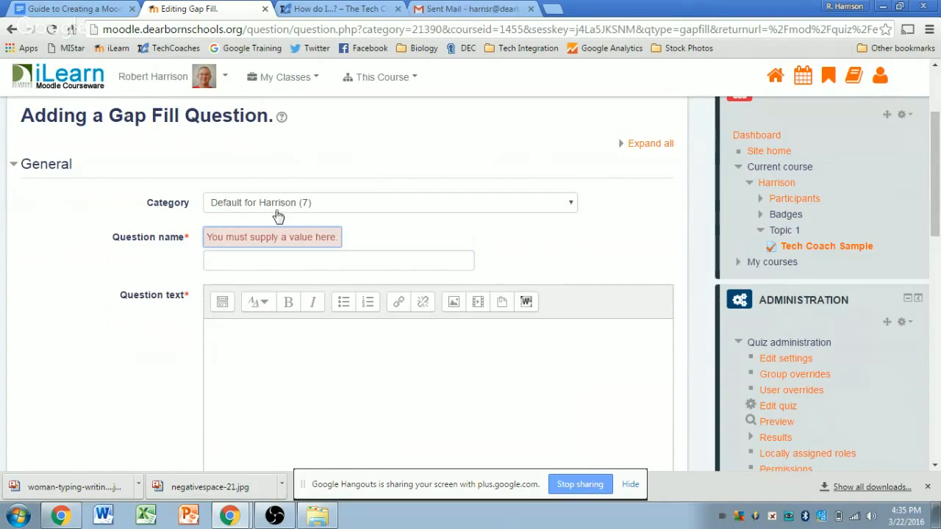
click(226, 263)
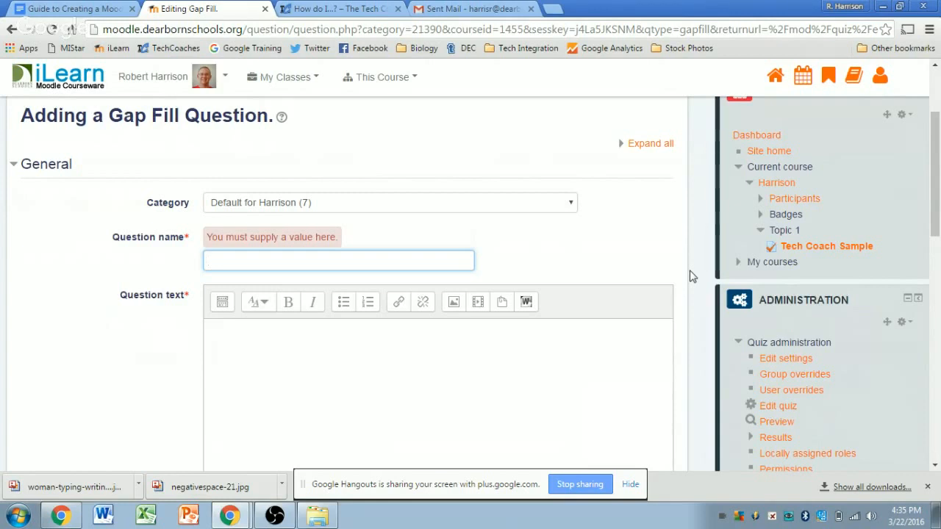
text(ells)
click(675, 270)
scroll(680, 270, down, 1)
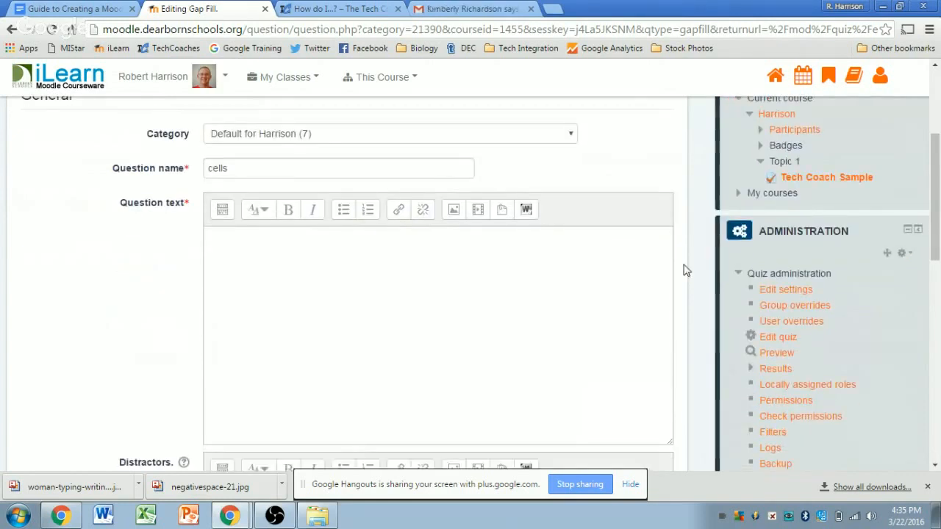
click(243, 250)
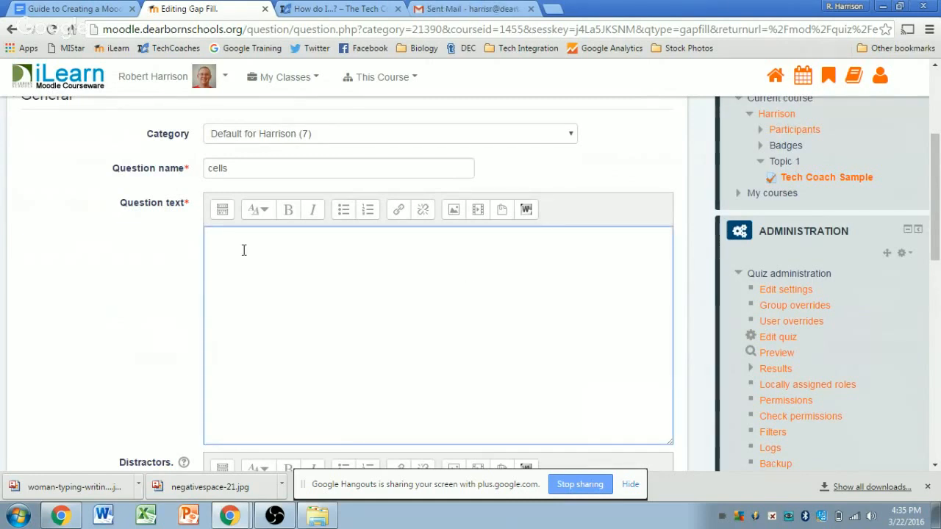
drag(230, 168, 203, 169)
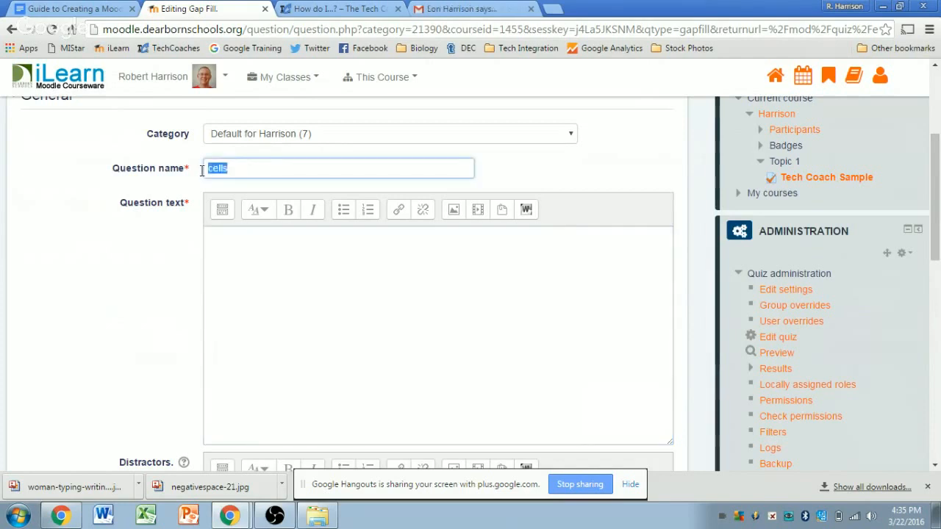
click(243, 251)
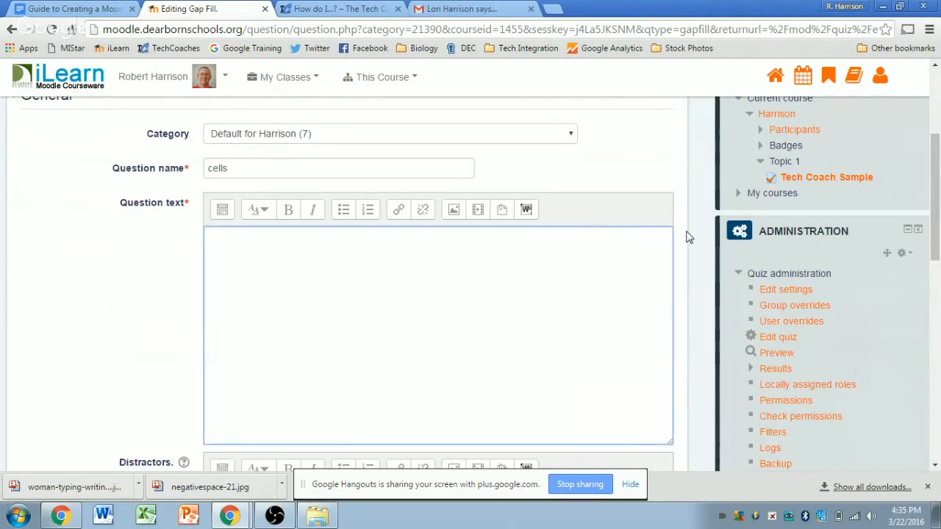
scroll(687, 237, up, 1)
scroll(687, 235, up, 2)
scroll(683, 236, down, 3)
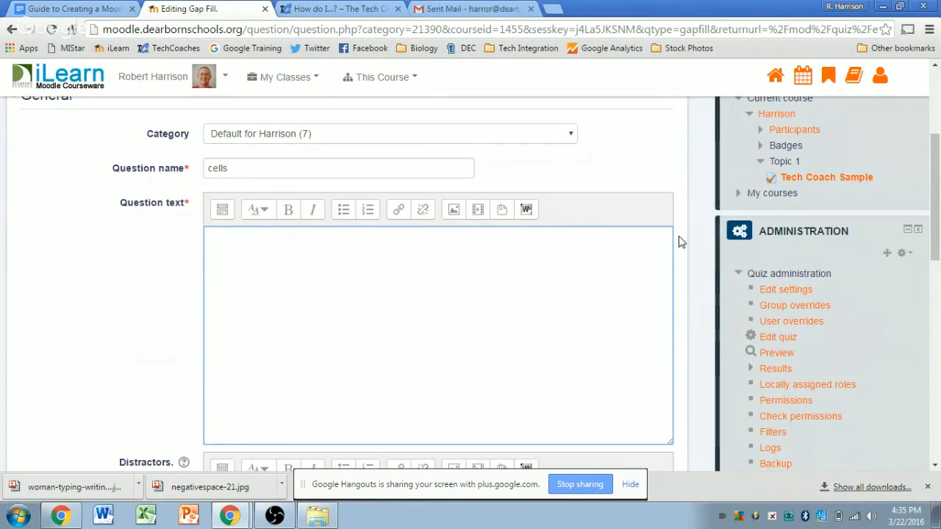
text(ll living things are )
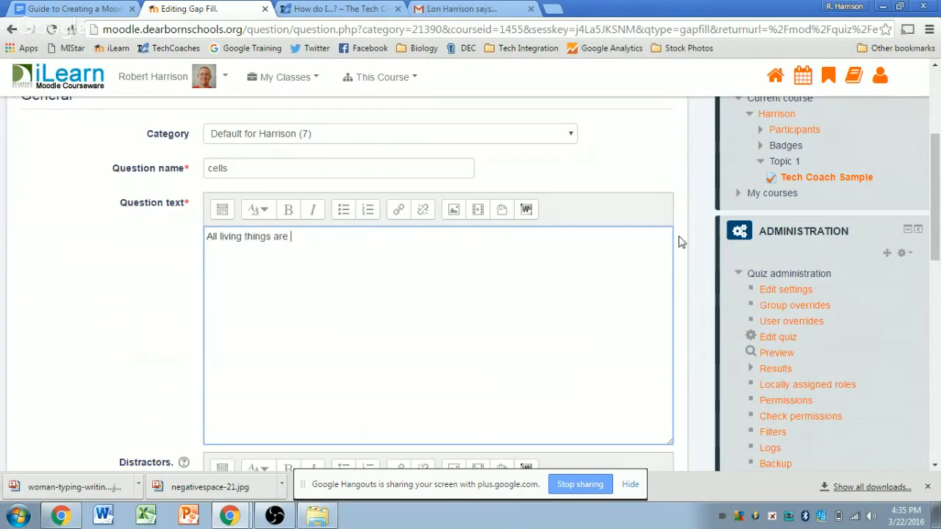
text(made of cells.)
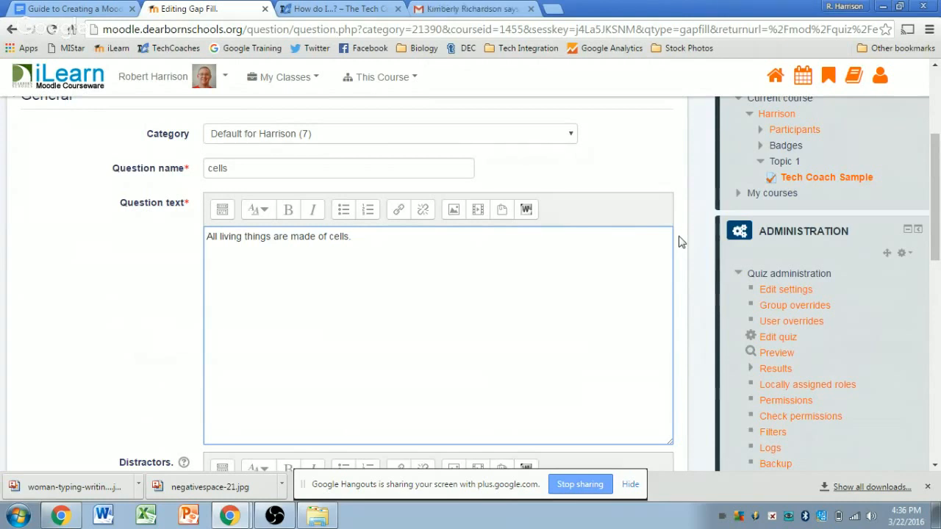
text(se are made o)
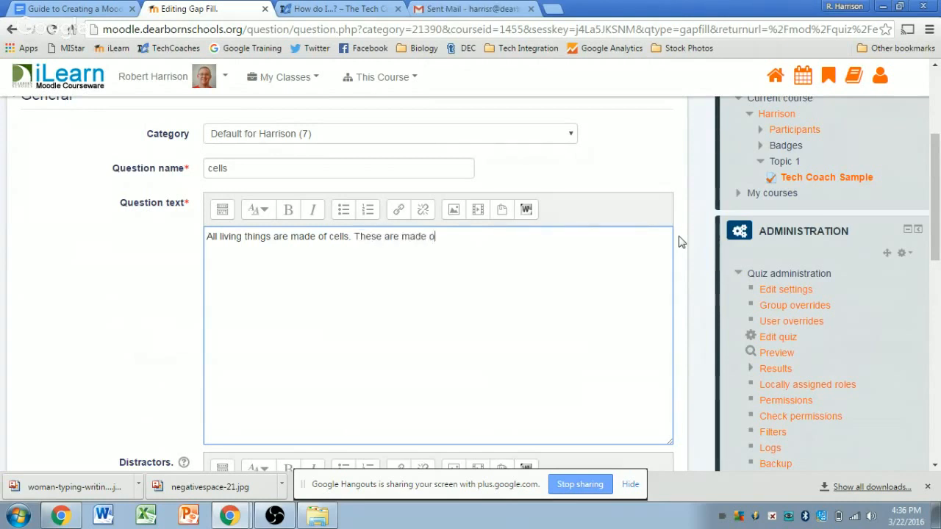
text(f parts called organelles.)
key(Return)
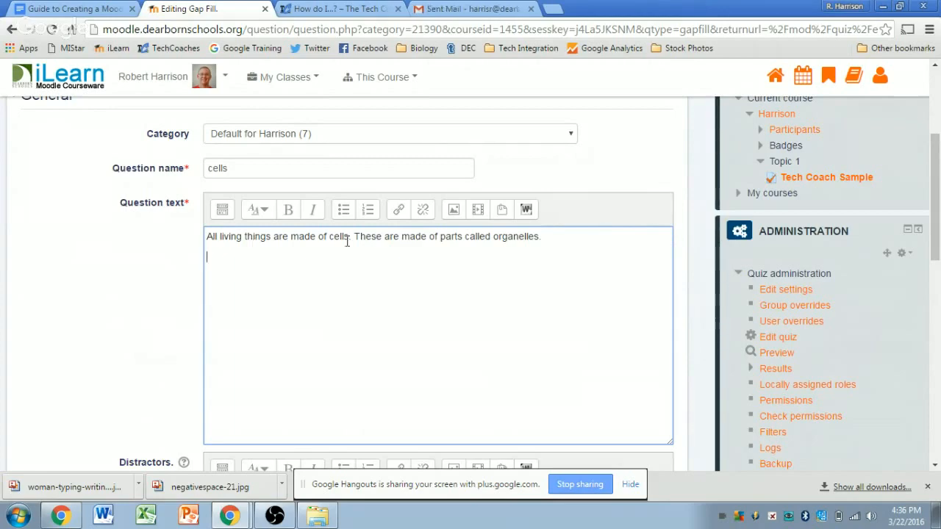
scroll(361, 237, up, 2)
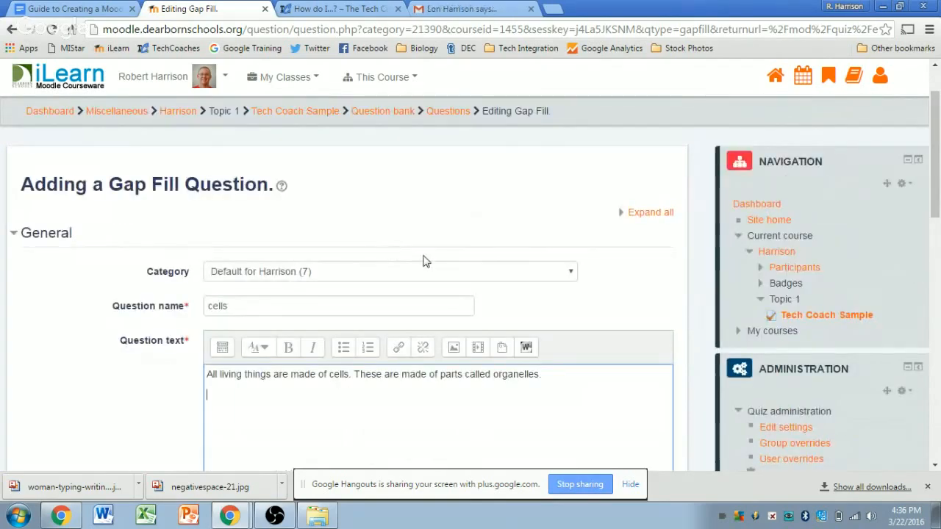
scroll(683, 299, down, 1)
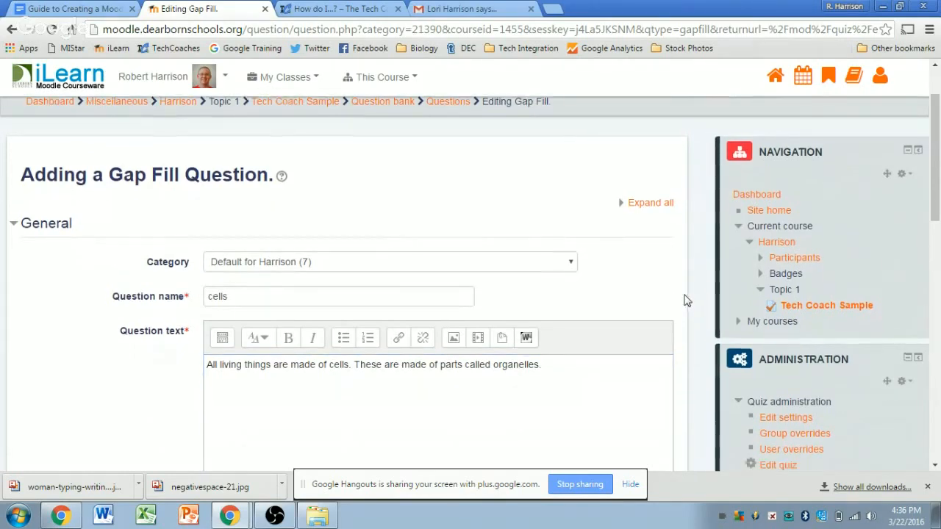
scroll(683, 297, down, 1)
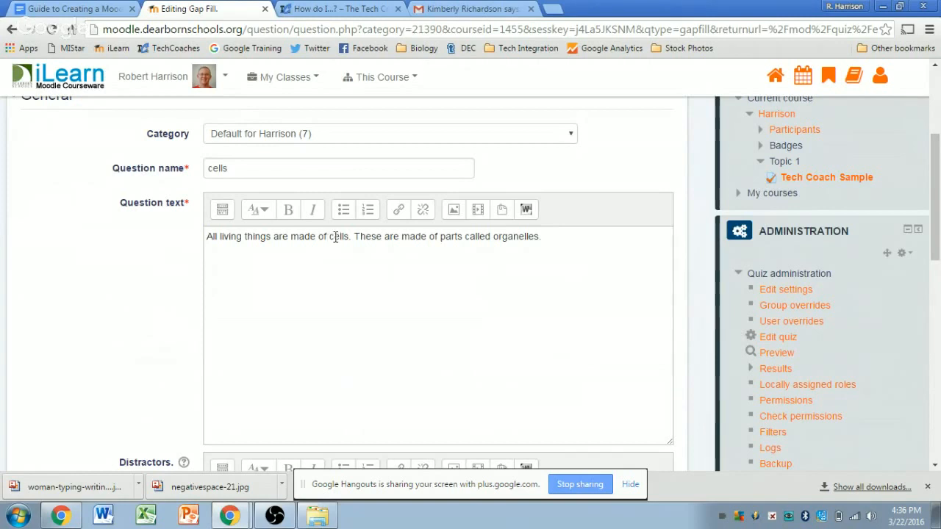
Step: Wrap 'cells' and 'organelles' in square brackets in the question text to make the two gaps
click(329, 236)
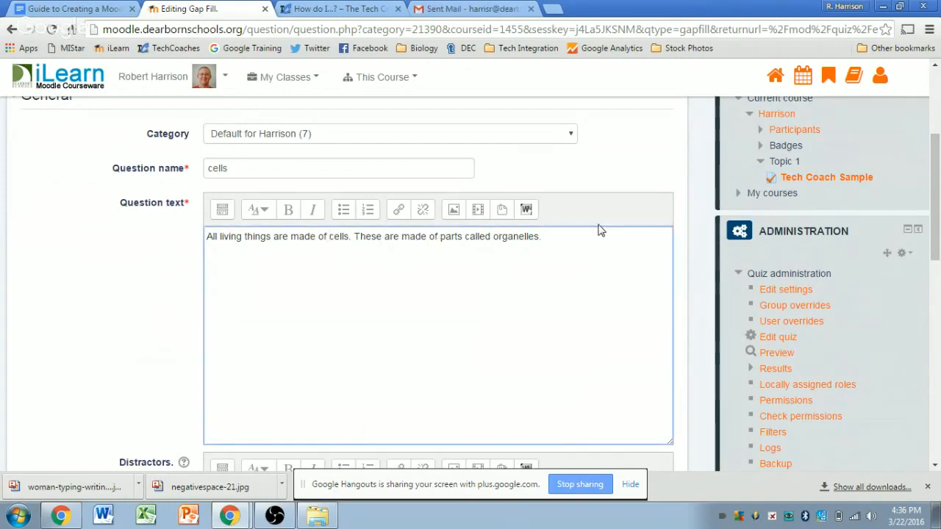
text([)
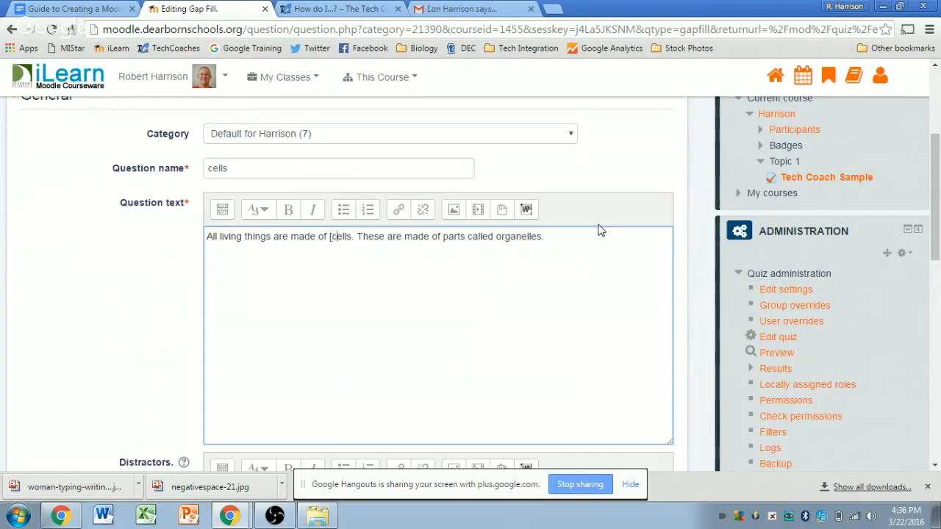
key(Right)
key(Right)
text(])
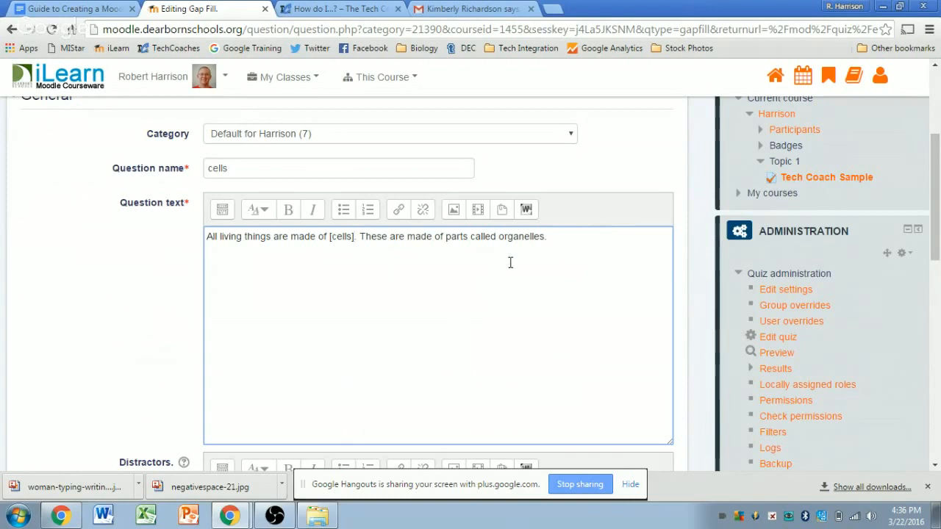
click(502, 238)
text([)
key(Right)
key(Right)
key(Right)
key(Right)
key(Right)
key(Right)
key(Right)
key(Right)
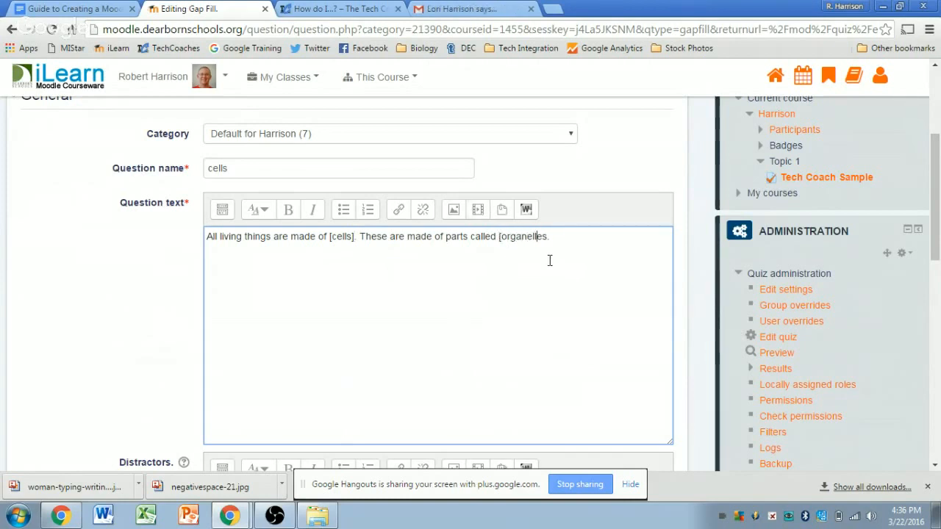
text(].)
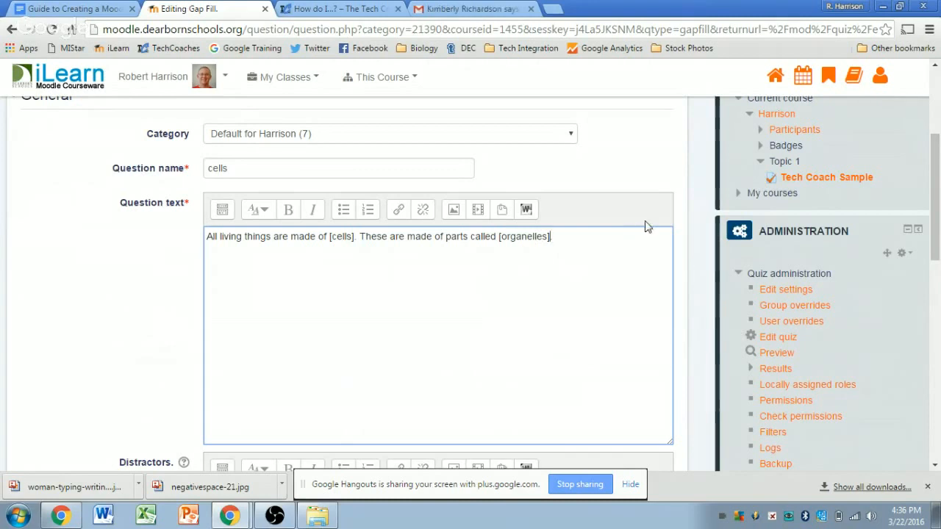
click(684, 219)
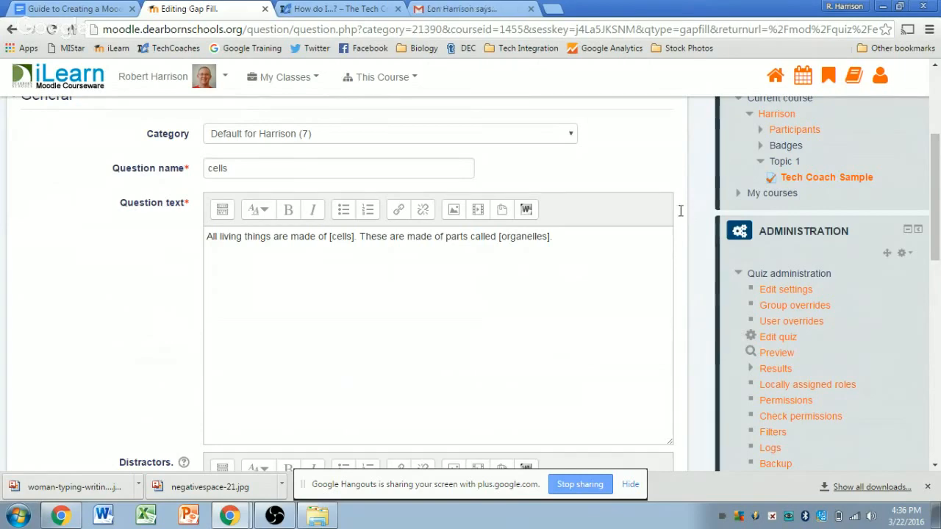
scroll(680, 215, down, 2)
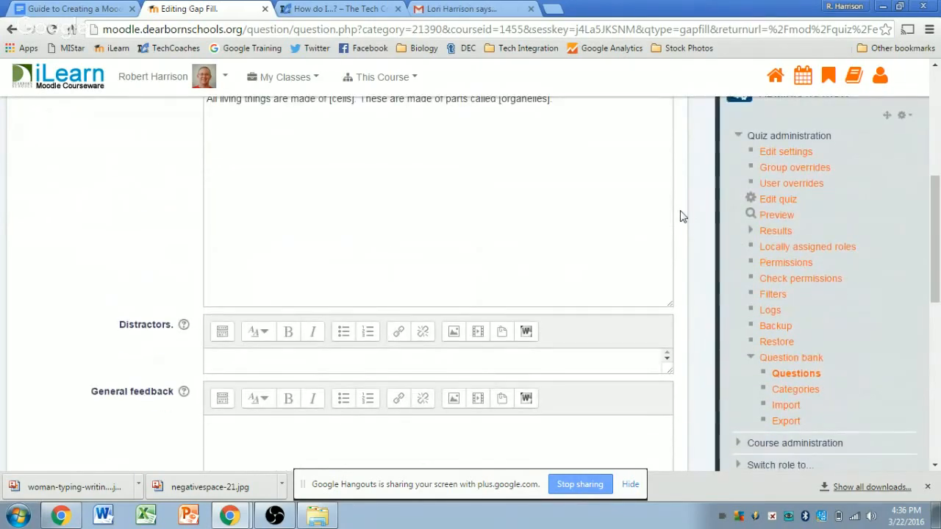
scroll(684, 215, up, 1)
scroll(683, 216, down, 1)
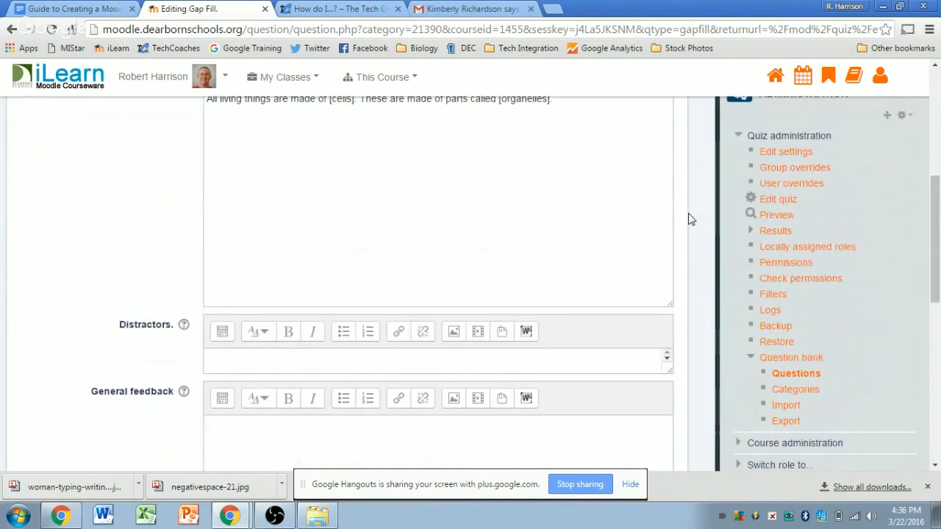
Step: Enter 'atoms,nucleus' as the question's distractors
scroll(687, 217, up, 1)
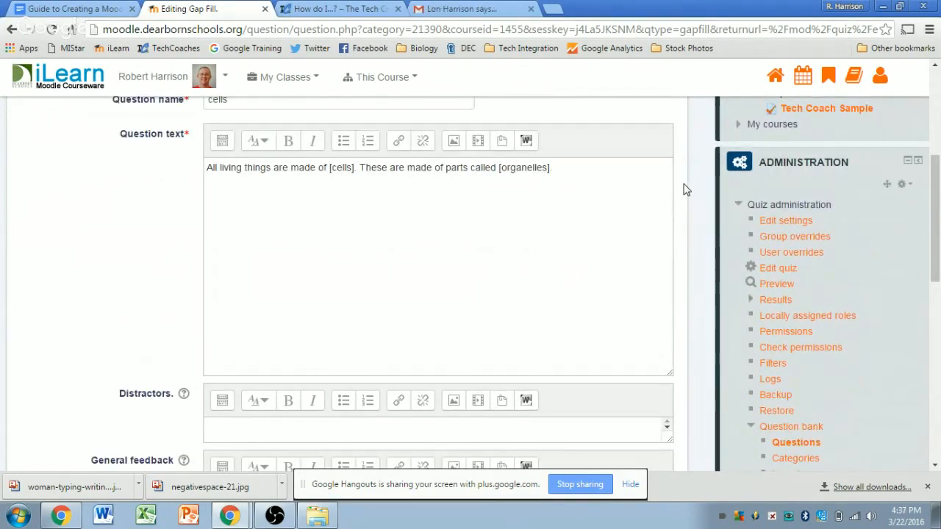
scroll(684, 189, down, 1)
click(328, 370)
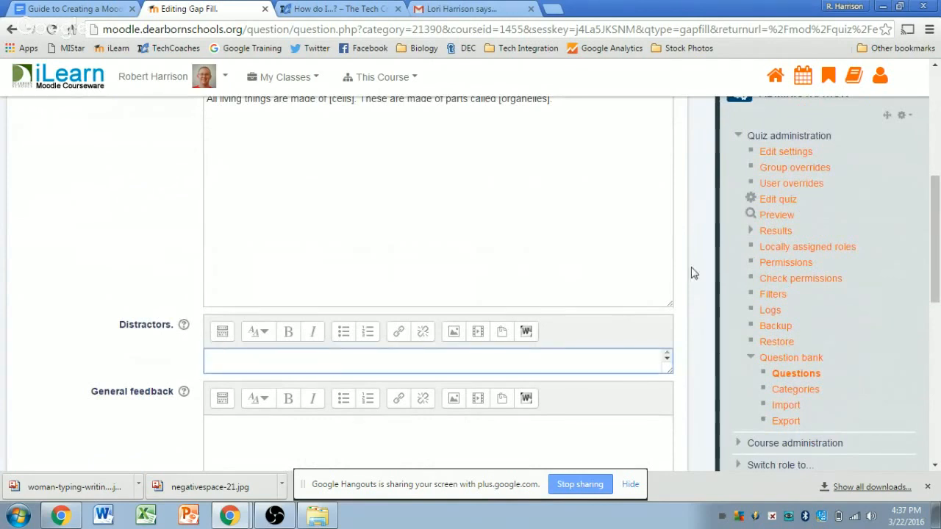
text(atoms,)
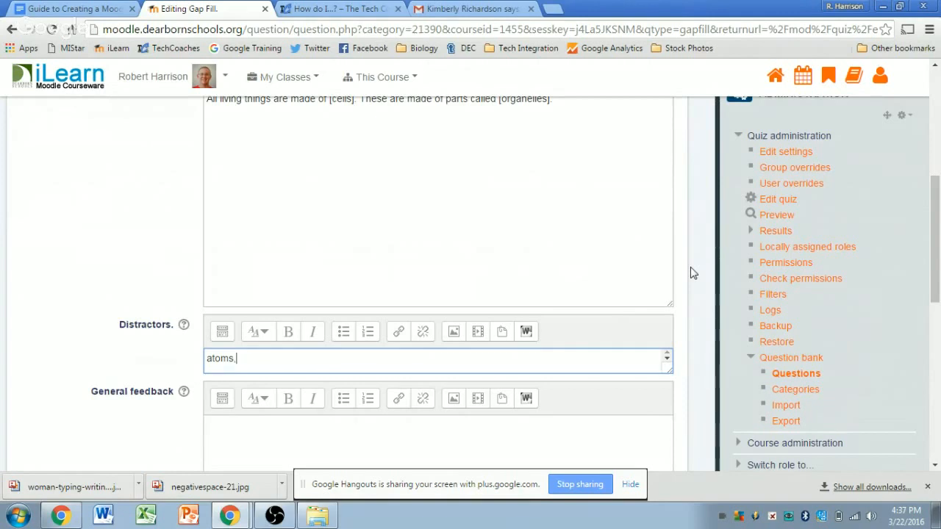
text(nuclu)
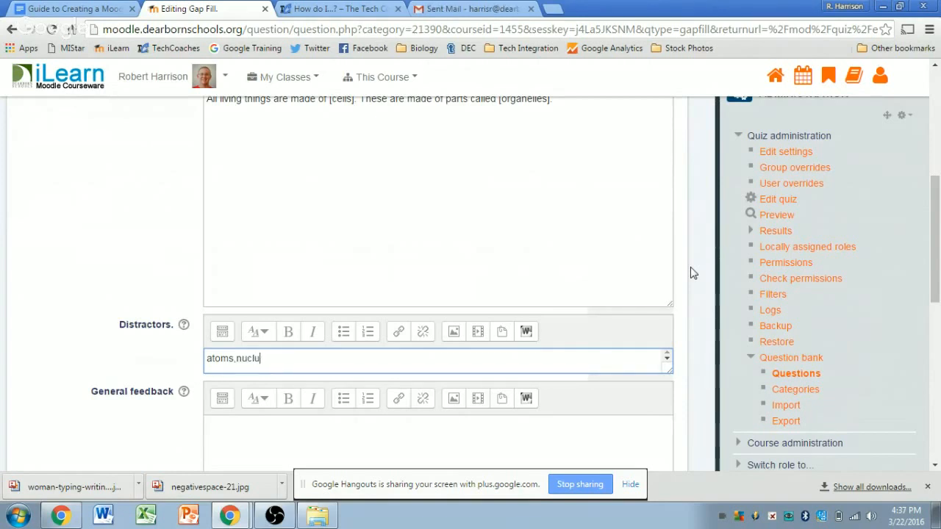
text(esleus)
click(688, 275)
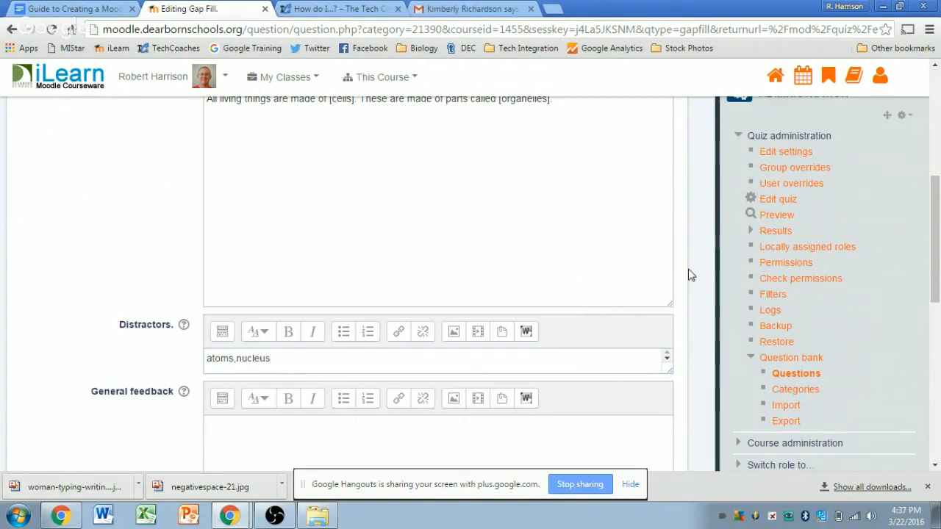
scroll(688, 273, down, 3)
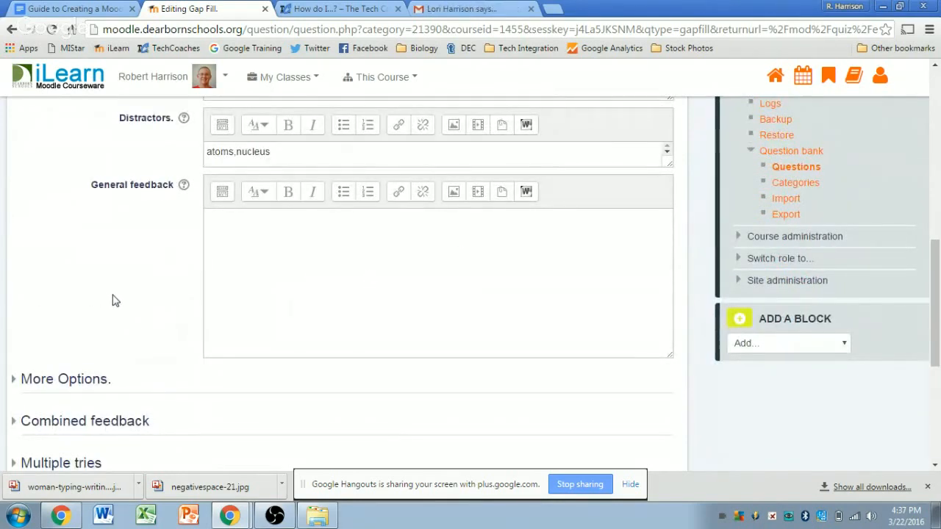
Step: Expand More Options and keep square brackets as the gap delimiter characters
scroll(111, 300, down, 1)
scroll(163, 307, down, 1)
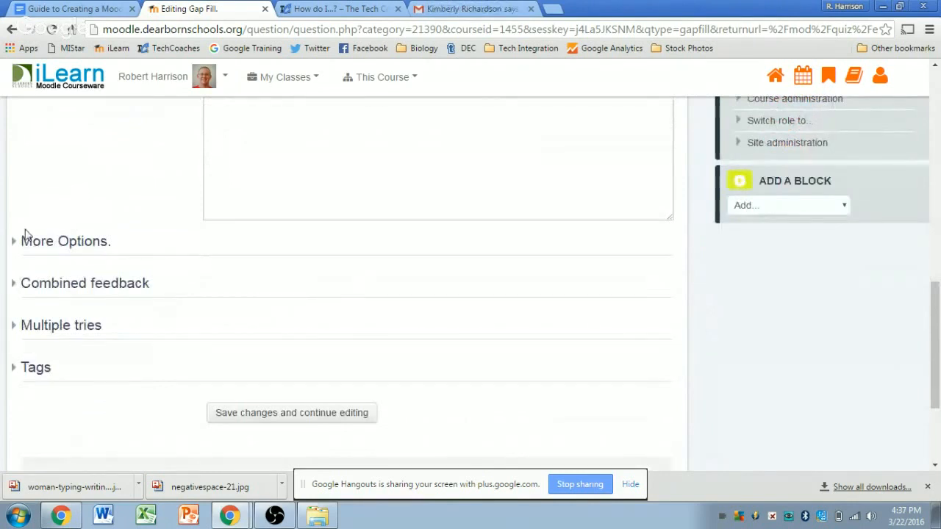
click(44, 242)
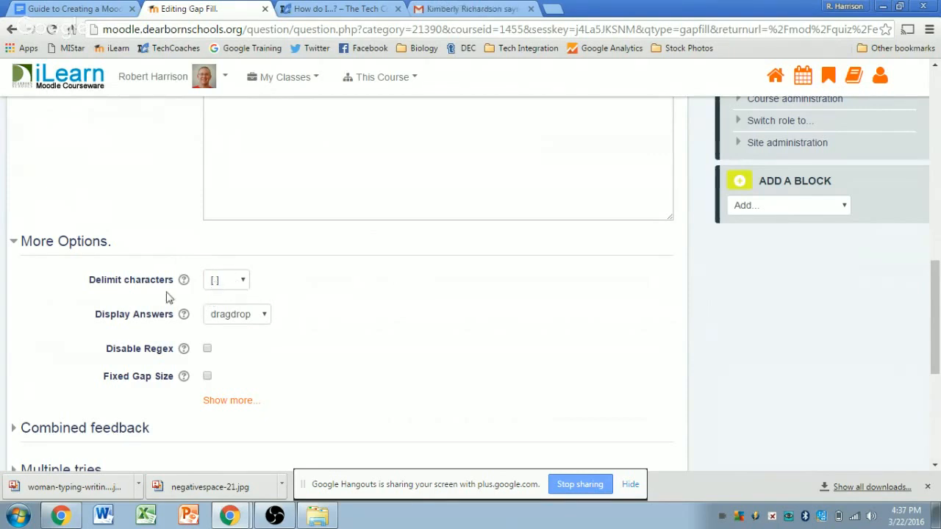
click(244, 286)
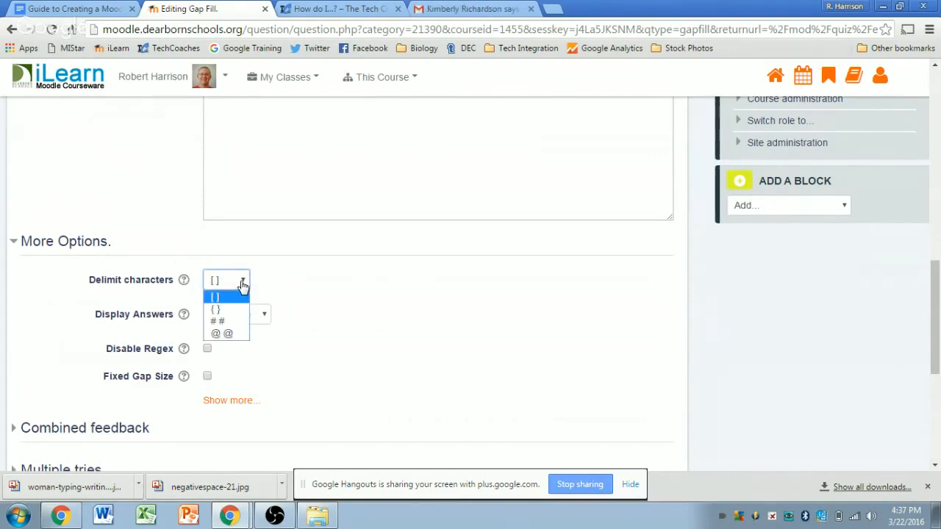
click(229, 297)
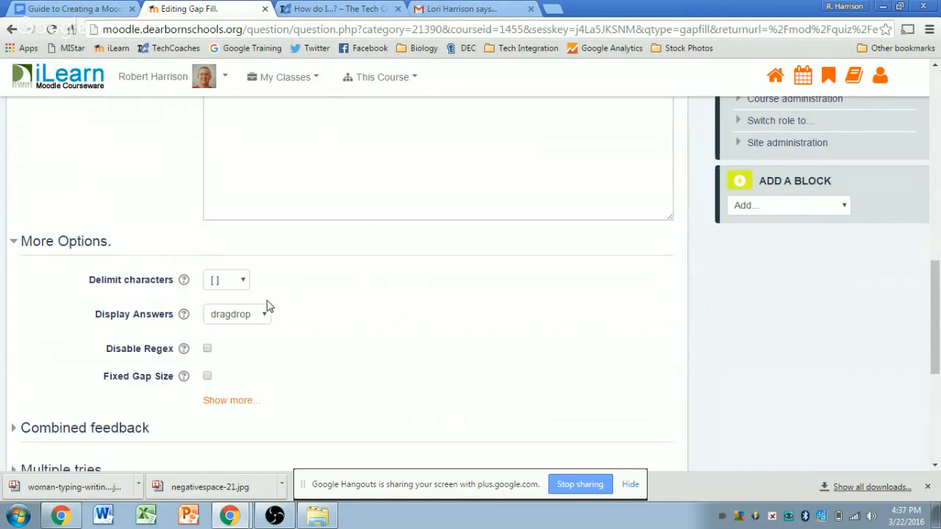
Step: Tick Fixed Gap Size so every gap is the same size
scroll(321, 287, up, 10)
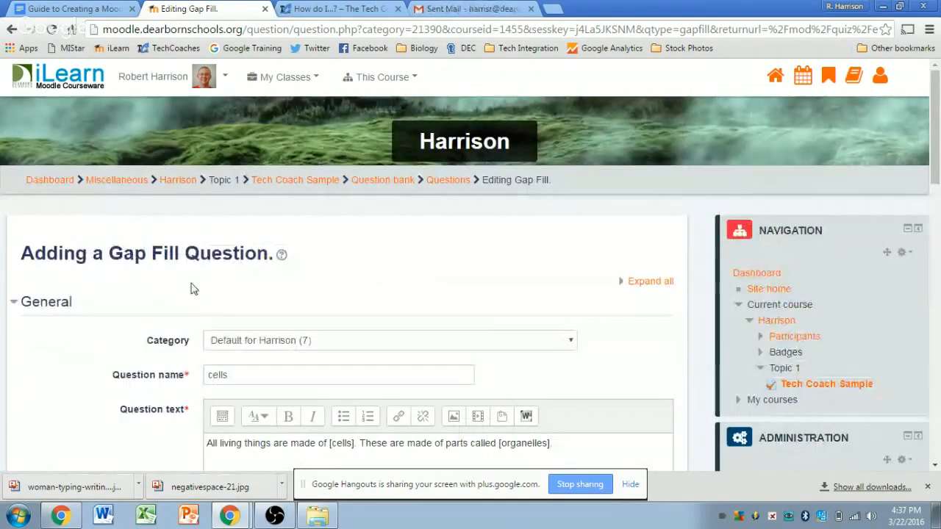
scroll(223, 294, down, 10)
scroll(328, 332, down, 1)
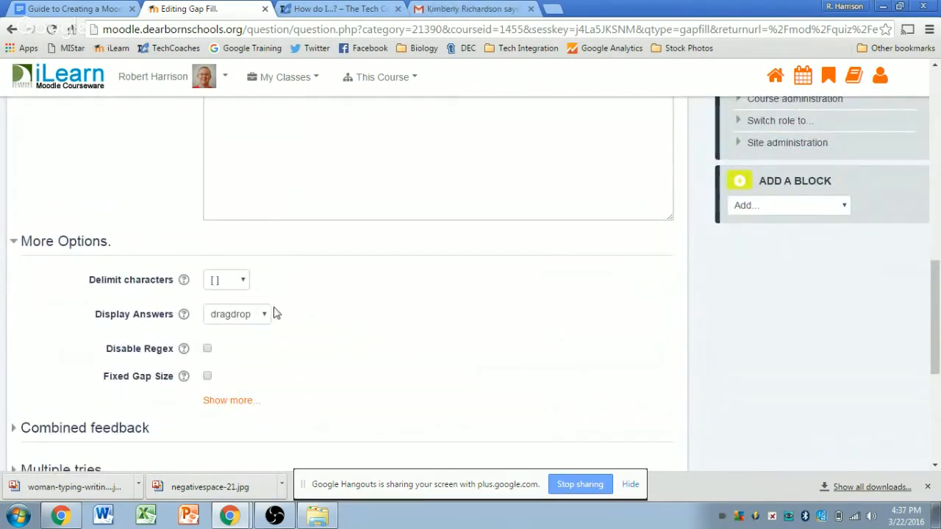
scroll(308, 294, down, 1)
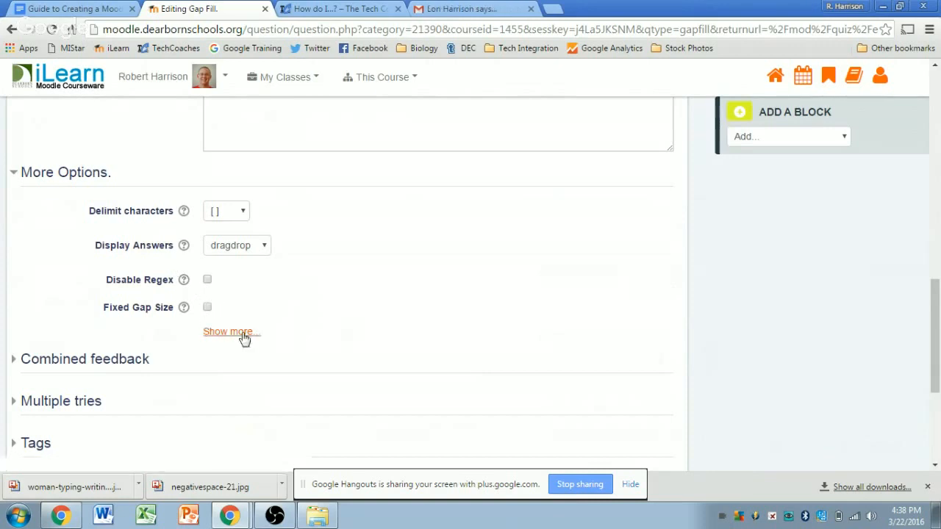
scroll(368, 287, up, 3)
scroll(371, 288, up, 5)
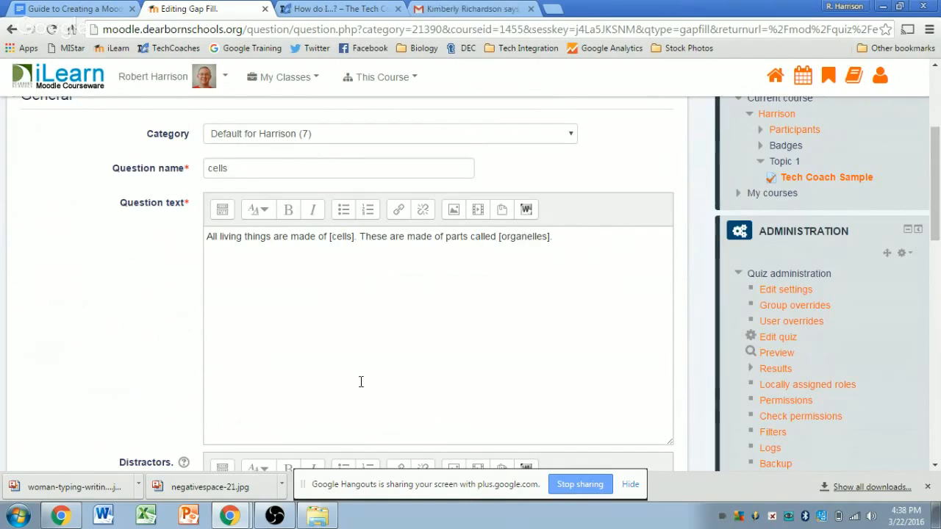
scroll(401, 307, down, 4)
scroll(409, 309, down, 5)
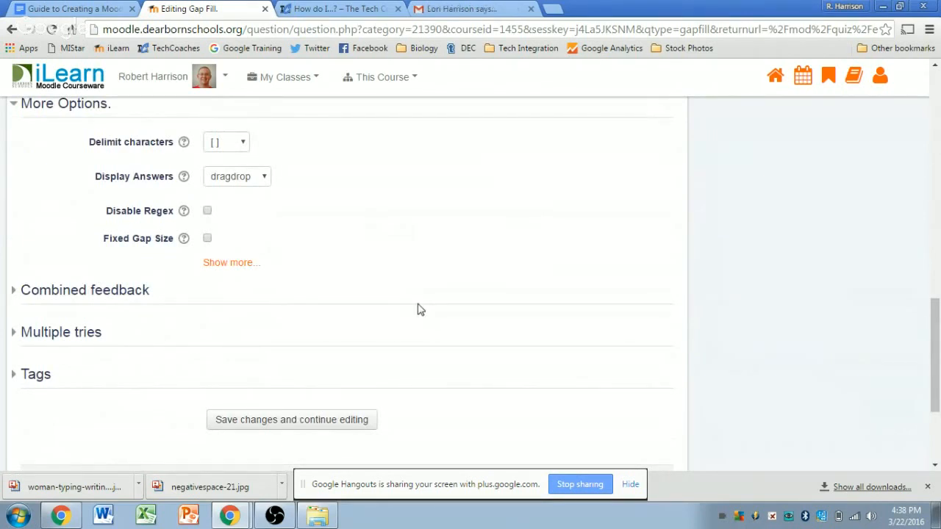
click(207, 240)
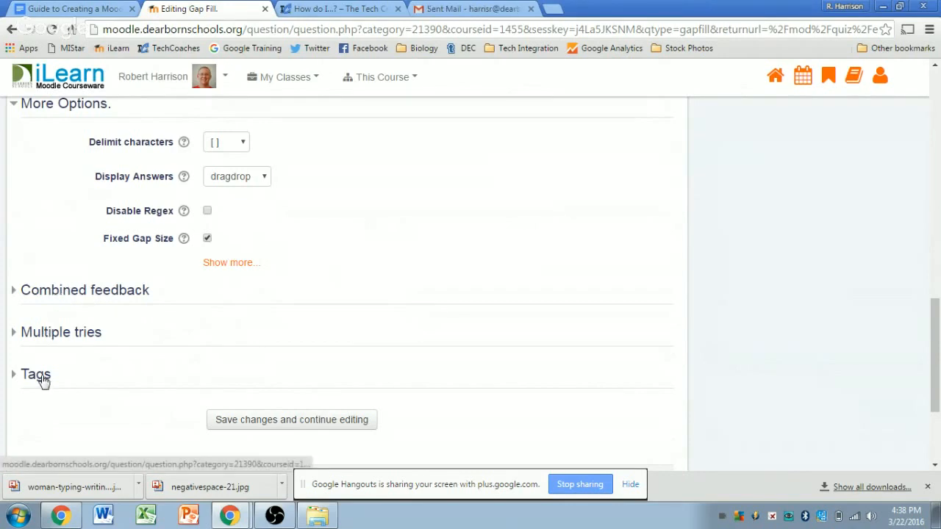
scroll(368, 356, down, 2)
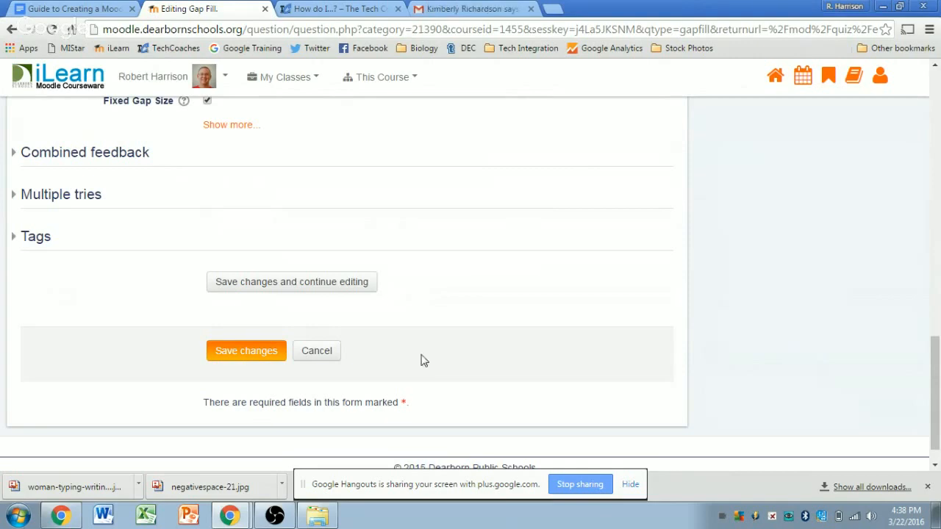
Step: Save the cells question and review the quiz list, now 1 question worth 2.00 points
click(242, 353)
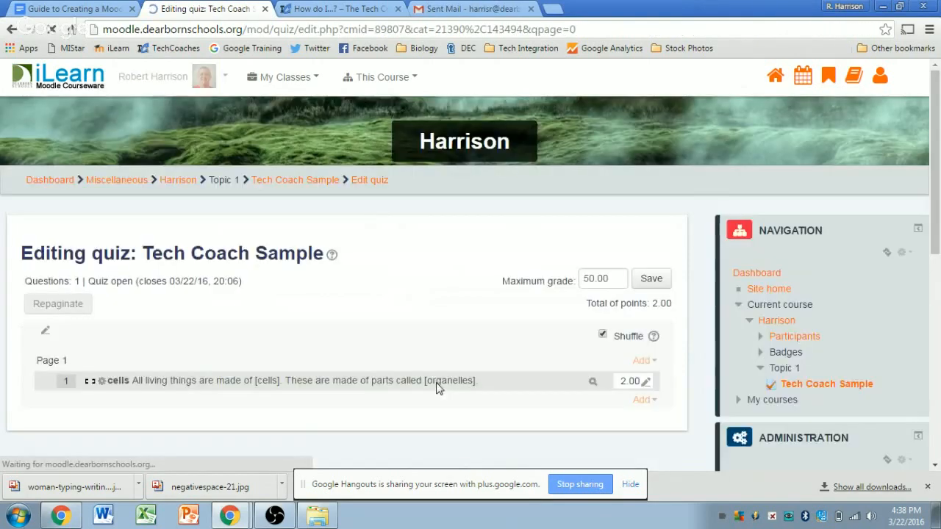
scroll(681, 236, down, 1)
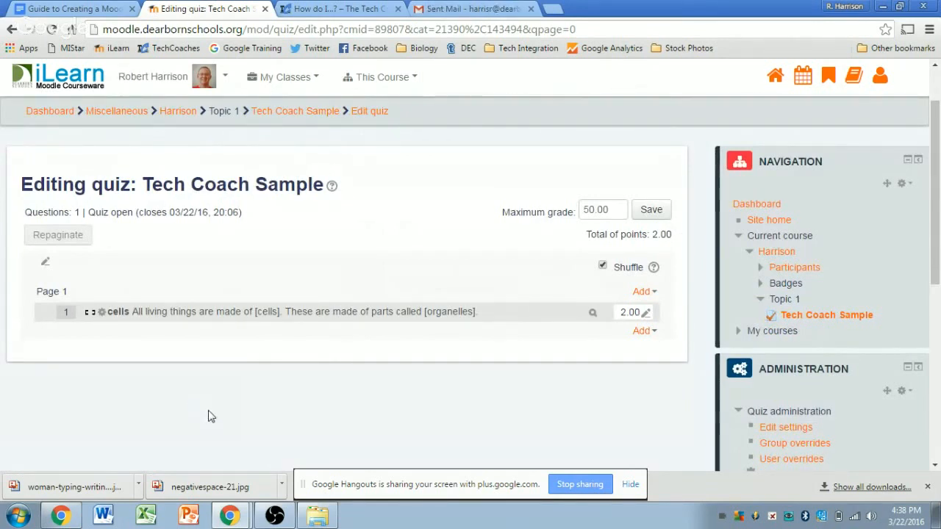
scroll(519, 313, down, 1)
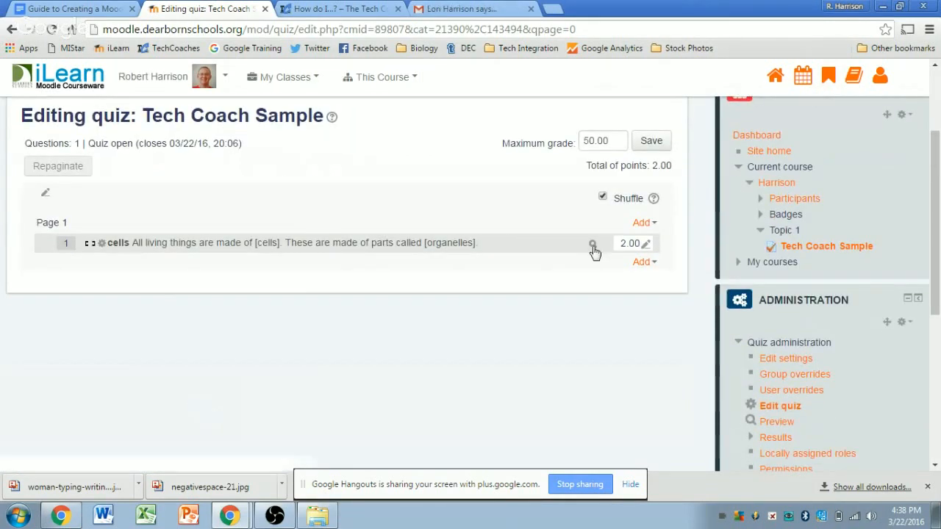
scroll(720, 362, down, 2)
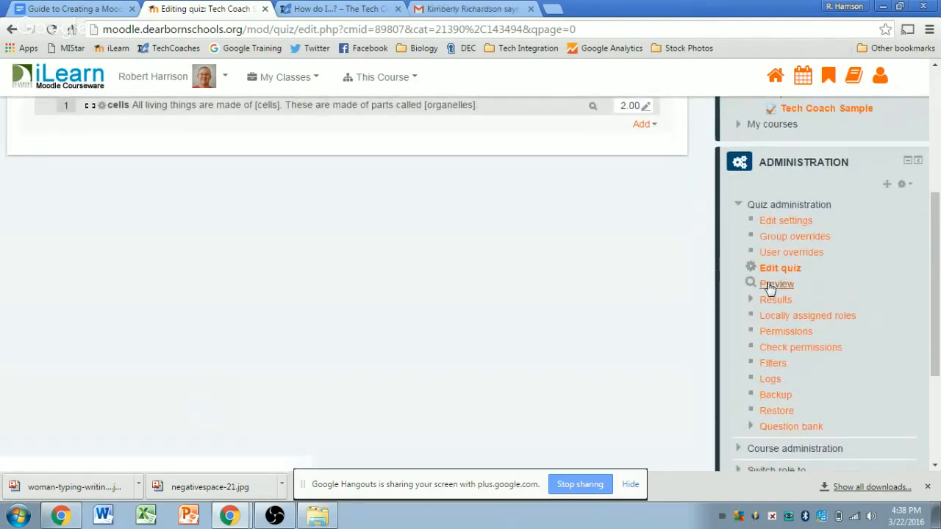
scroll(689, 343, up, 2)
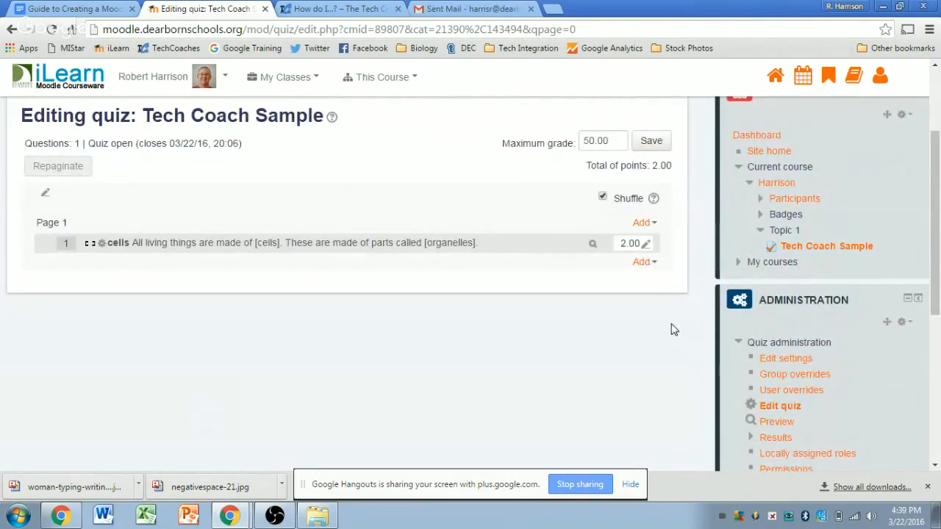
Step: Preview cells, drag cells and organelles into the blanks to score 2.00/2.00, then reopen it for editing
click(592, 243)
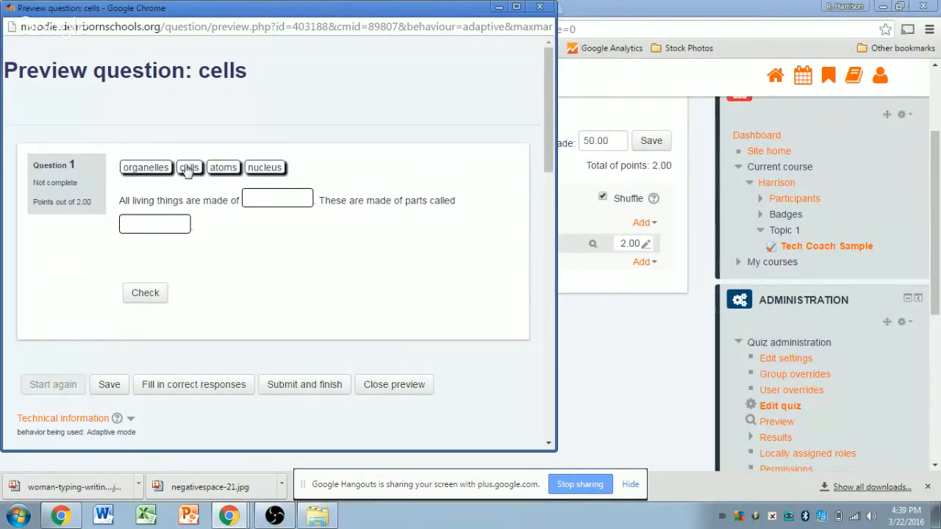
drag(188, 169, 276, 200)
drag(141, 167, 150, 225)
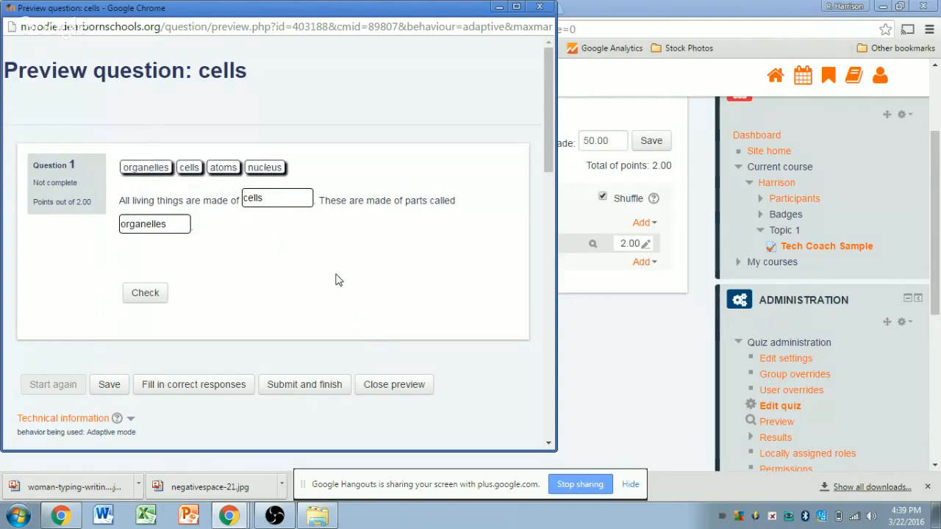
scroll(342, 274, down, 1)
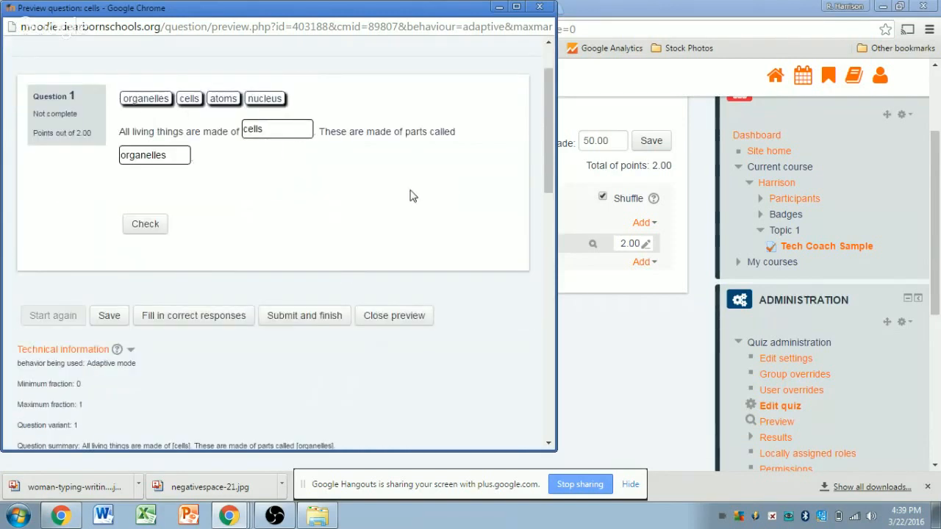
click(143, 229)
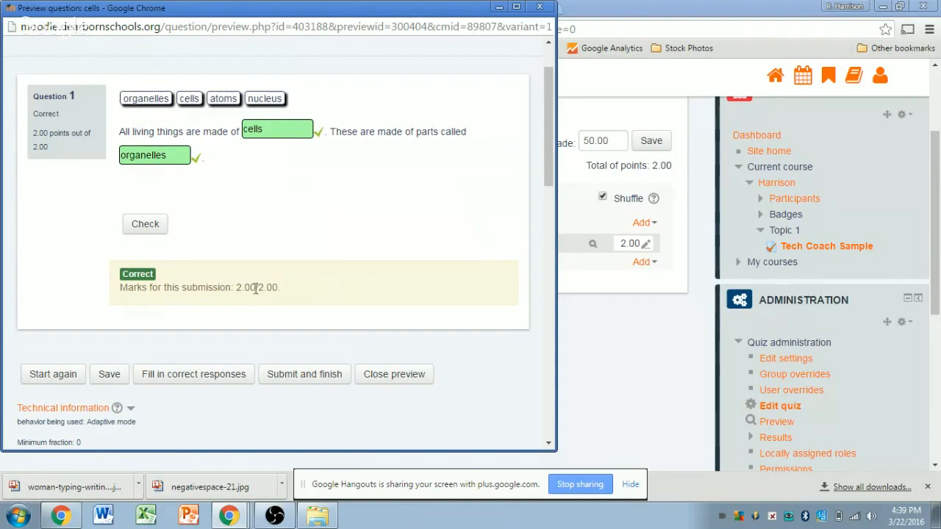
drag(233, 288, 273, 289)
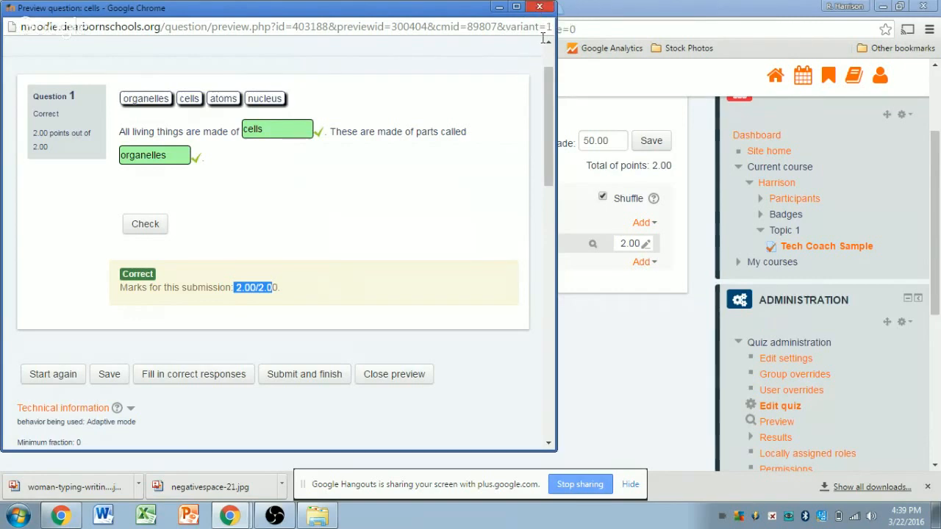
click(541, 8)
click(101, 243)
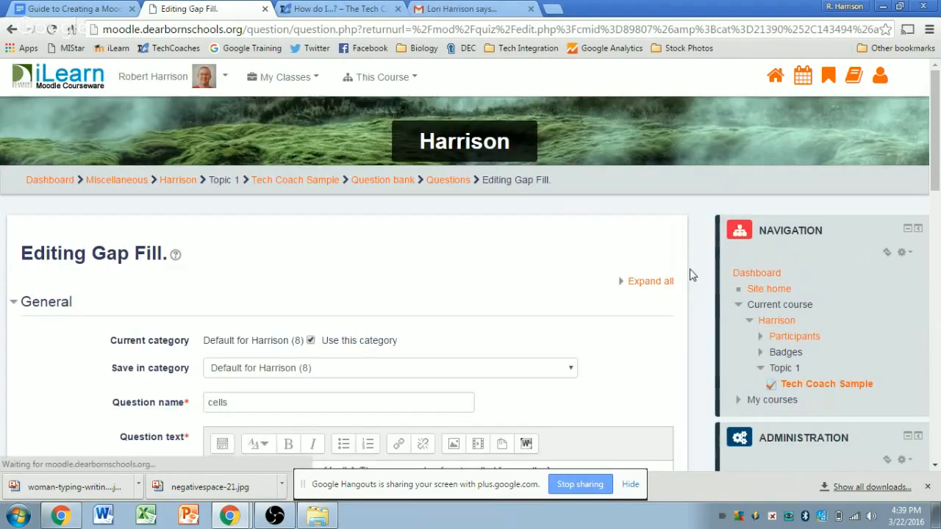
Step: Set the cells question's Display Answers option to dropdown and save it
click(12, 29)
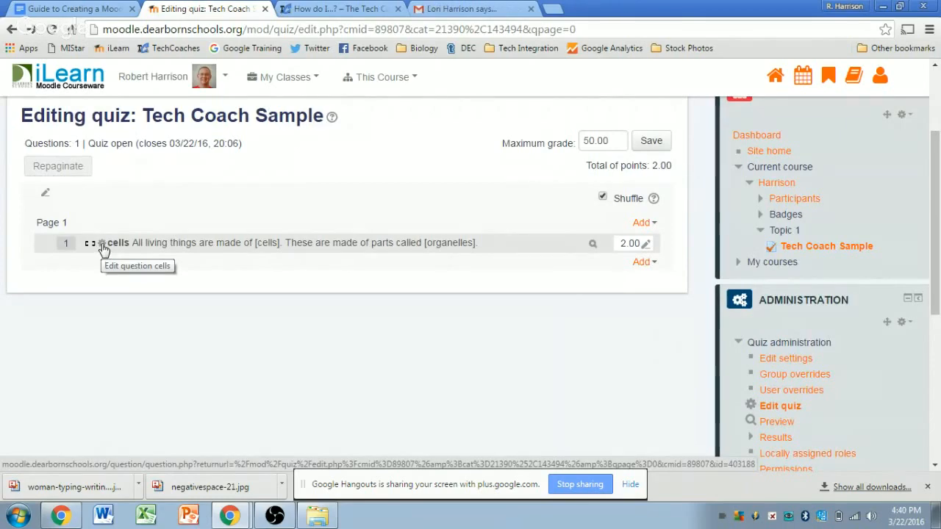
click(102, 246)
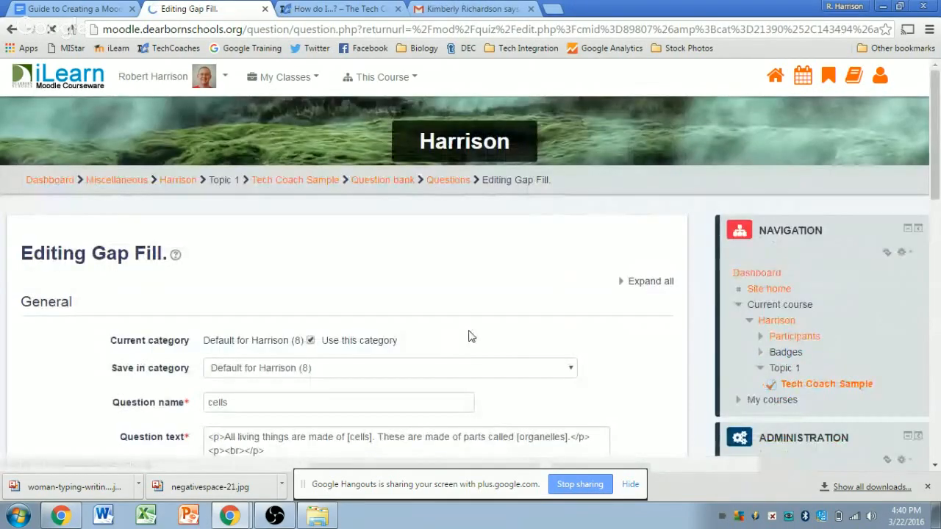
scroll(698, 330, down, 4)
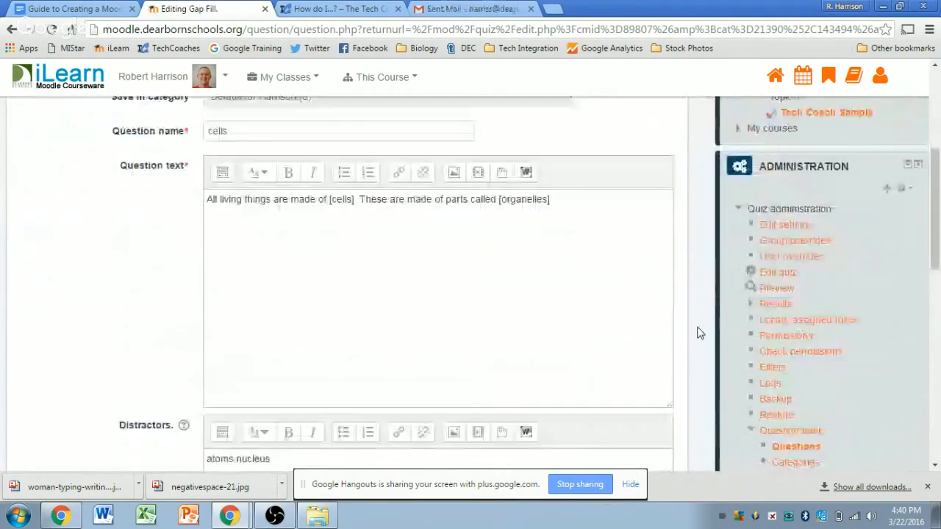
scroll(699, 332, down, 6)
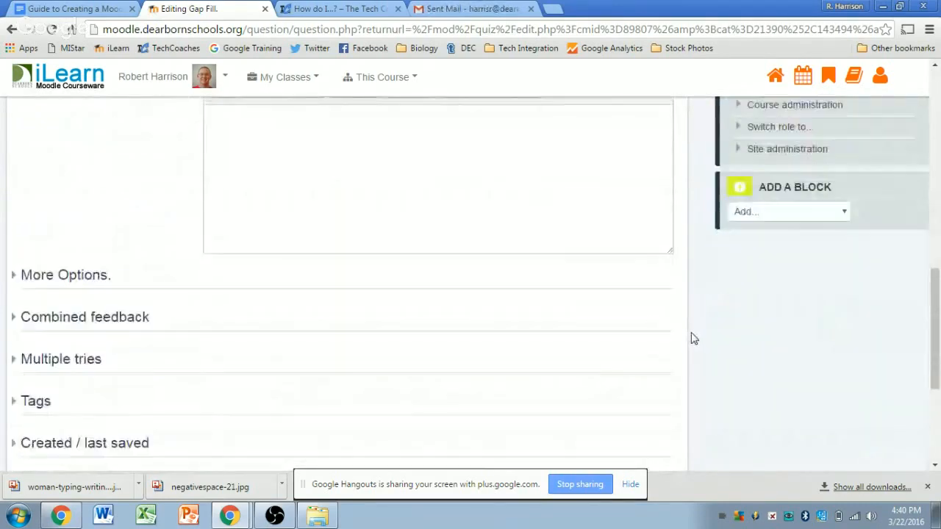
scroll(690, 338, down, 1)
click(37, 203)
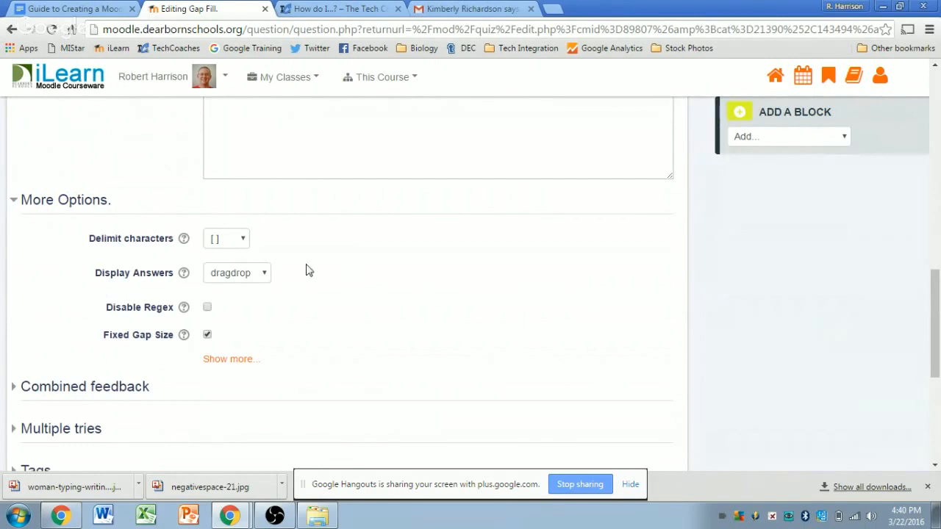
click(262, 275)
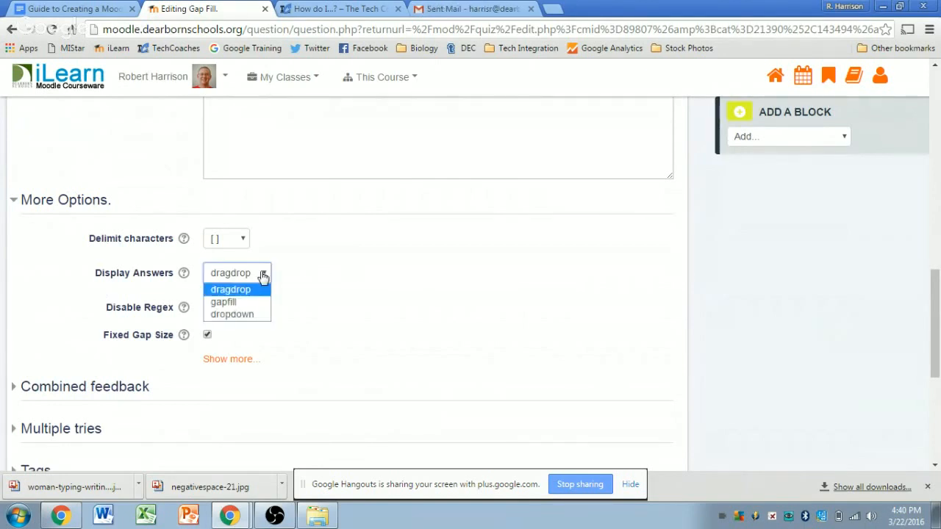
click(246, 315)
scroll(380, 286, down, 5)
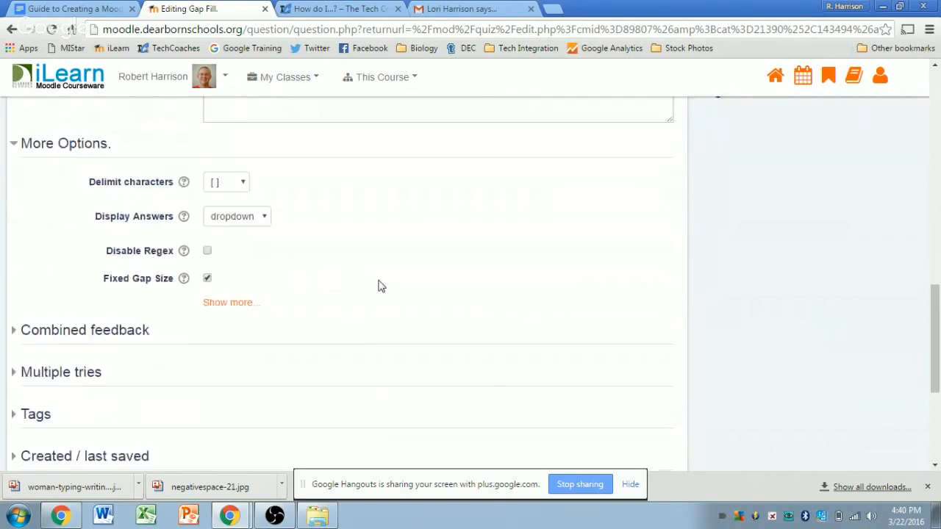
click(252, 316)
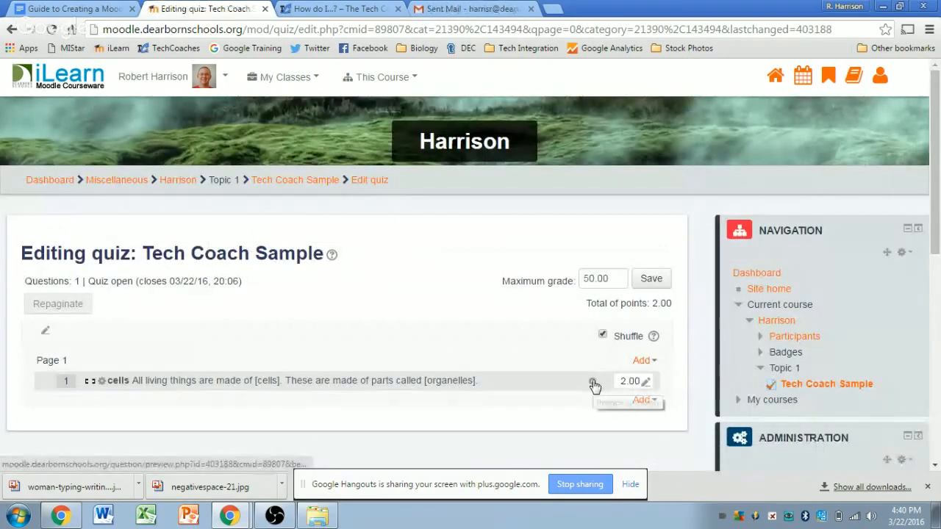
Step: Preview the cells question to see each blank as a dropdown list
click(593, 382)
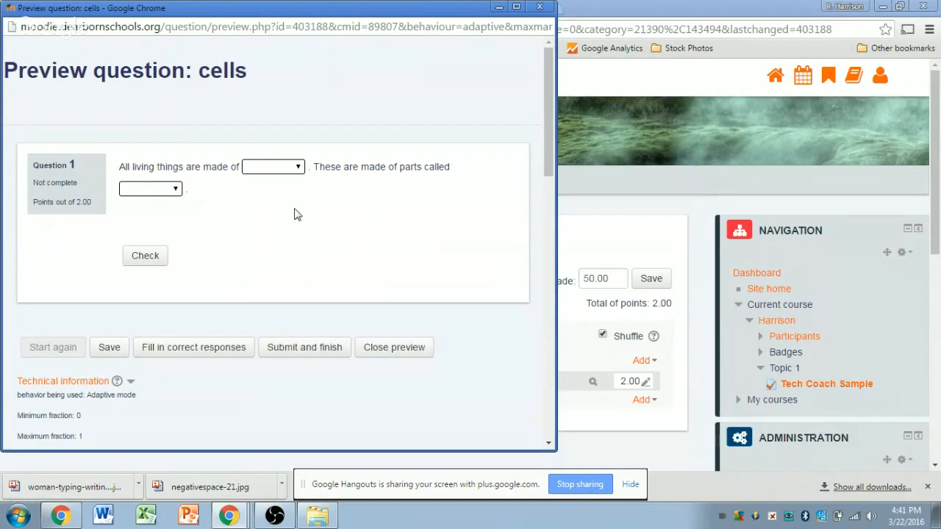
Step: Answer nucleus and organelles, check, and note the 1.00/2.00 score with its 0.67 penalty
click(297, 168)
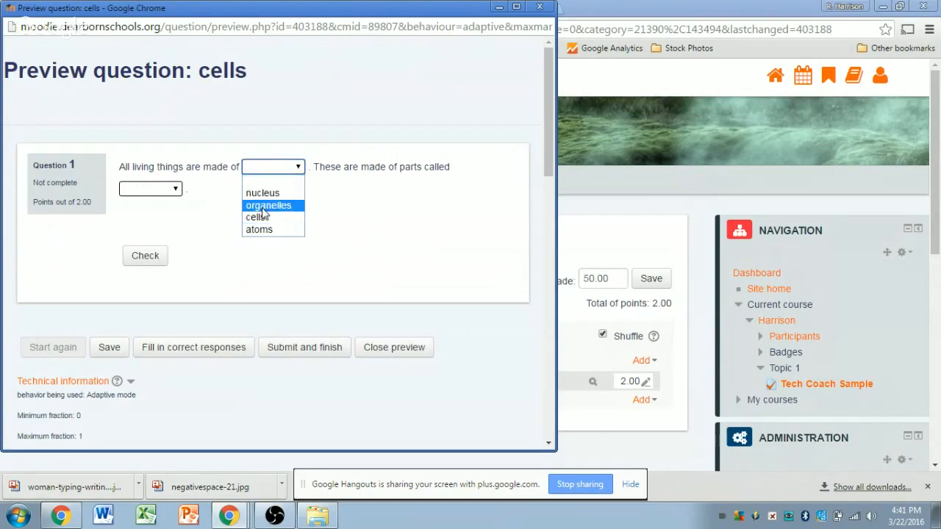
click(259, 193)
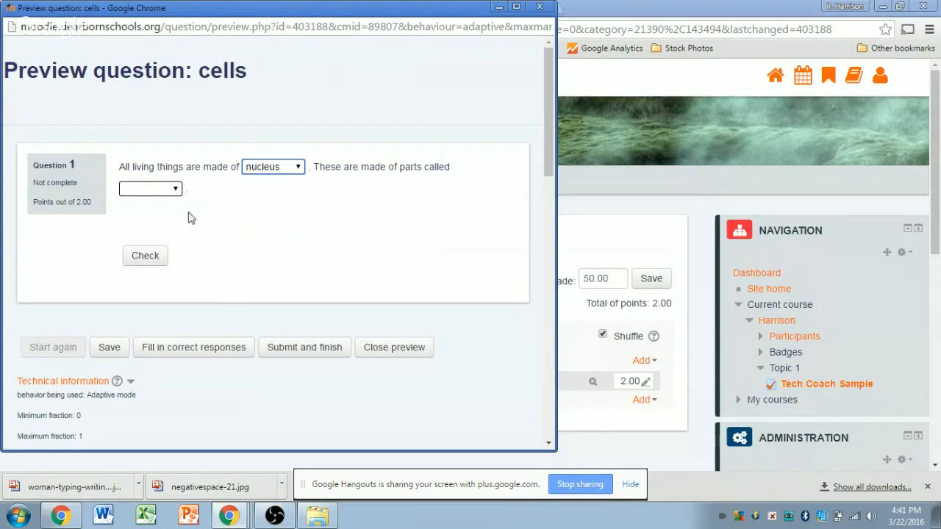
click(164, 189)
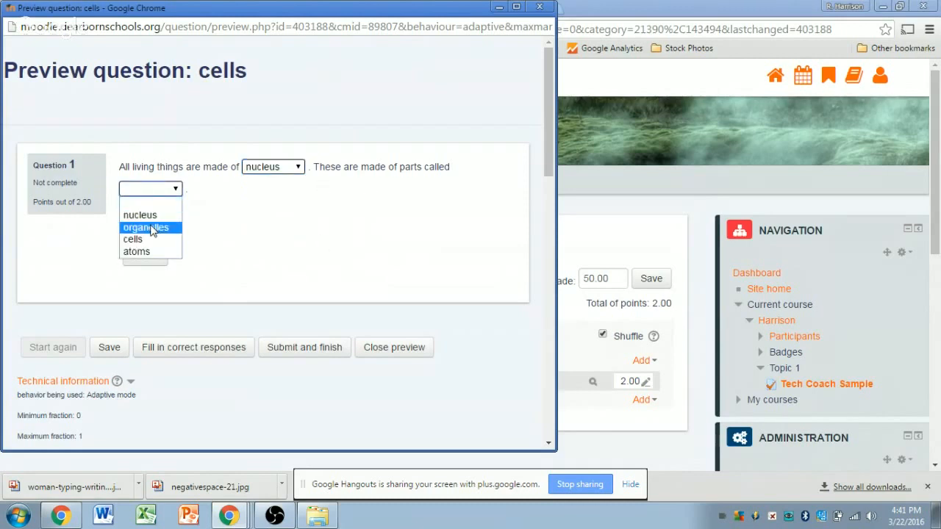
click(153, 229)
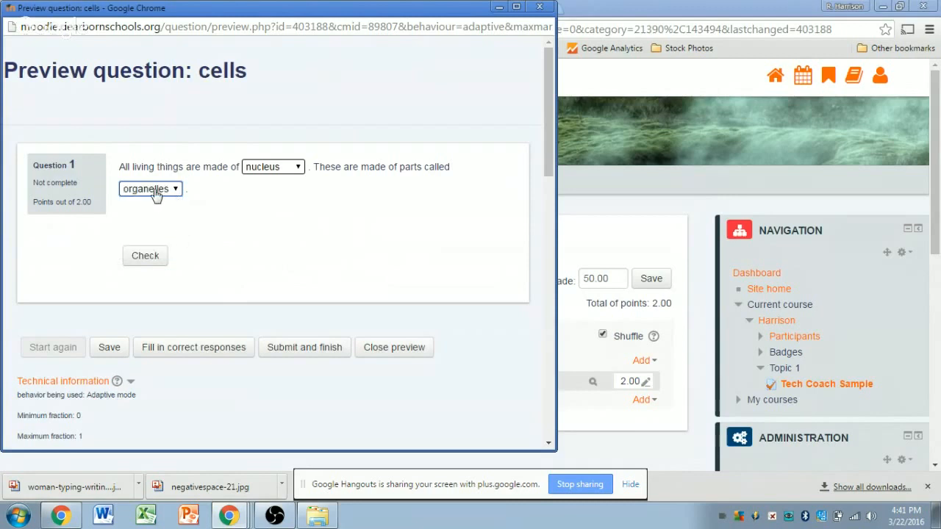
click(147, 255)
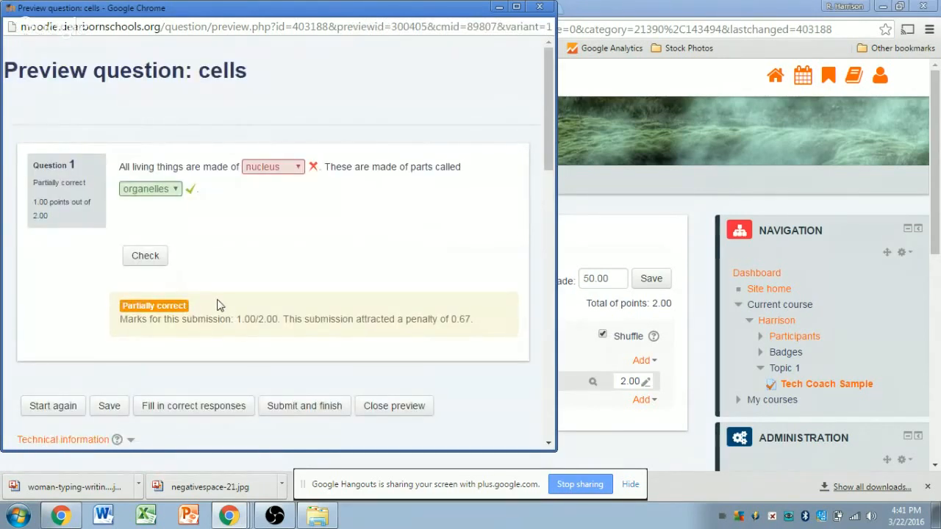
drag(250, 321, 279, 319)
drag(451, 319, 473, 322)
Step: Change the first gap to cells, recheck for 2.00/2.00 (1.33/2.00 overall), and close the preview
click(301, 169)
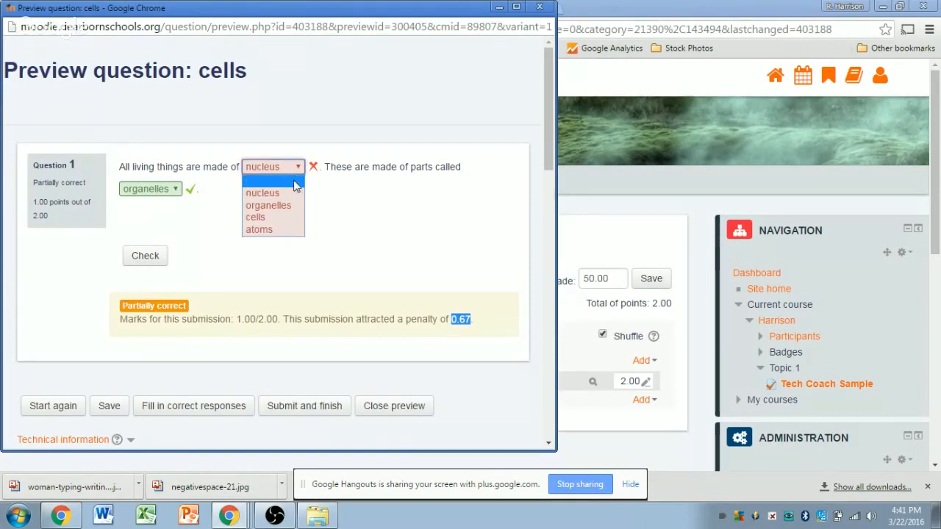
click(284, 215)
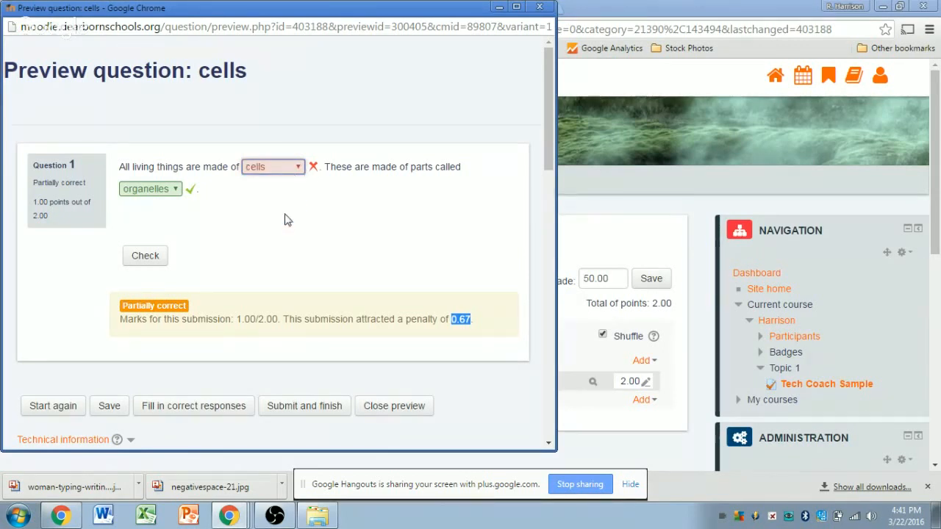
click(151, 256)
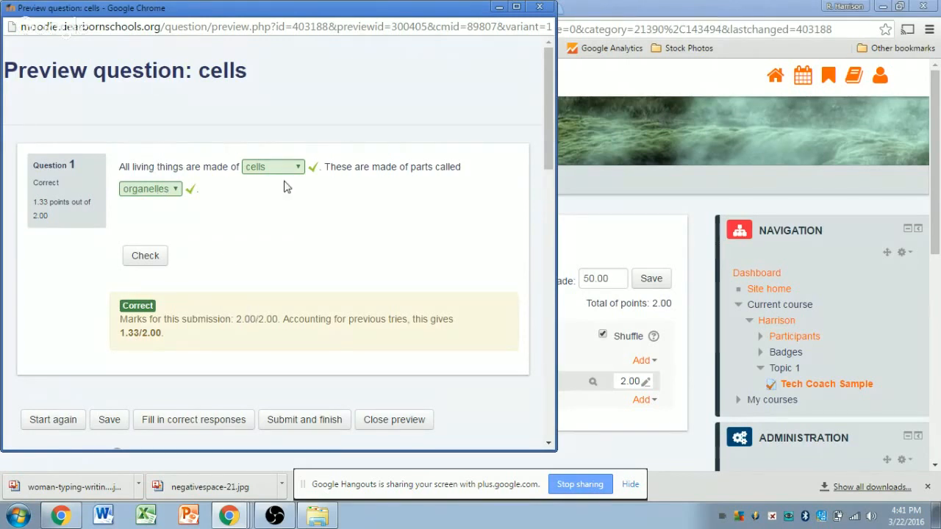
drag(234, 318, 277, 319)
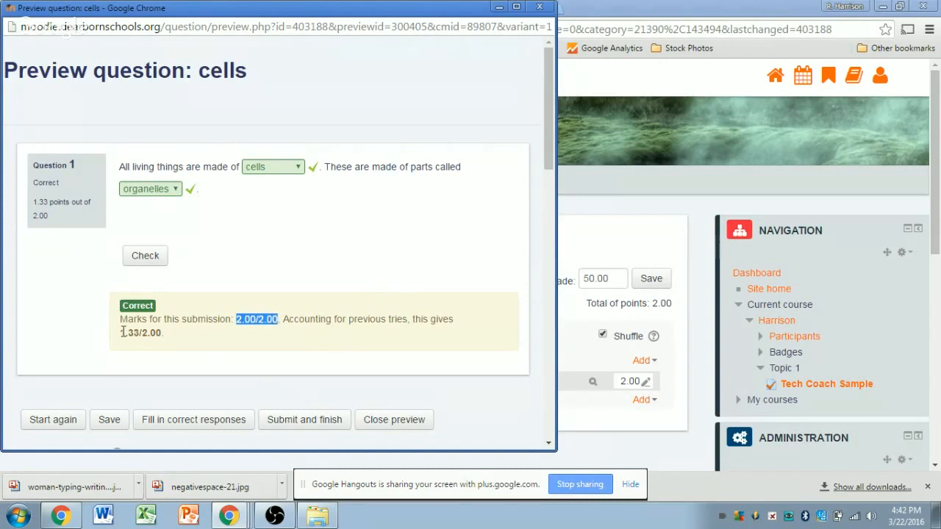
drag(122, 332, 156, 333)
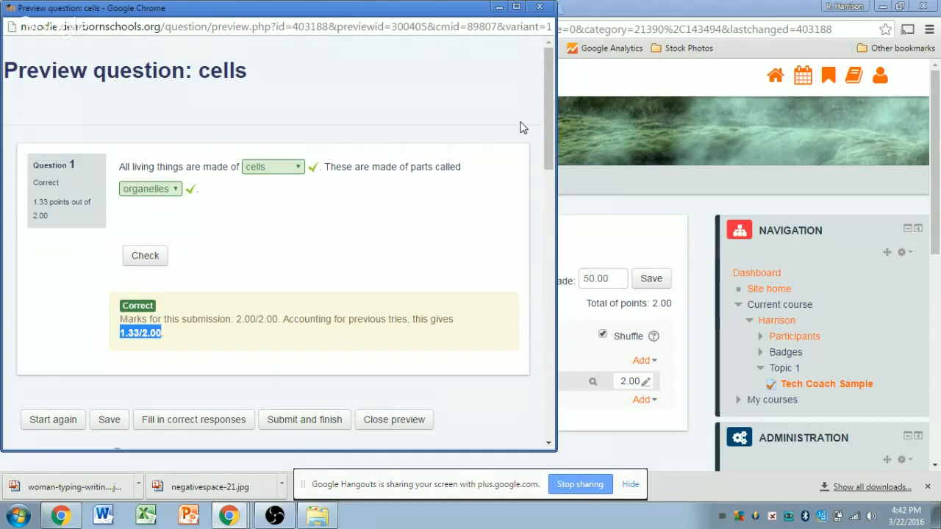
click(541, 9)
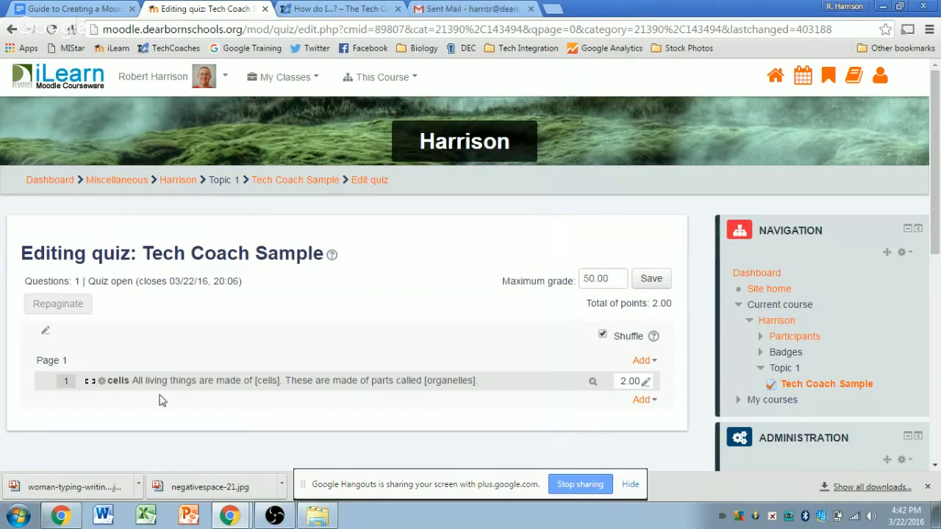
Step: Edit the cells question, set Display Answers under More Options to gapfill, and save the changes
click(102, 383)
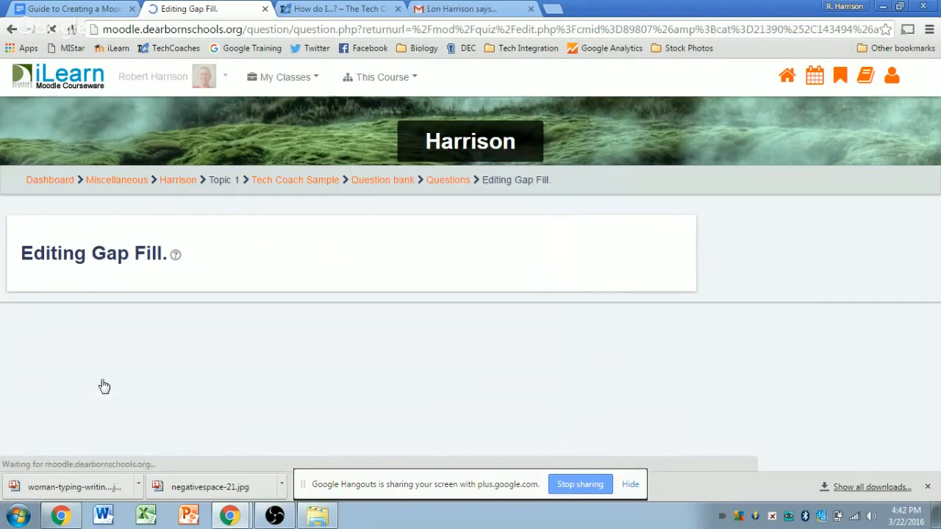
scroll(661, 250, down, 15)
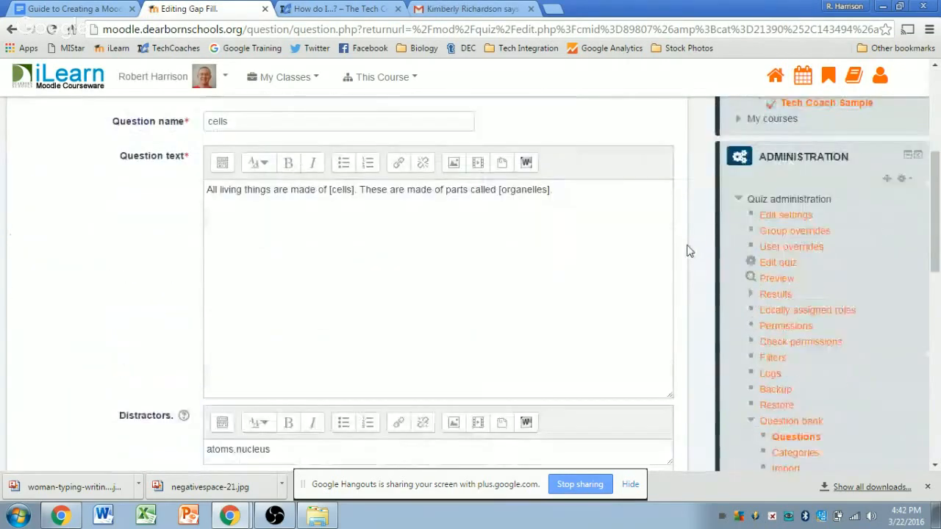
click(32, 202)
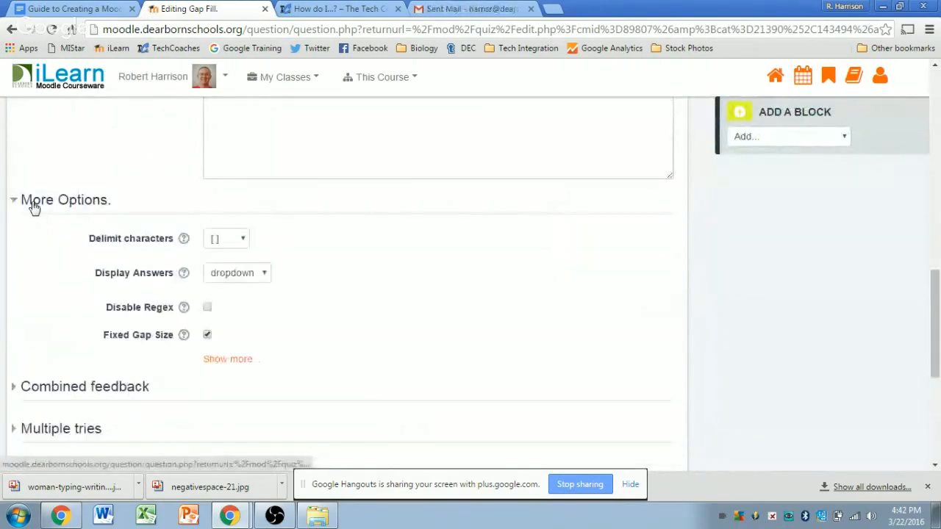
click(261, 278)
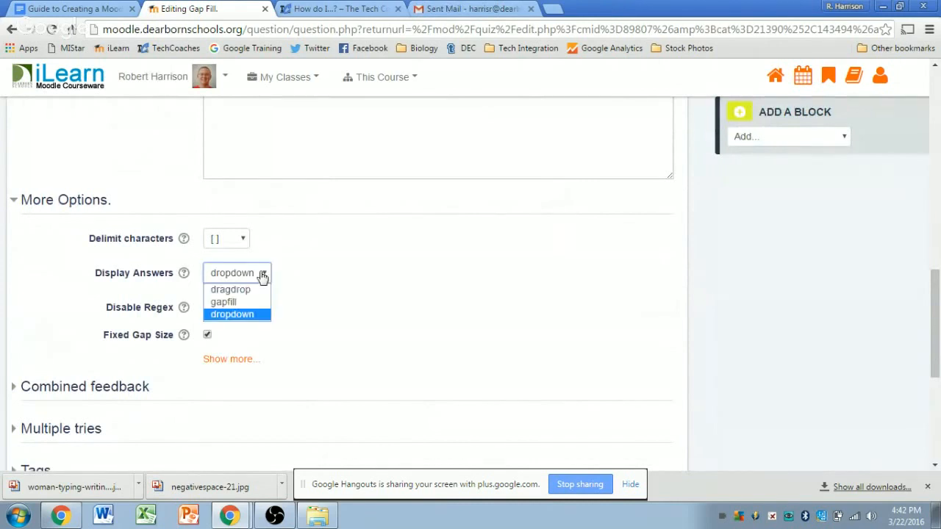
click(233, 301)
click(352, 262)
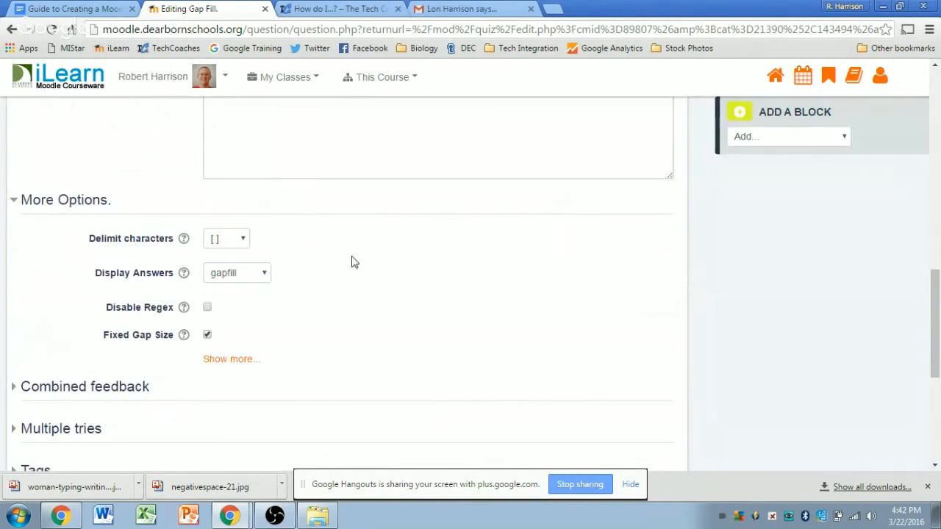
scroll(369, 264, down, 4)
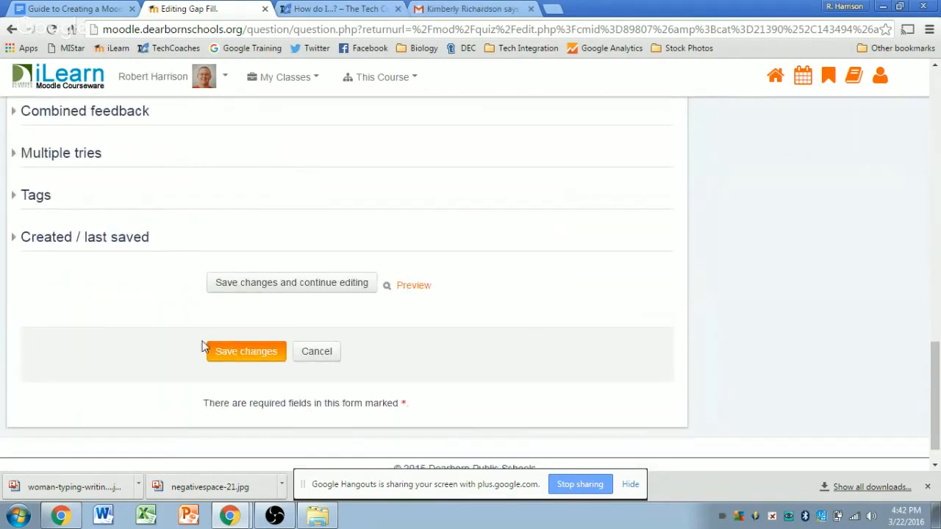
click(244, 352)
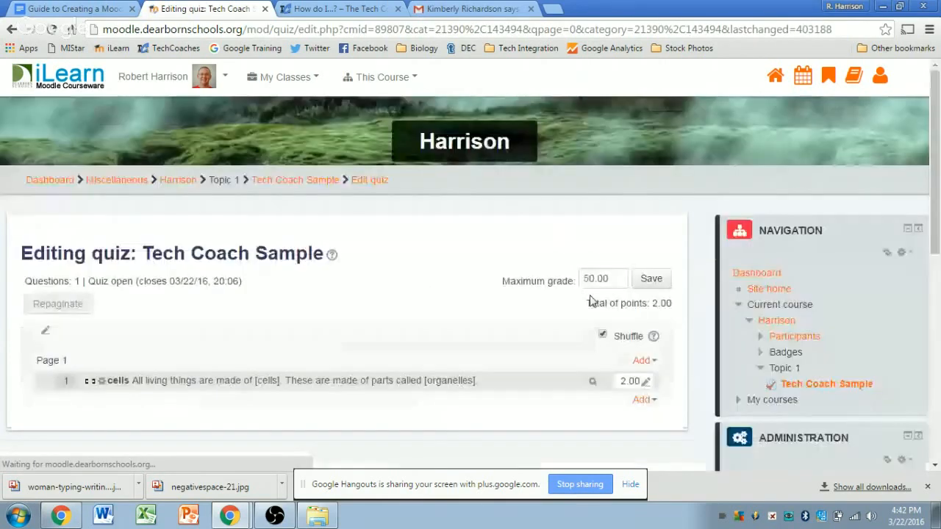
Step: Preview the gapfill question, type answers into both gaps, and check them
click(592, 380)
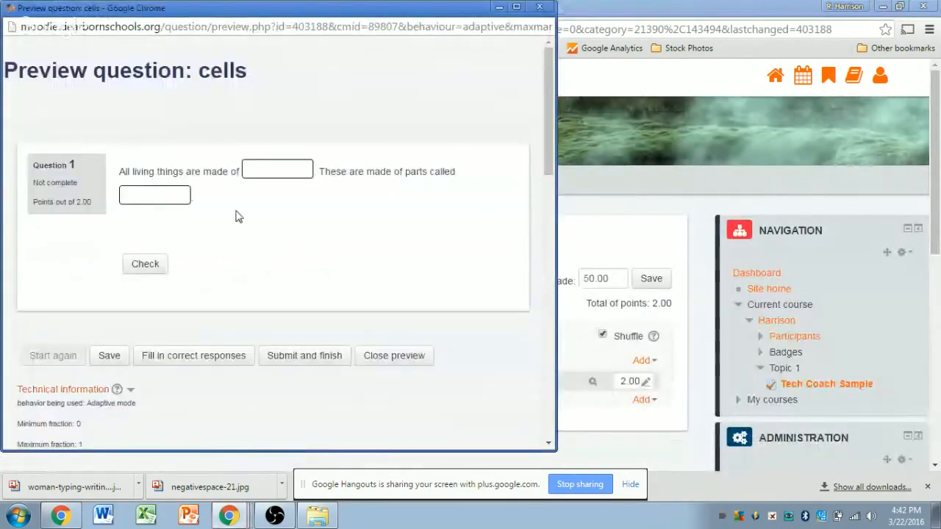
click(250, 168)
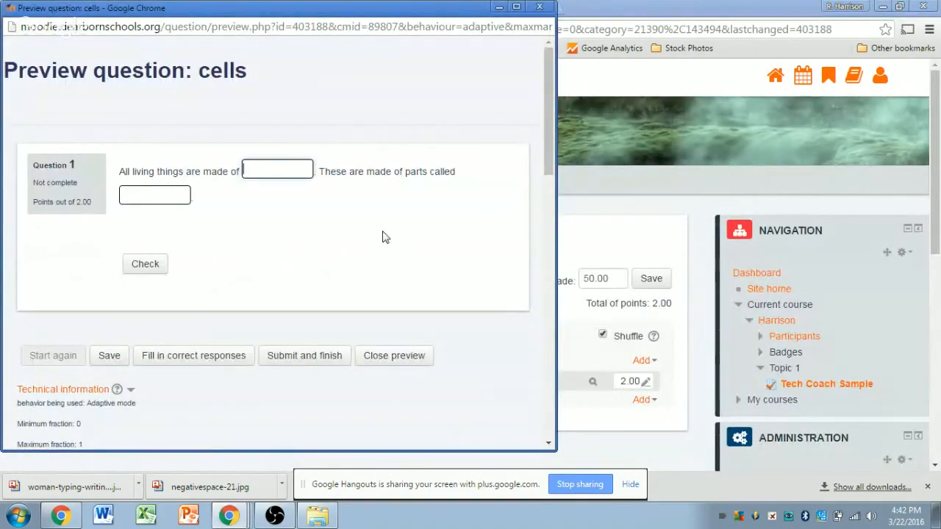
text(cells)
click(160, 197)
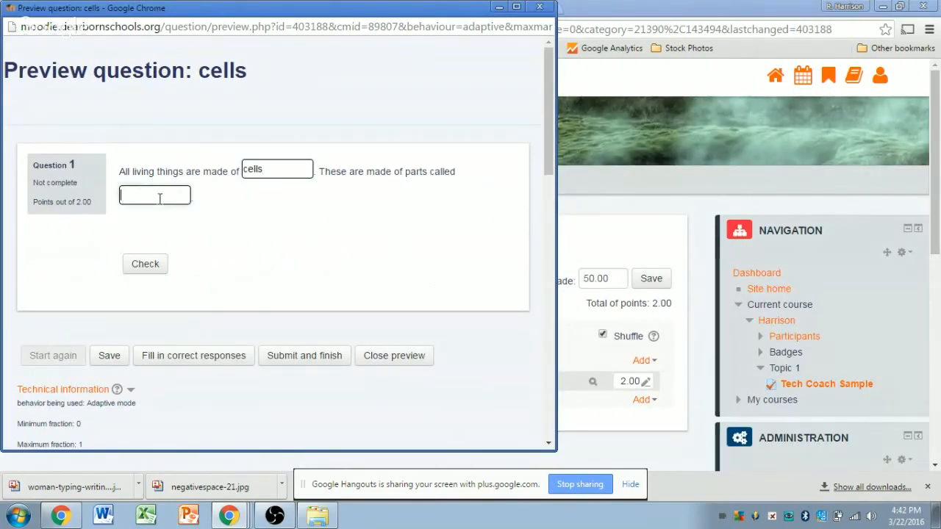
text(rga)
key(BackSpace)
key(BackSpace)
key(BackSpace)
text(oranelles)
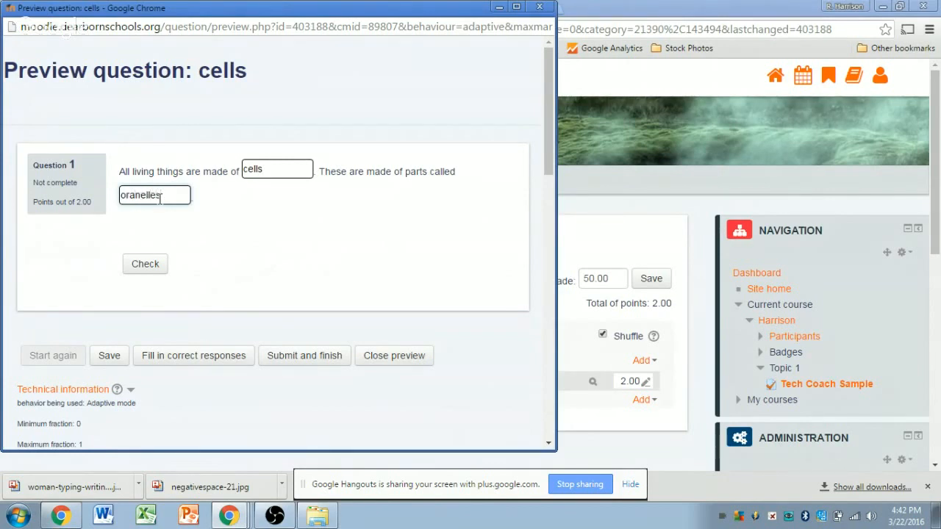
click(148, 265)
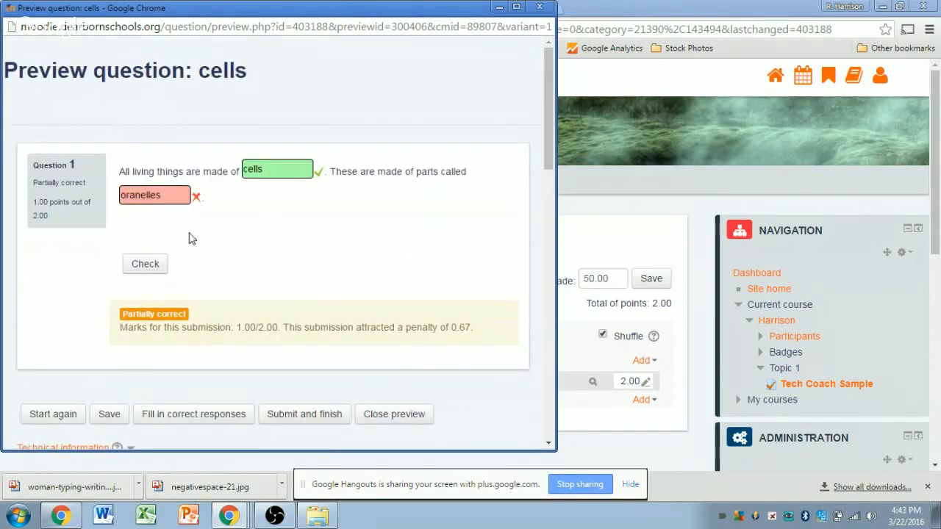
Step: Correct 'oranelles' to 'organelles', recheck to get Correct, and close the preview
click(135, 199)
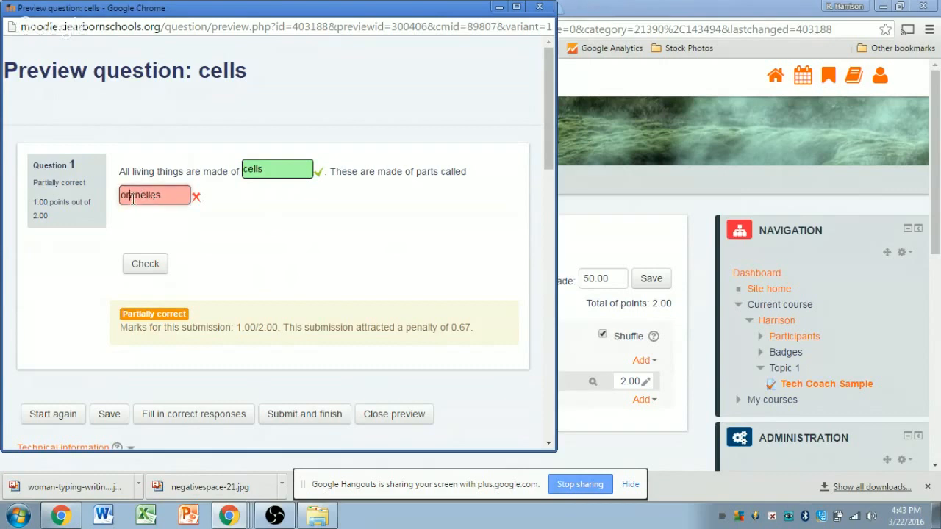
text(ga)
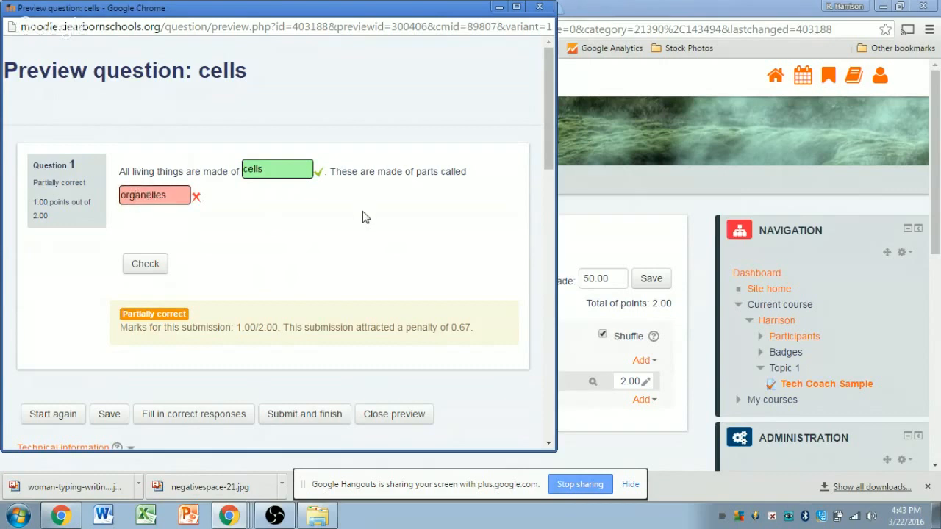
click(145, 264)
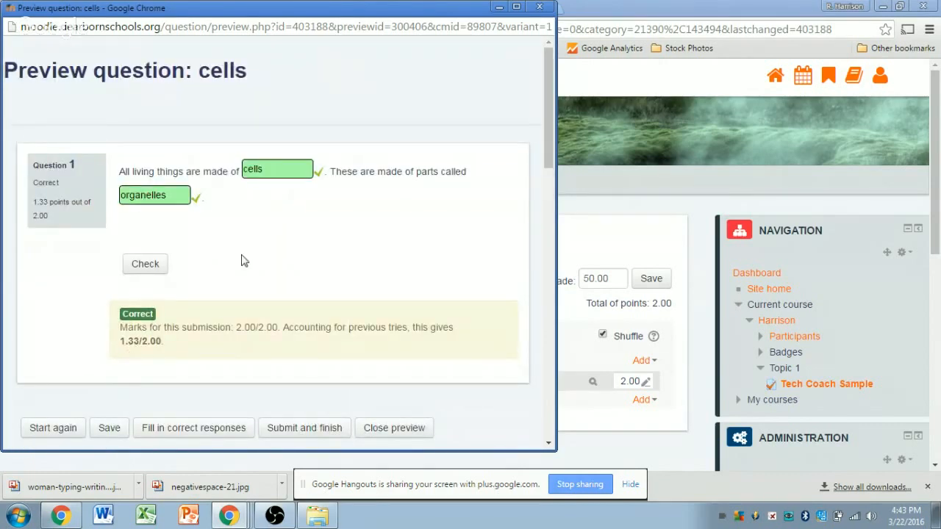
click(540, 6)
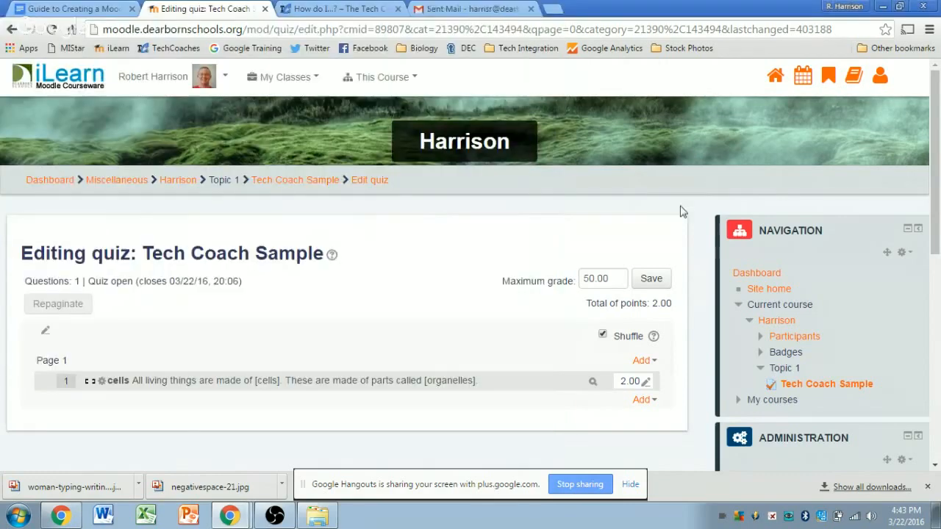
Step: Switch to the Google Hangouts window and stop the screen share
scroll(684, 227, down, 2)
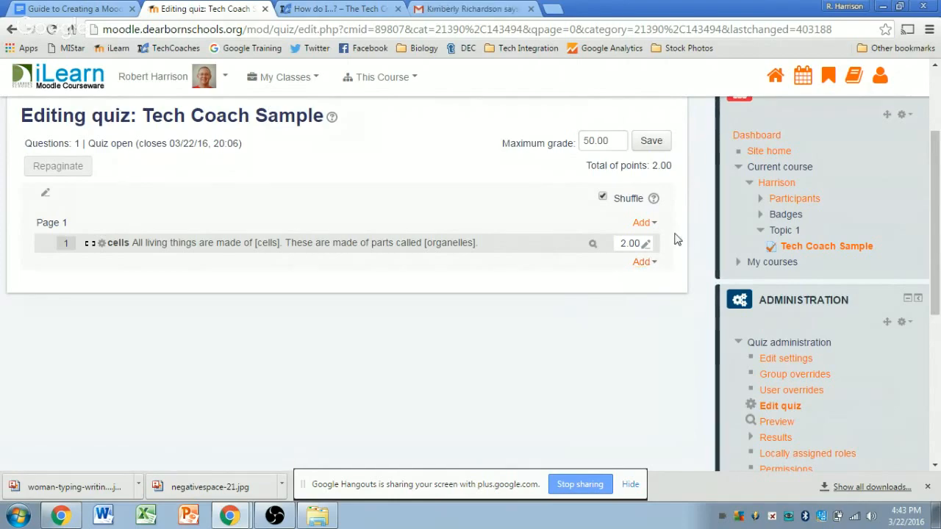
scroll(677, 236, up, 3)
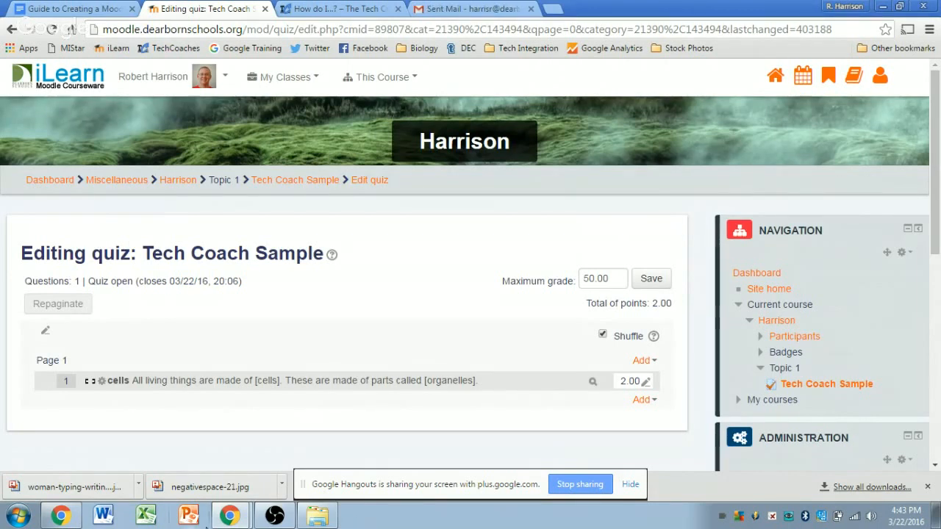
mouse_move(229, 516)
click(244, 484)
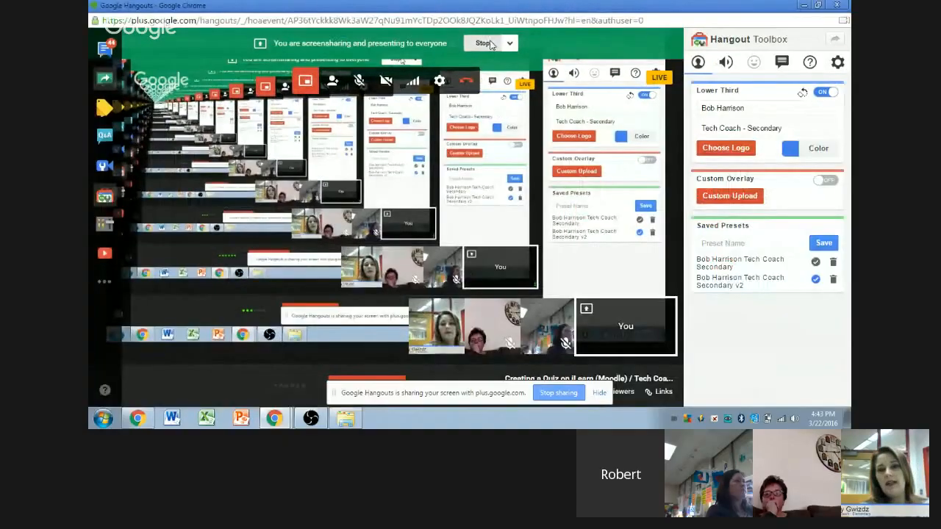
click(491, 45)
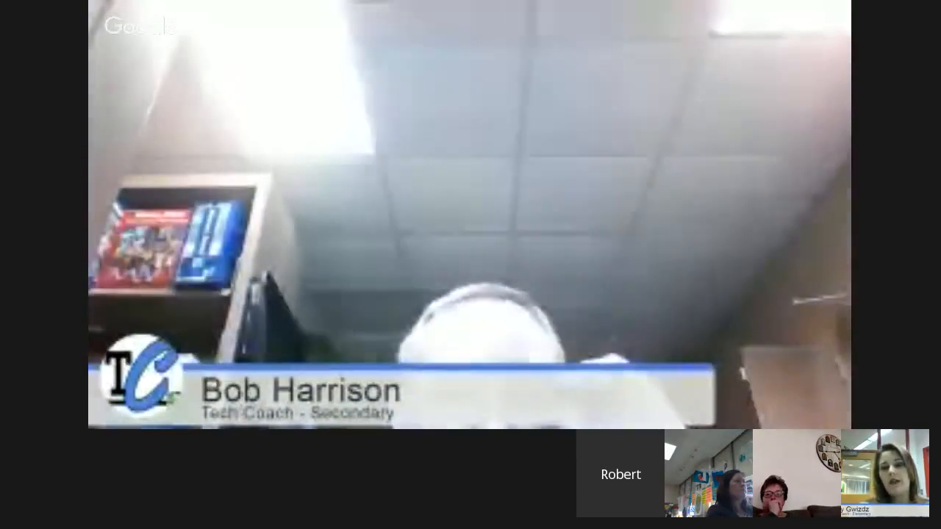